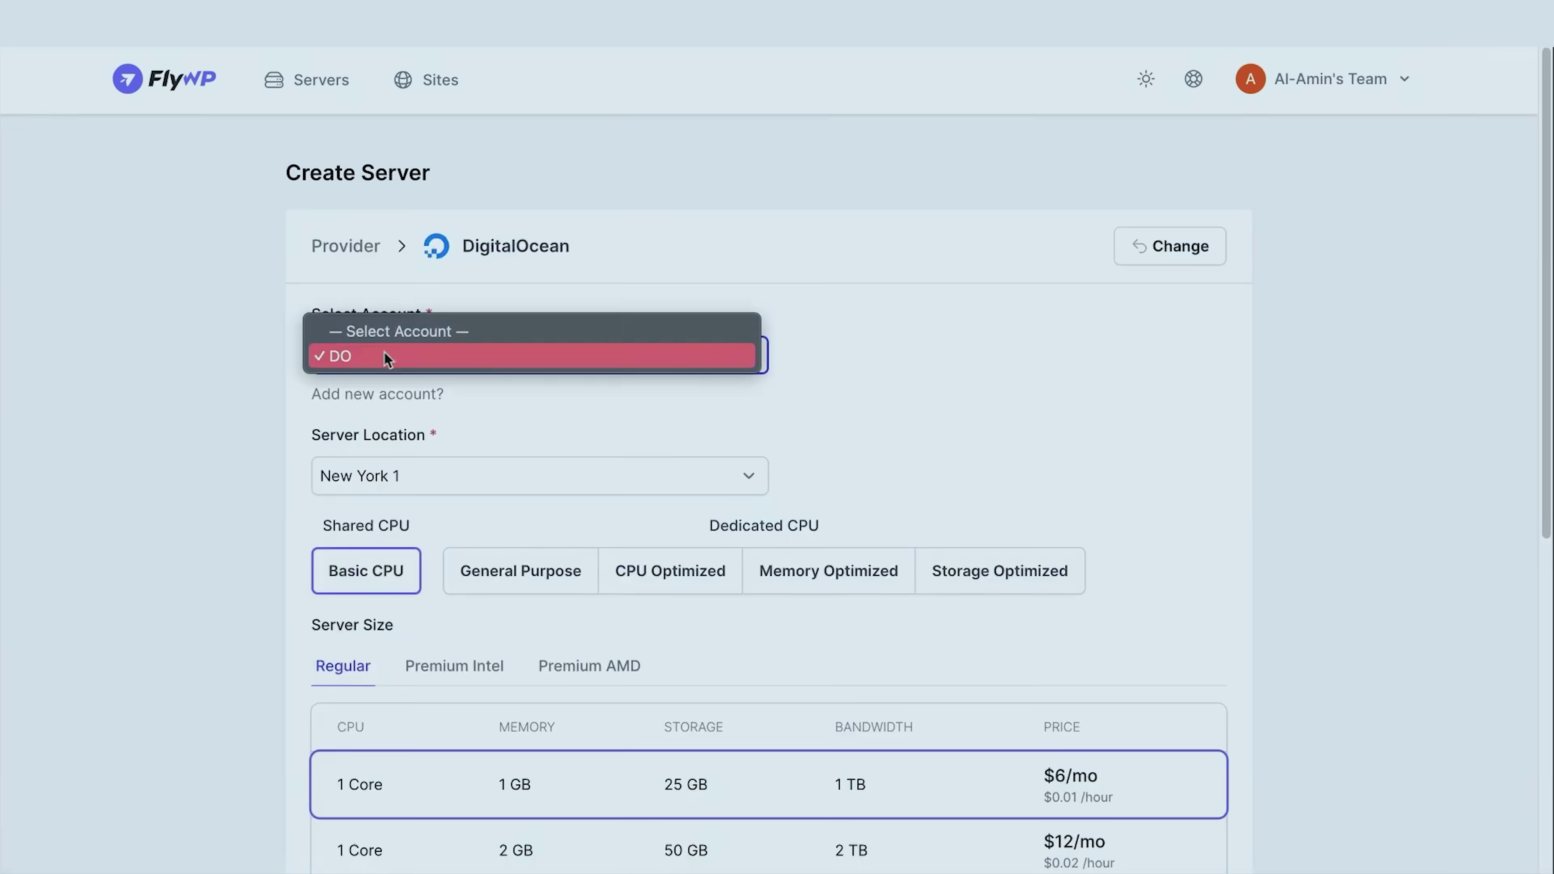
- Pick the DigitalOcean account, compare General Purpose and CPU Optimized server sizes, then submit
click(384, 351)
scroll(940, 483, down, 5)
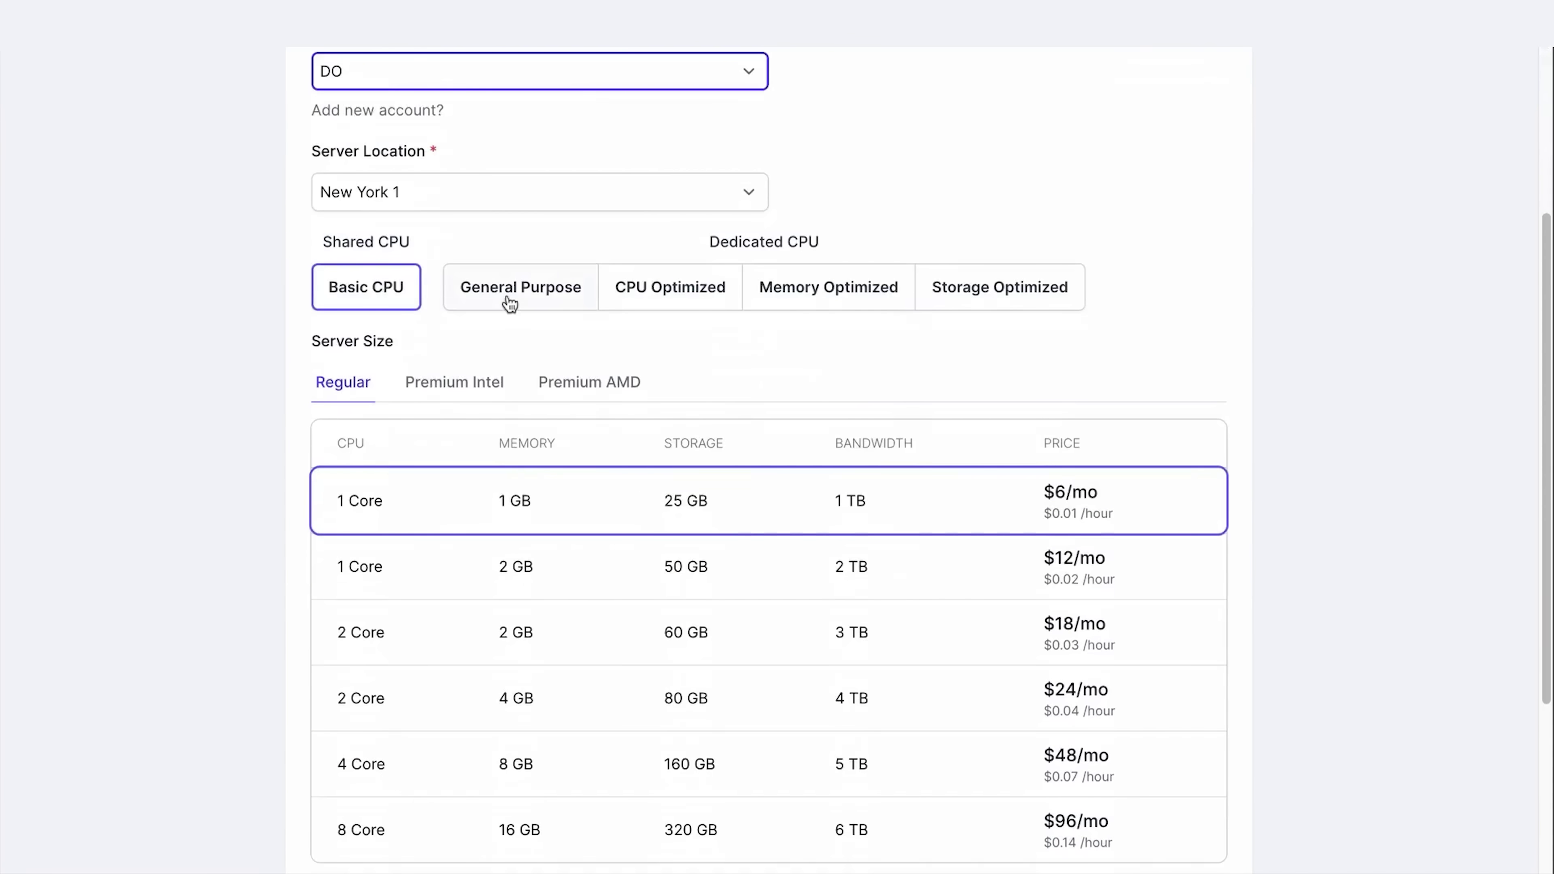
click(509, 302)
click(666, 293)
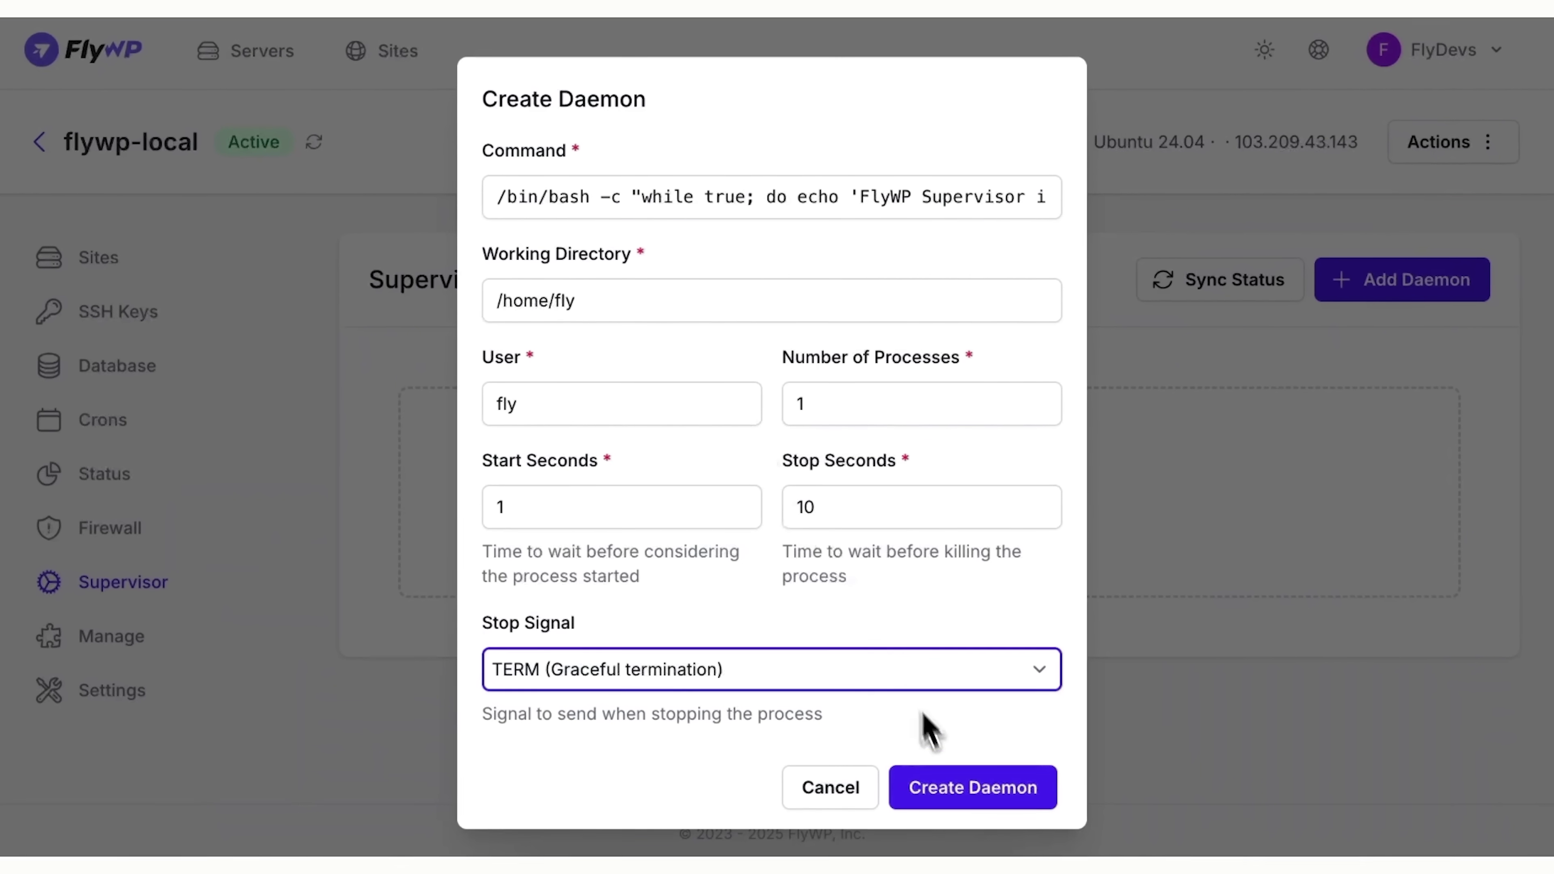
click(964, 804)
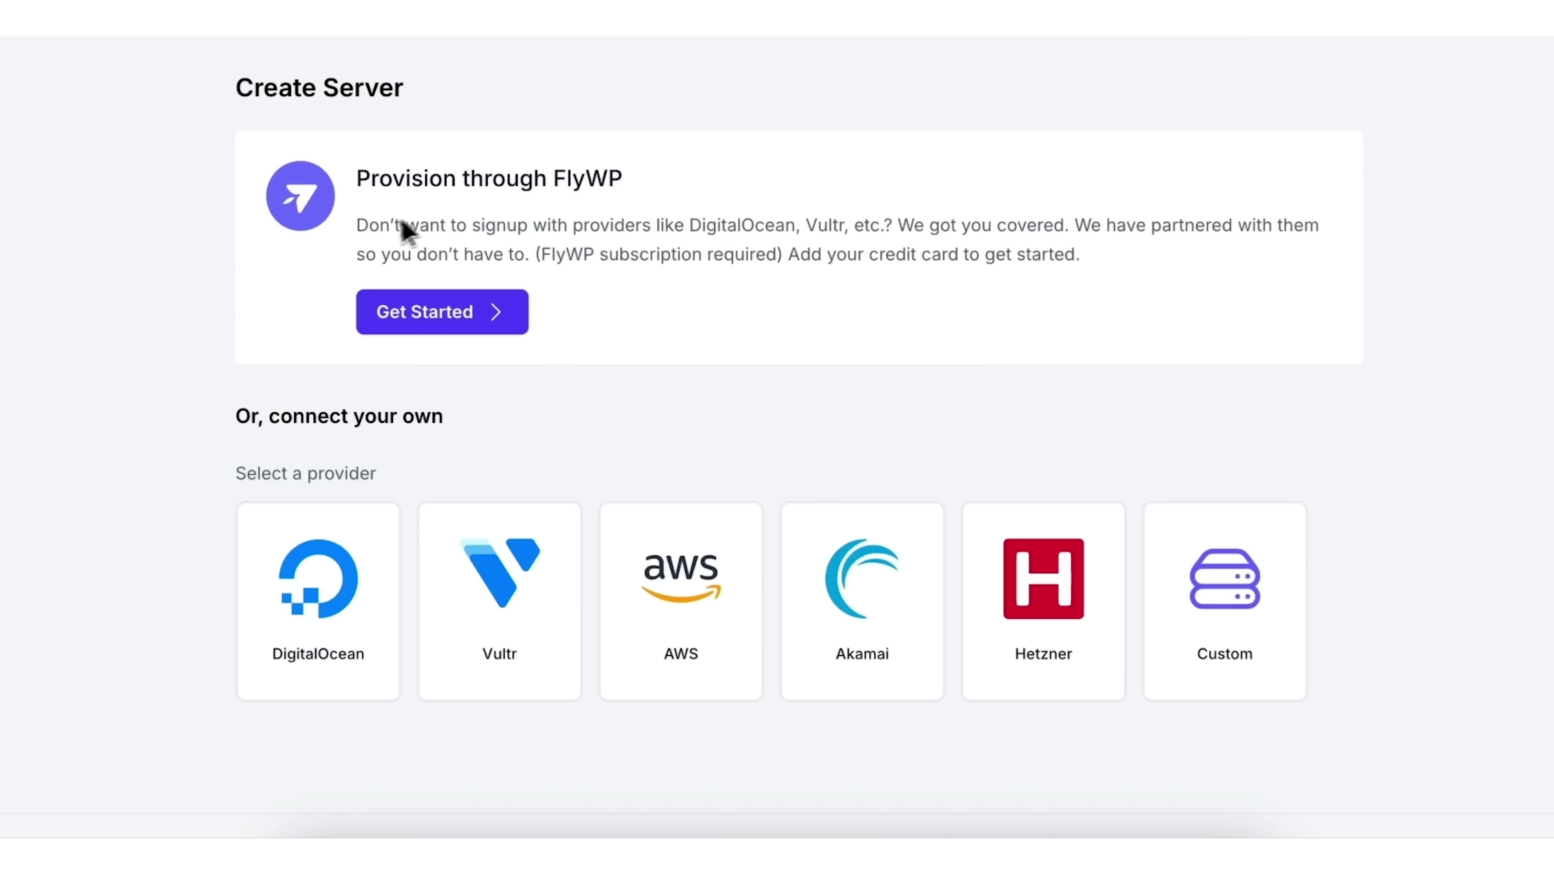
- Read through the FlyWP description and scroll down to the 'Or, connect your own' provider section
drag(356, 236, 754, 227)
drag(1101, 248, 1158, 257)
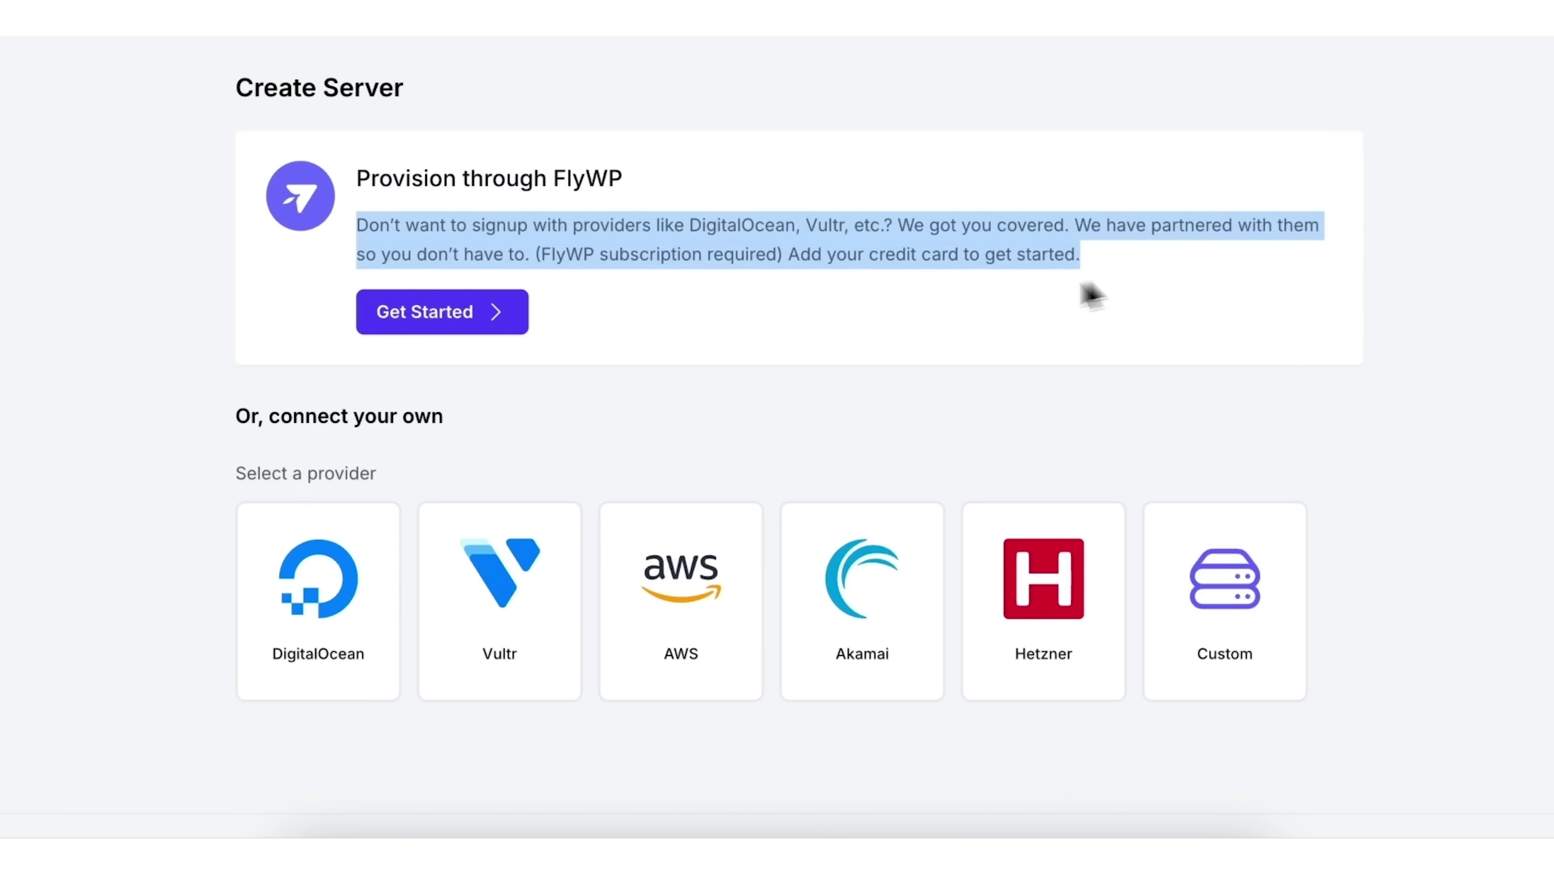
click(1091, 295)
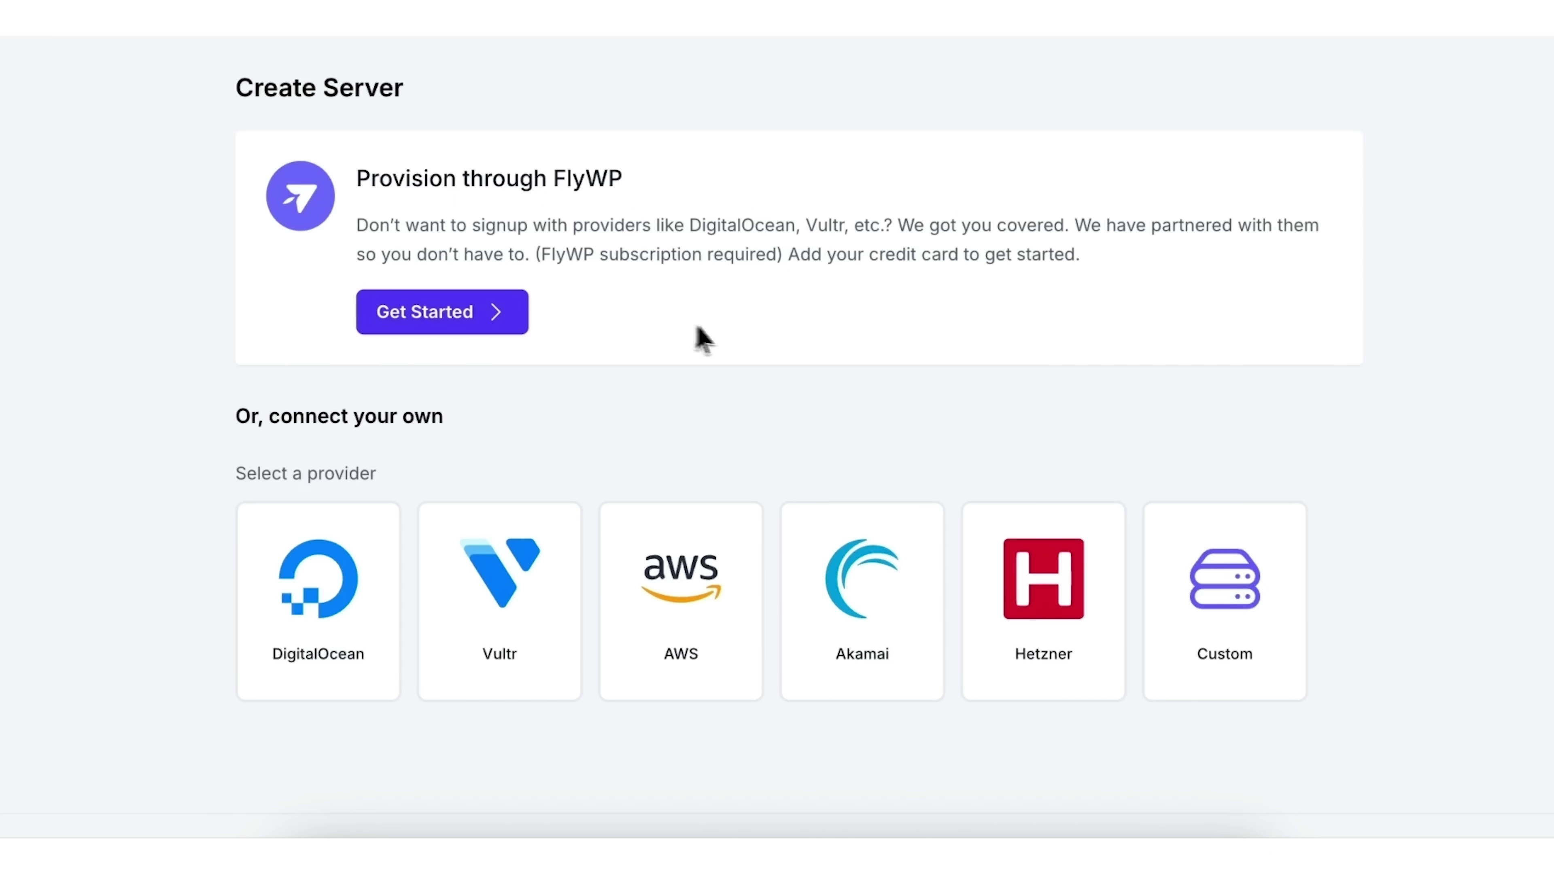
scroll(537, 411, down, 1)
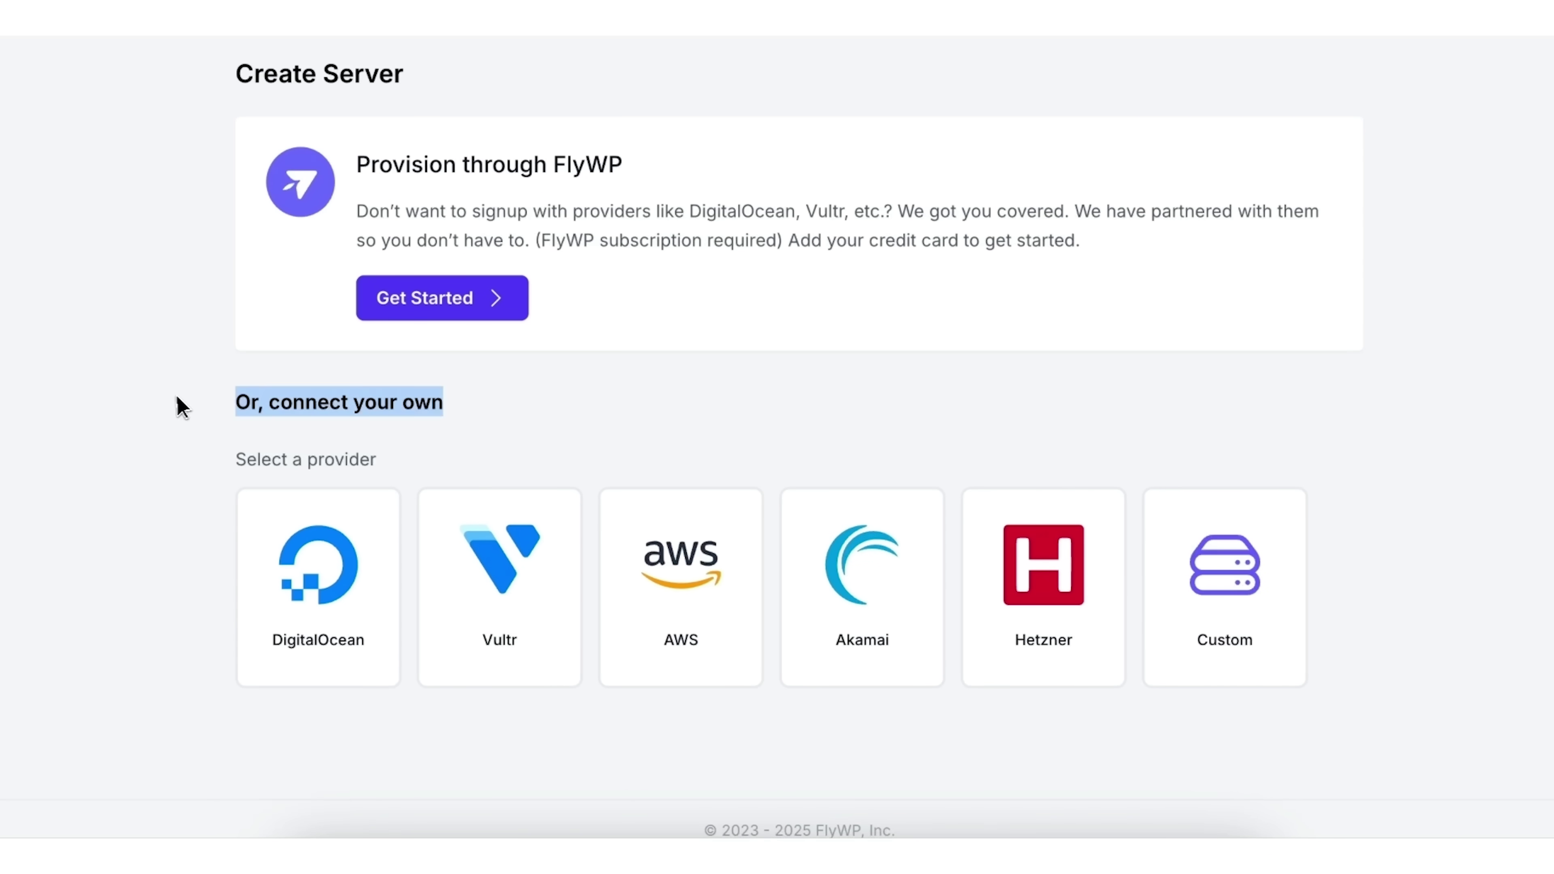
click(371, 407)
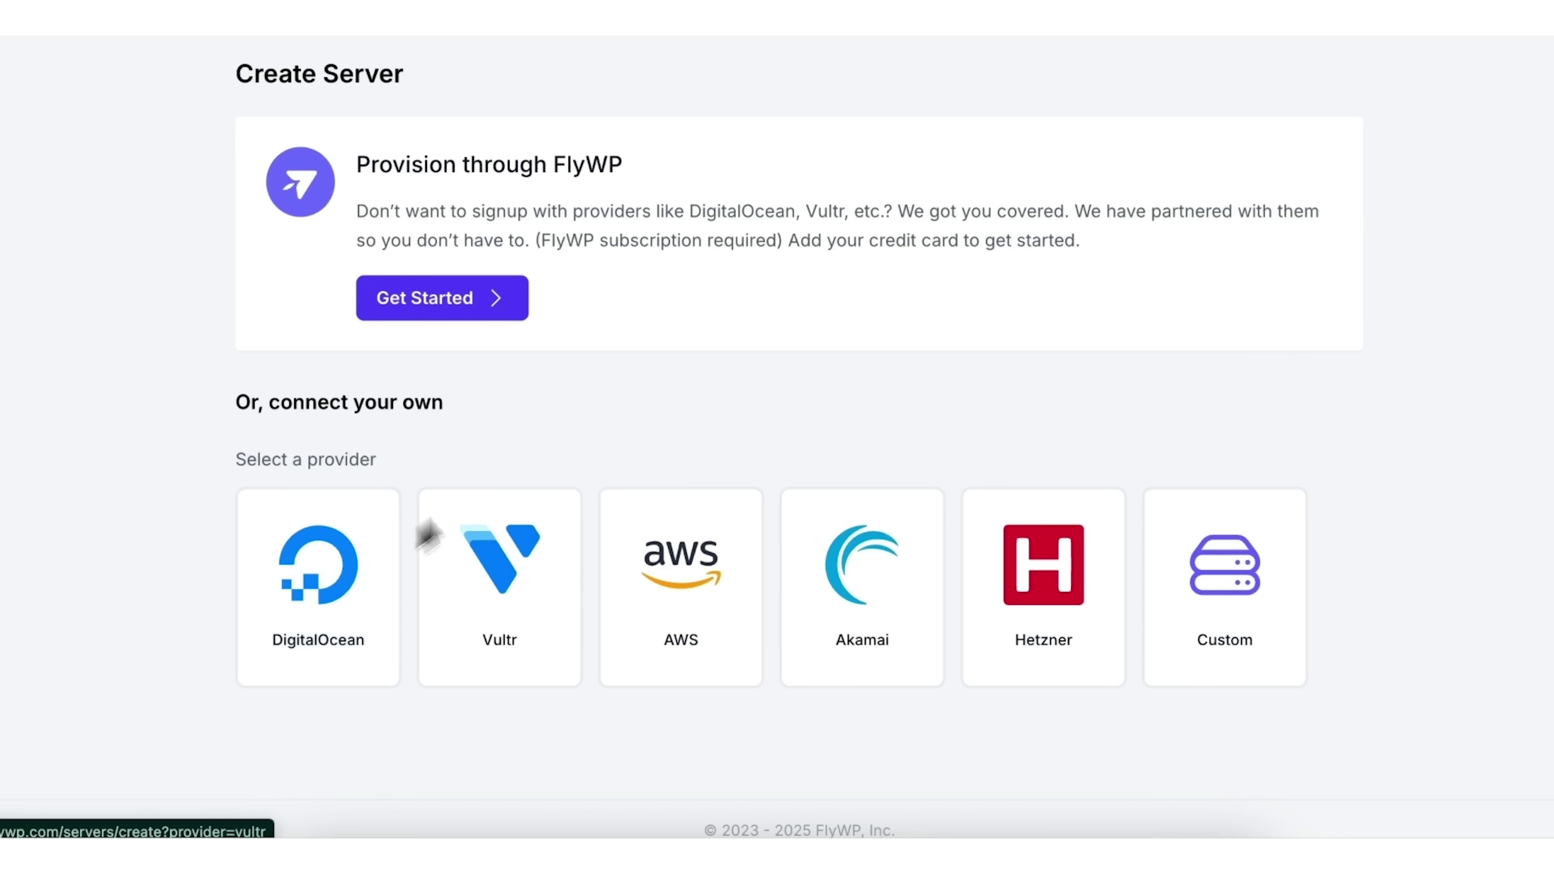
scroll(542, 456, up, 1)
scroll(456, 554, down, 1)
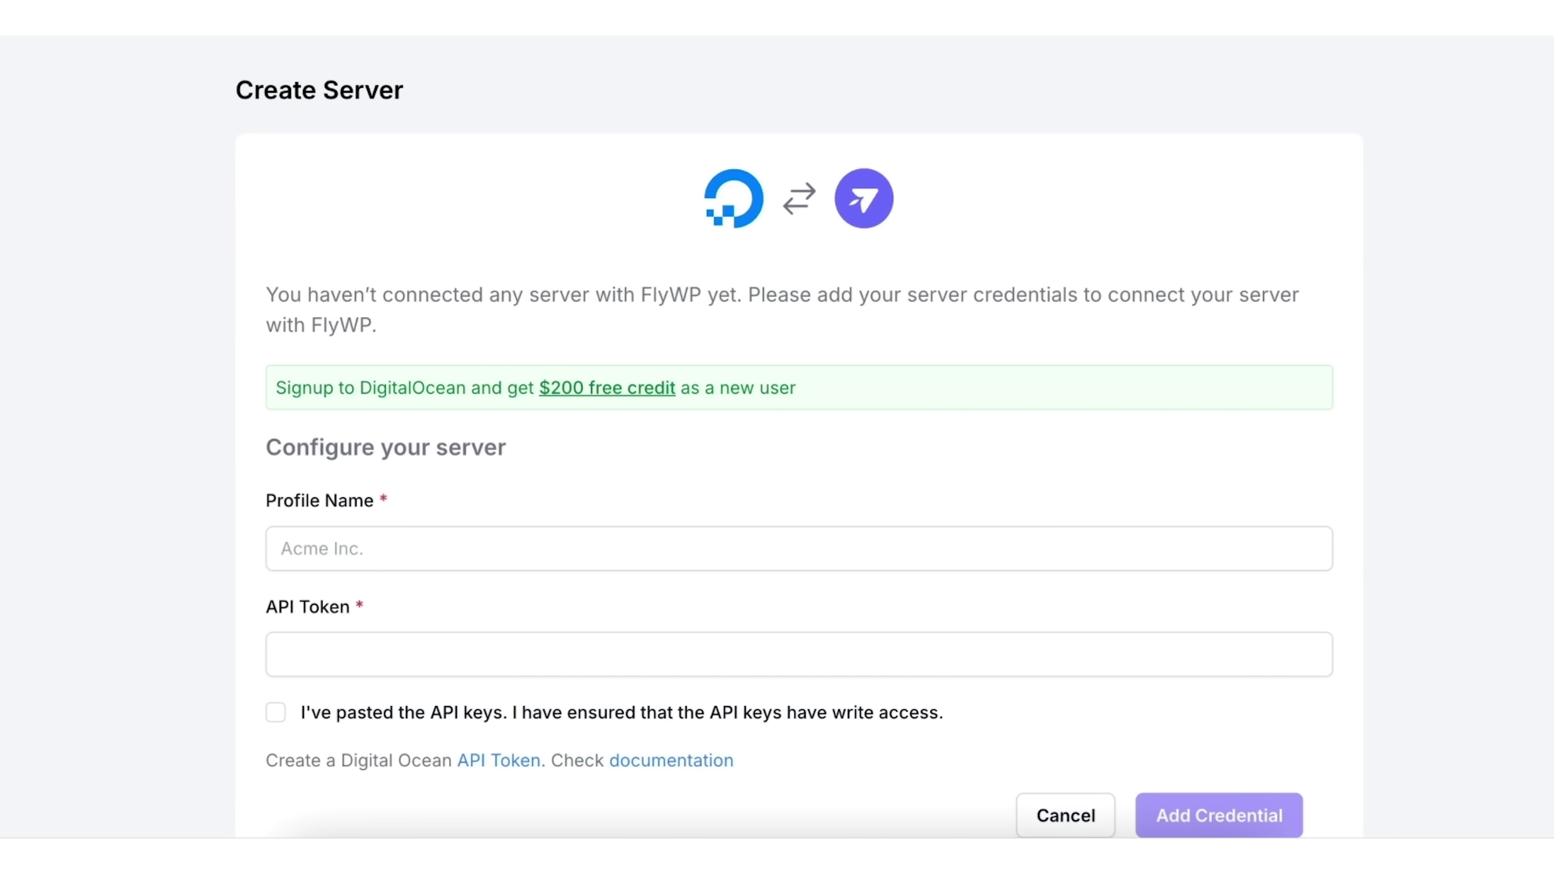
- Enter the DigitalOcean API token, return to the server form, and launch the new server
click(328, 650)
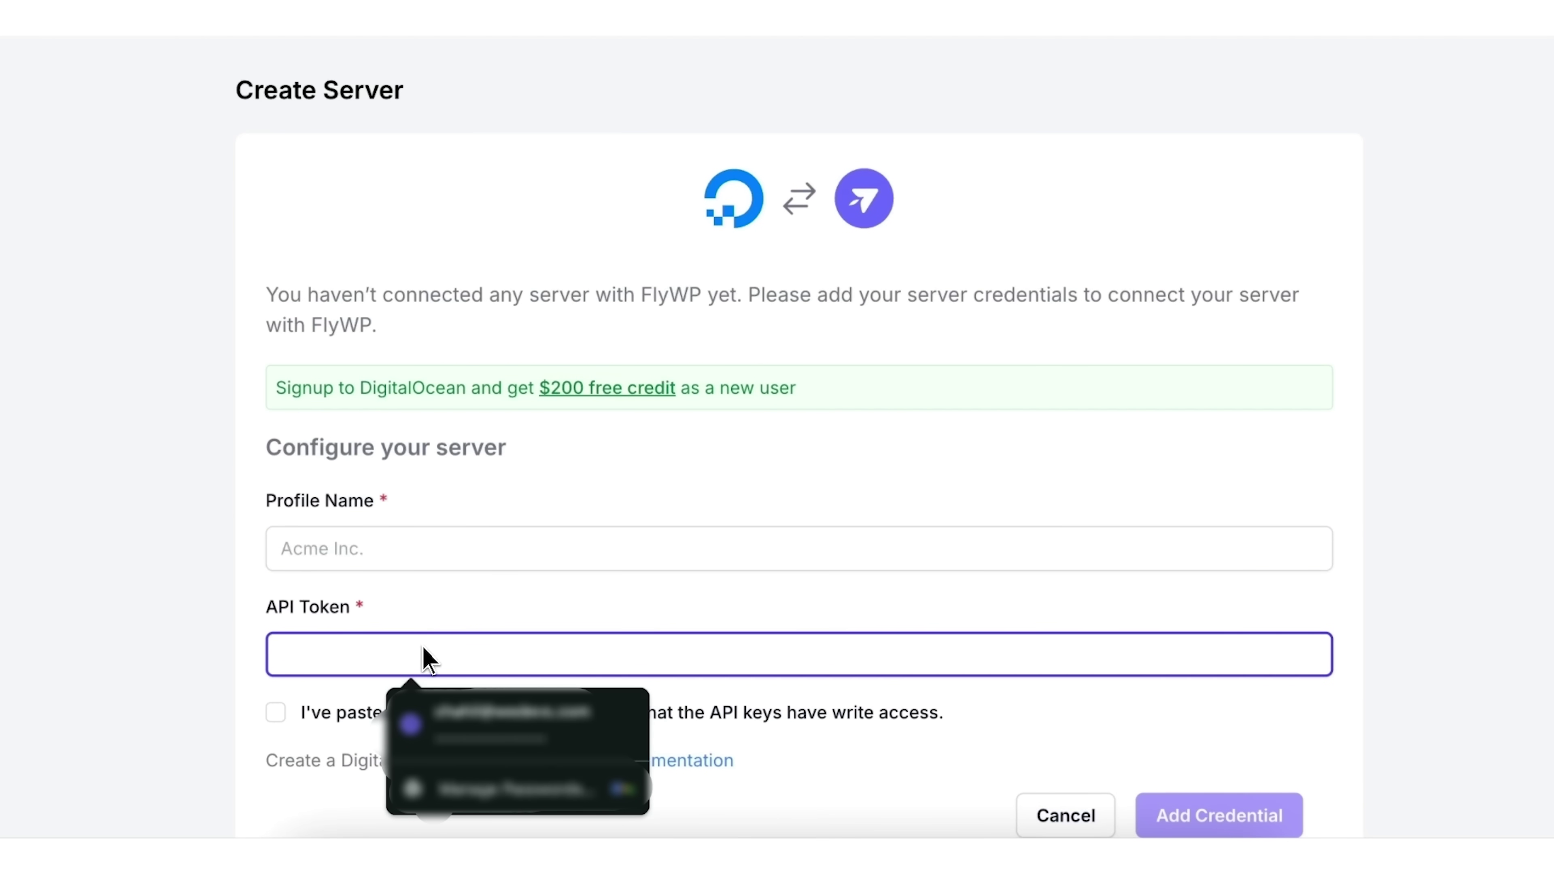
click(584, 477)
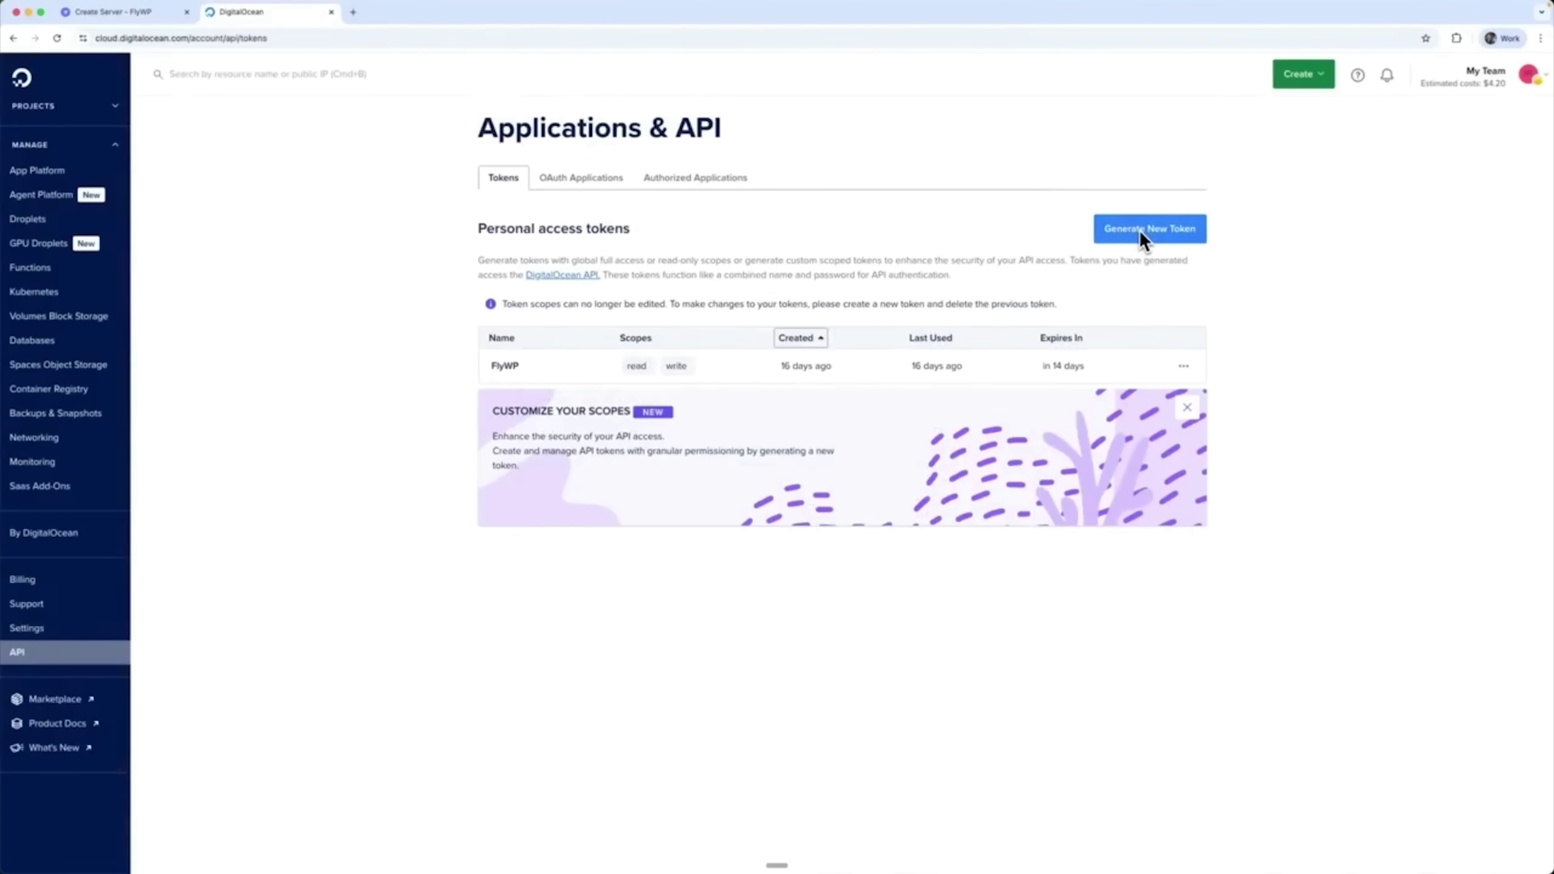
click(183, 24)
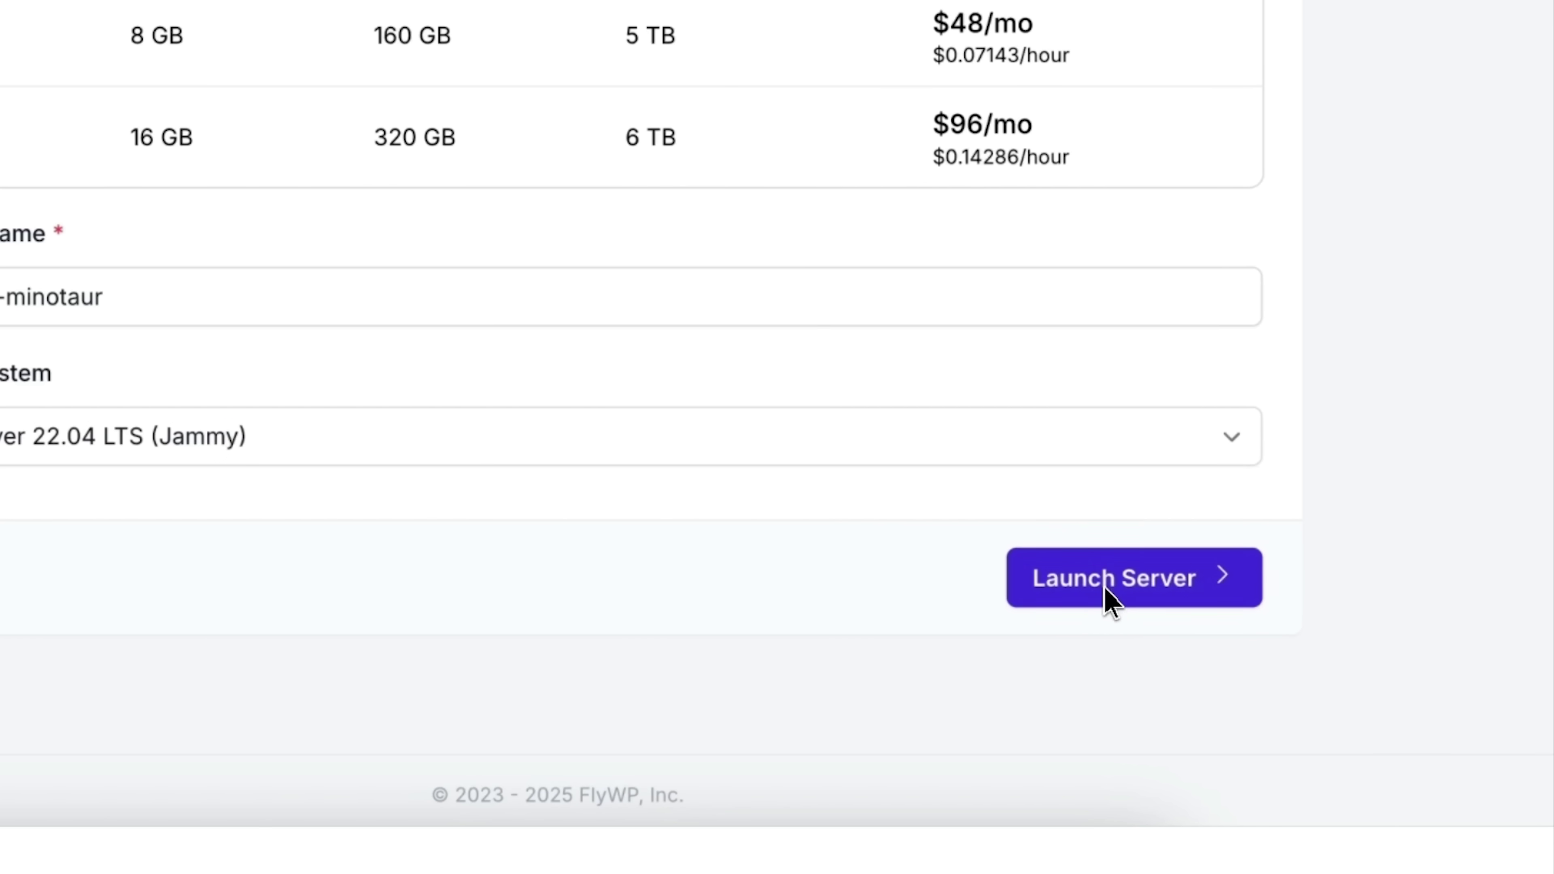
click(1105, 587)
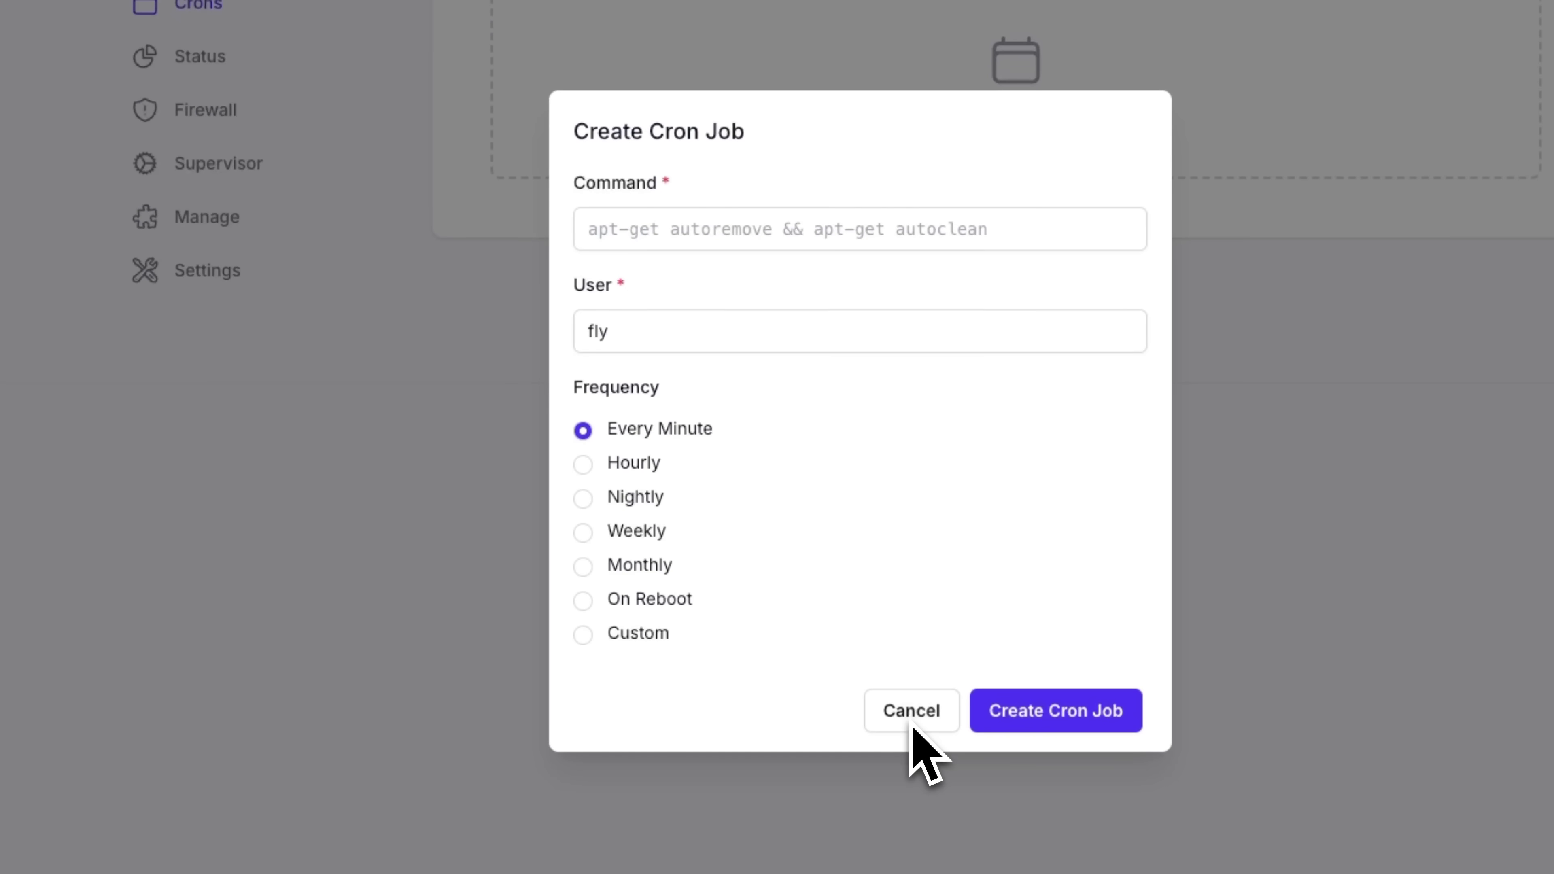
- Cancel the cron job form, then open and cancel a new firewall rule form
click(913, 725)
click(222, 114)
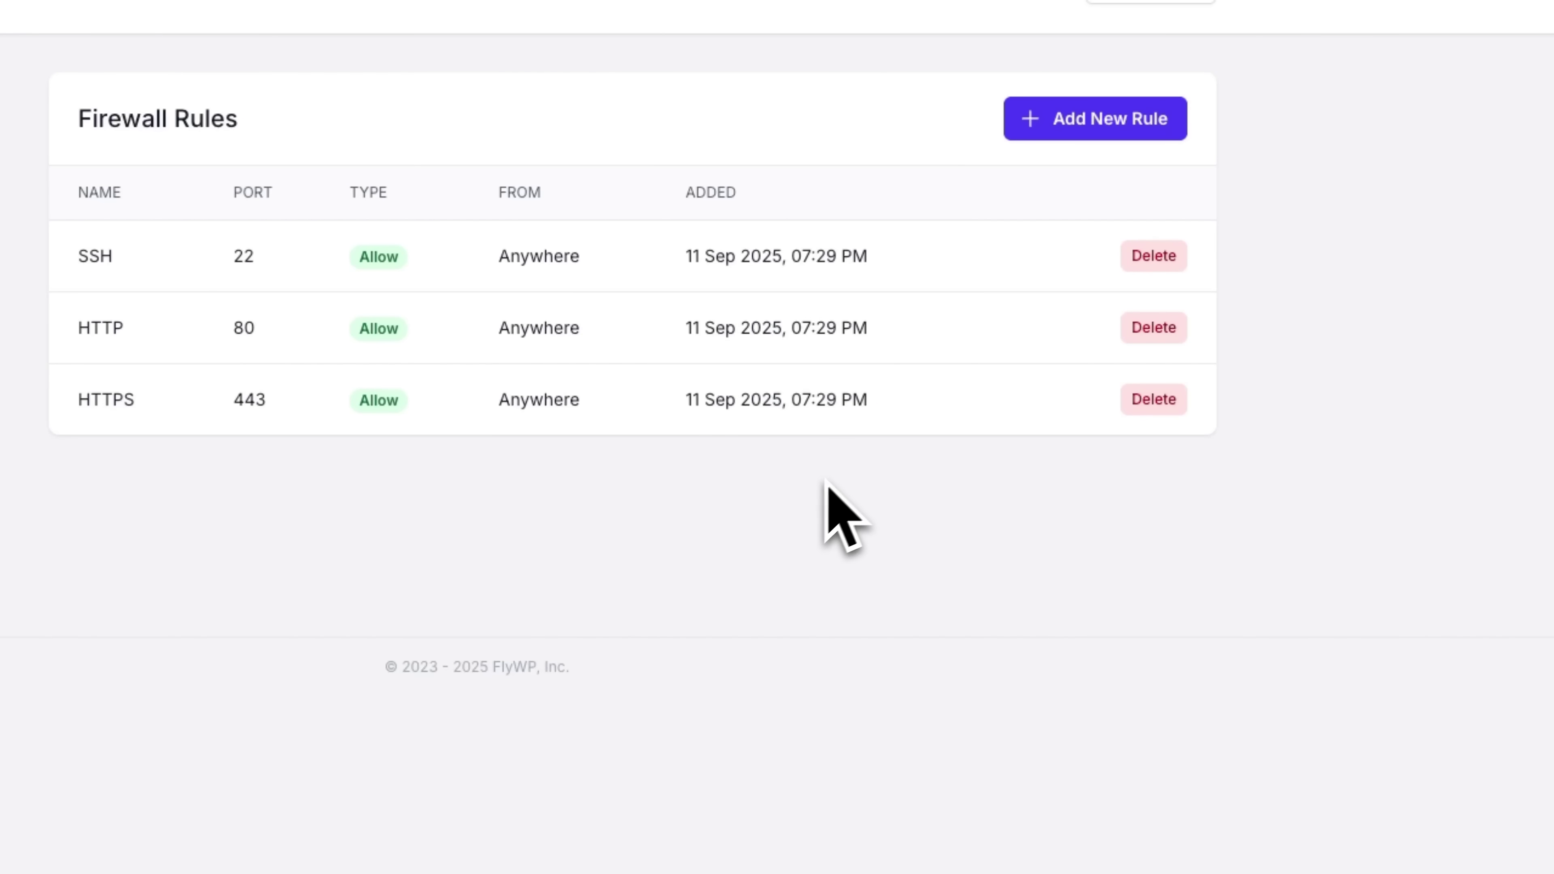
click(1156, 135)
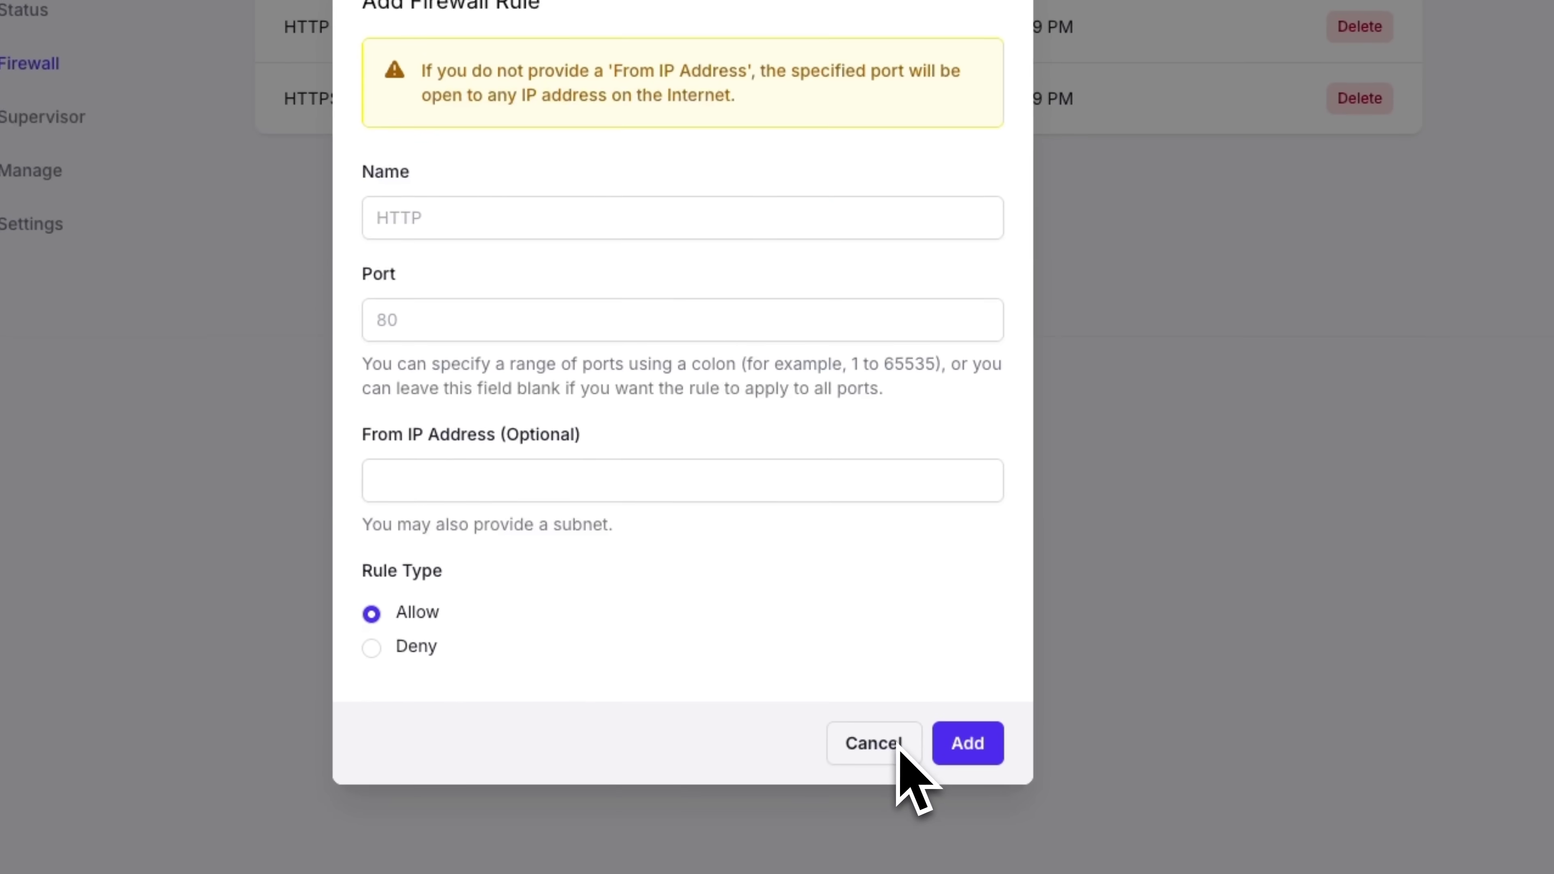
click(898, 750)
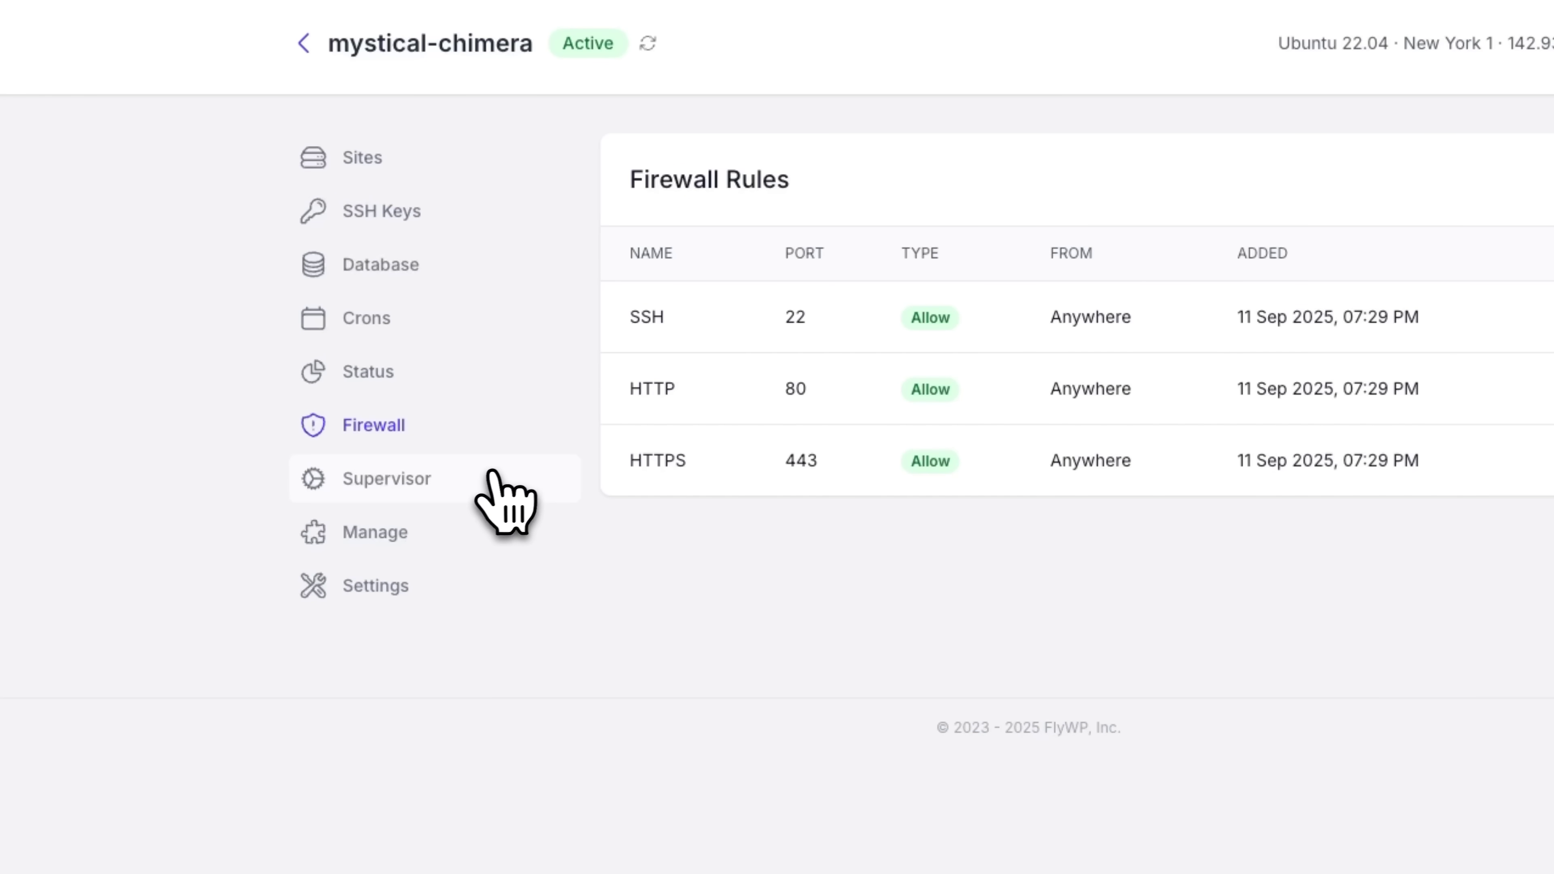
- Cancel a new supervisor daemon, then review the services page and firewall rules
click(393, 483)
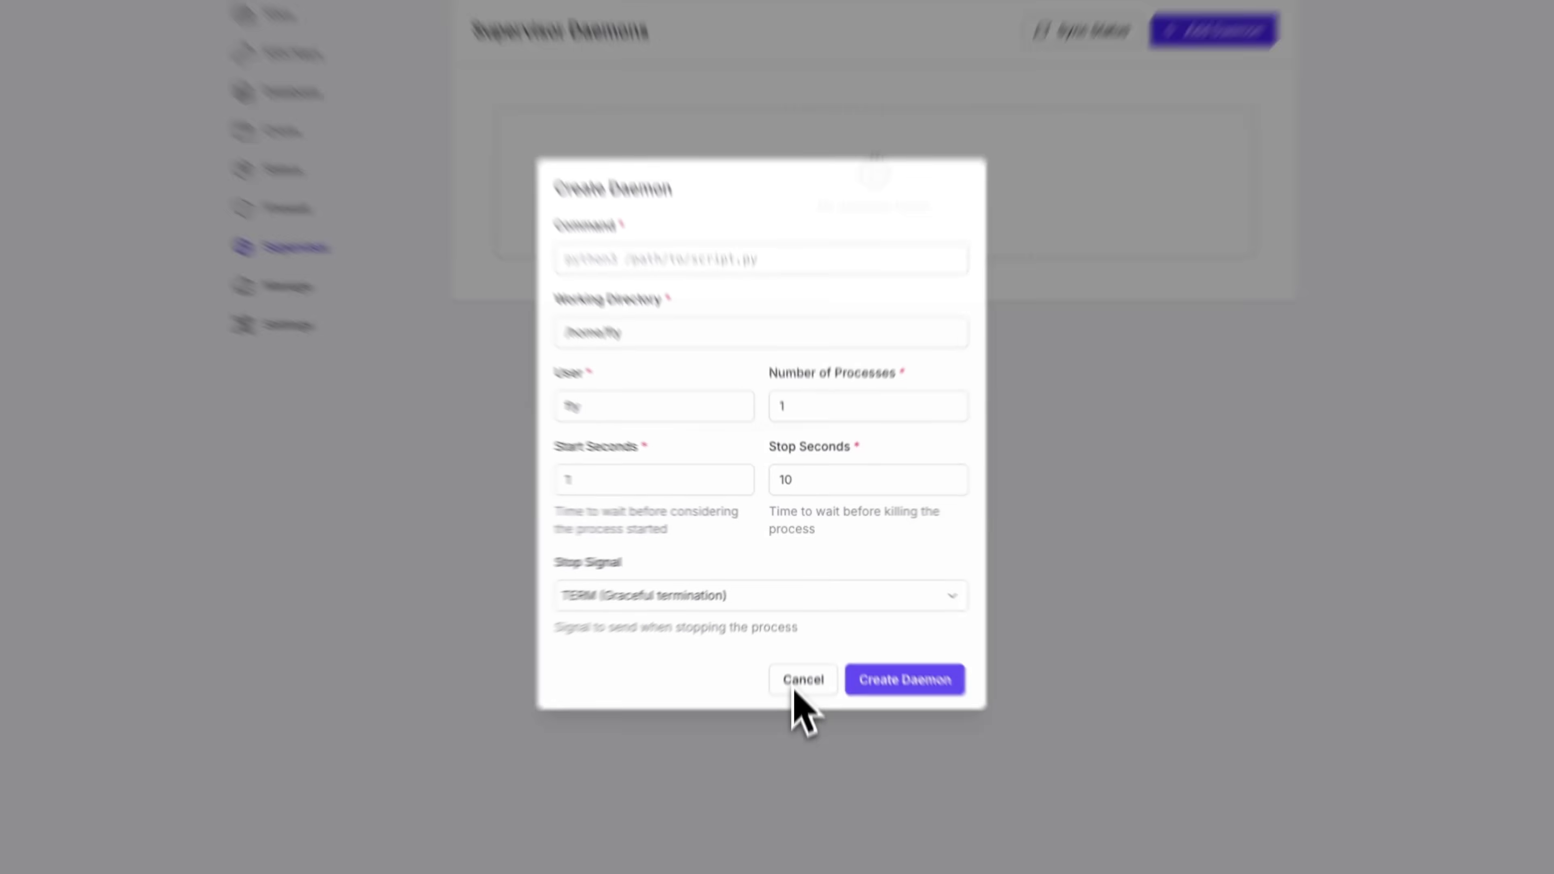
click(788, 745)
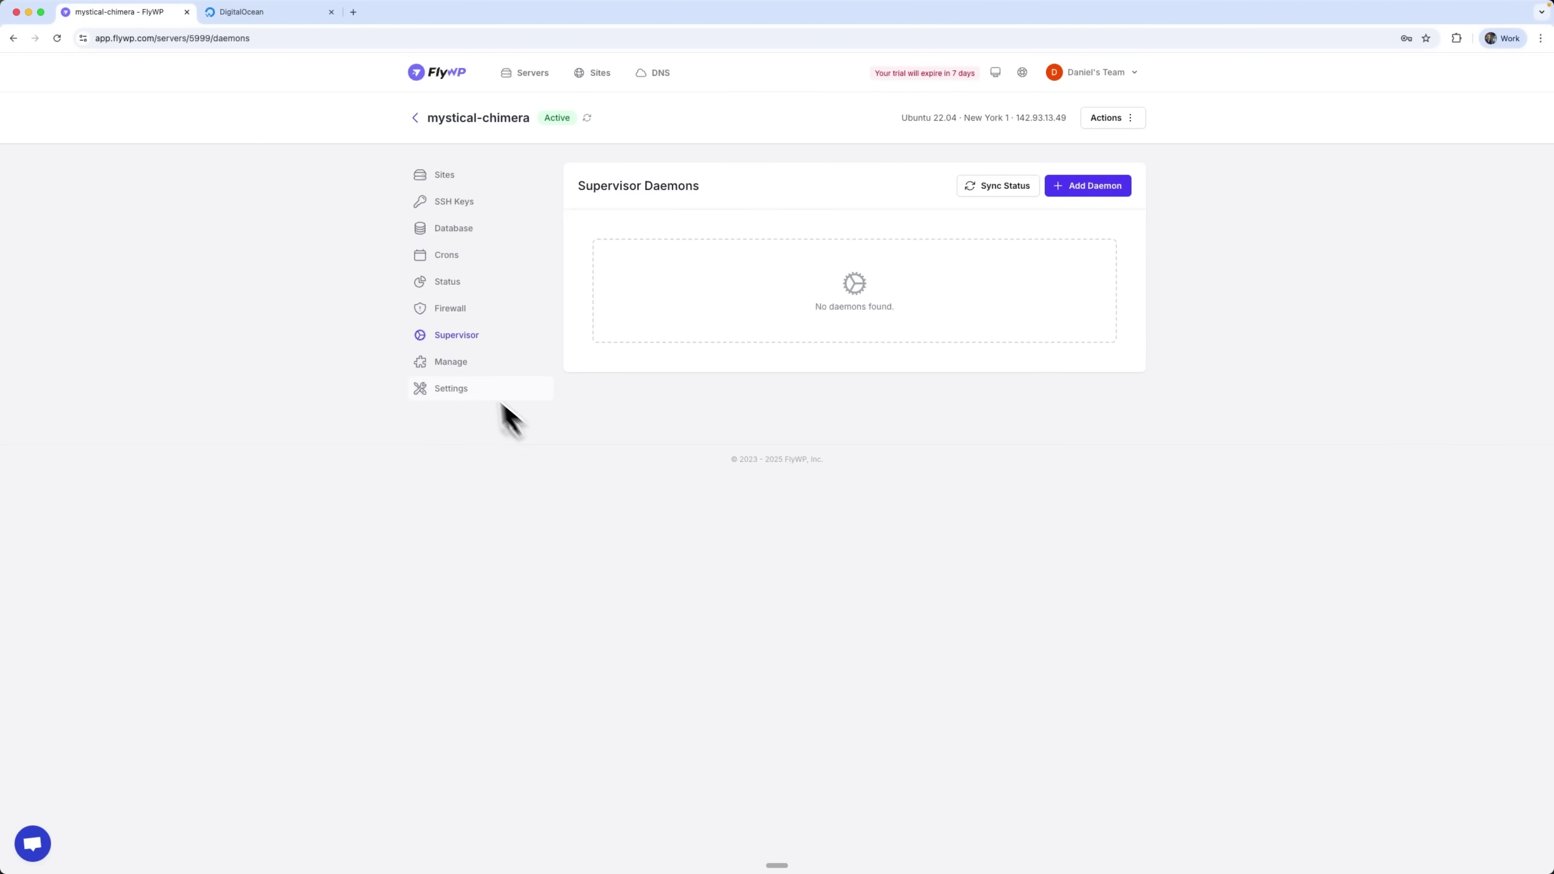
click(462, 367)
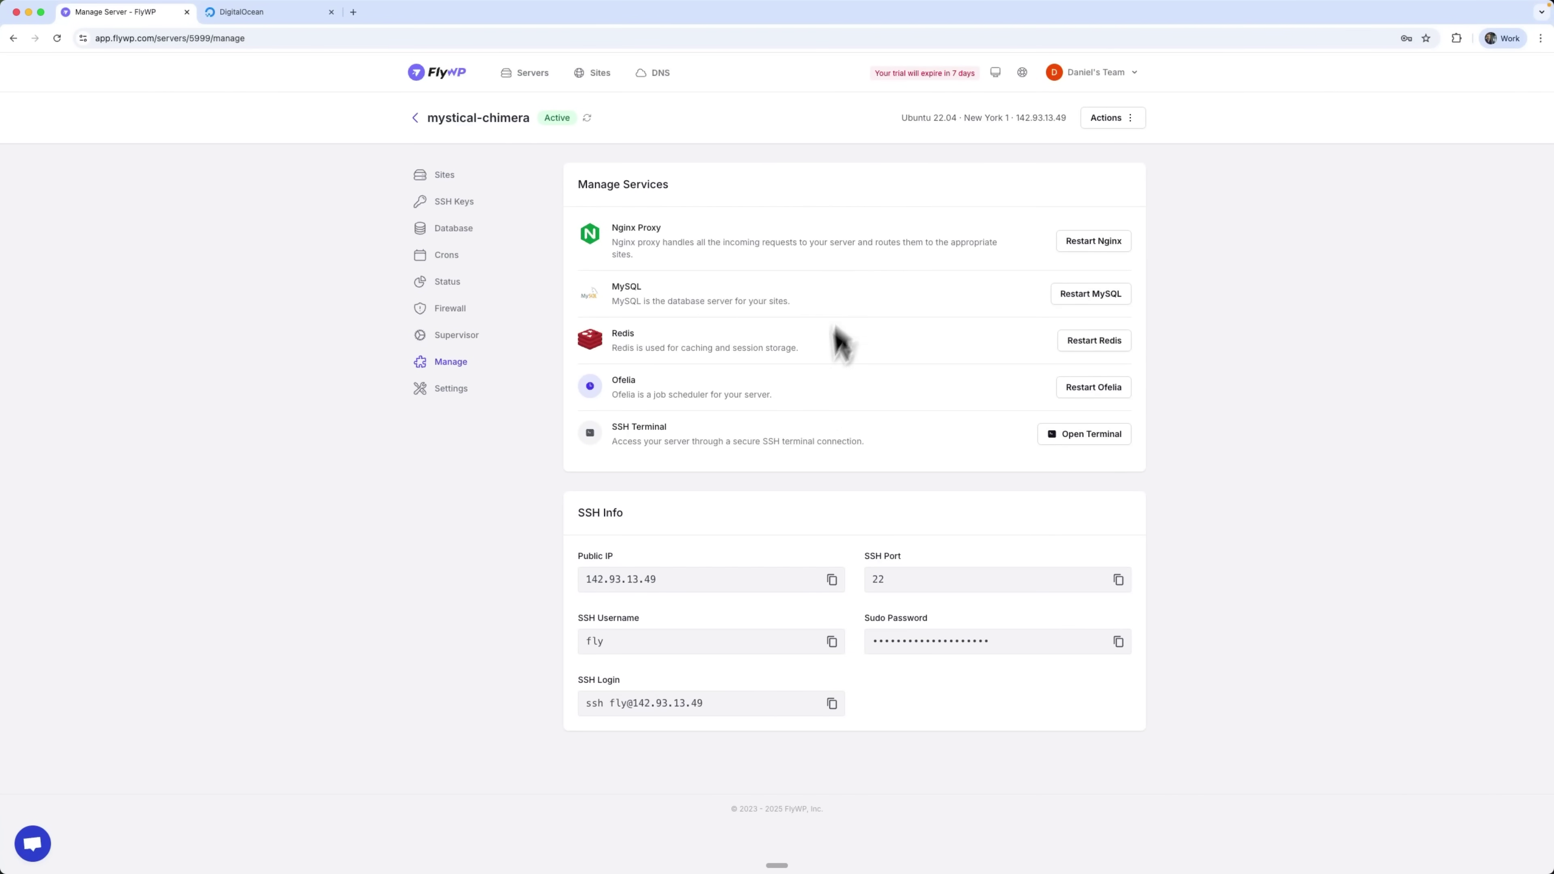
click(464, 313)
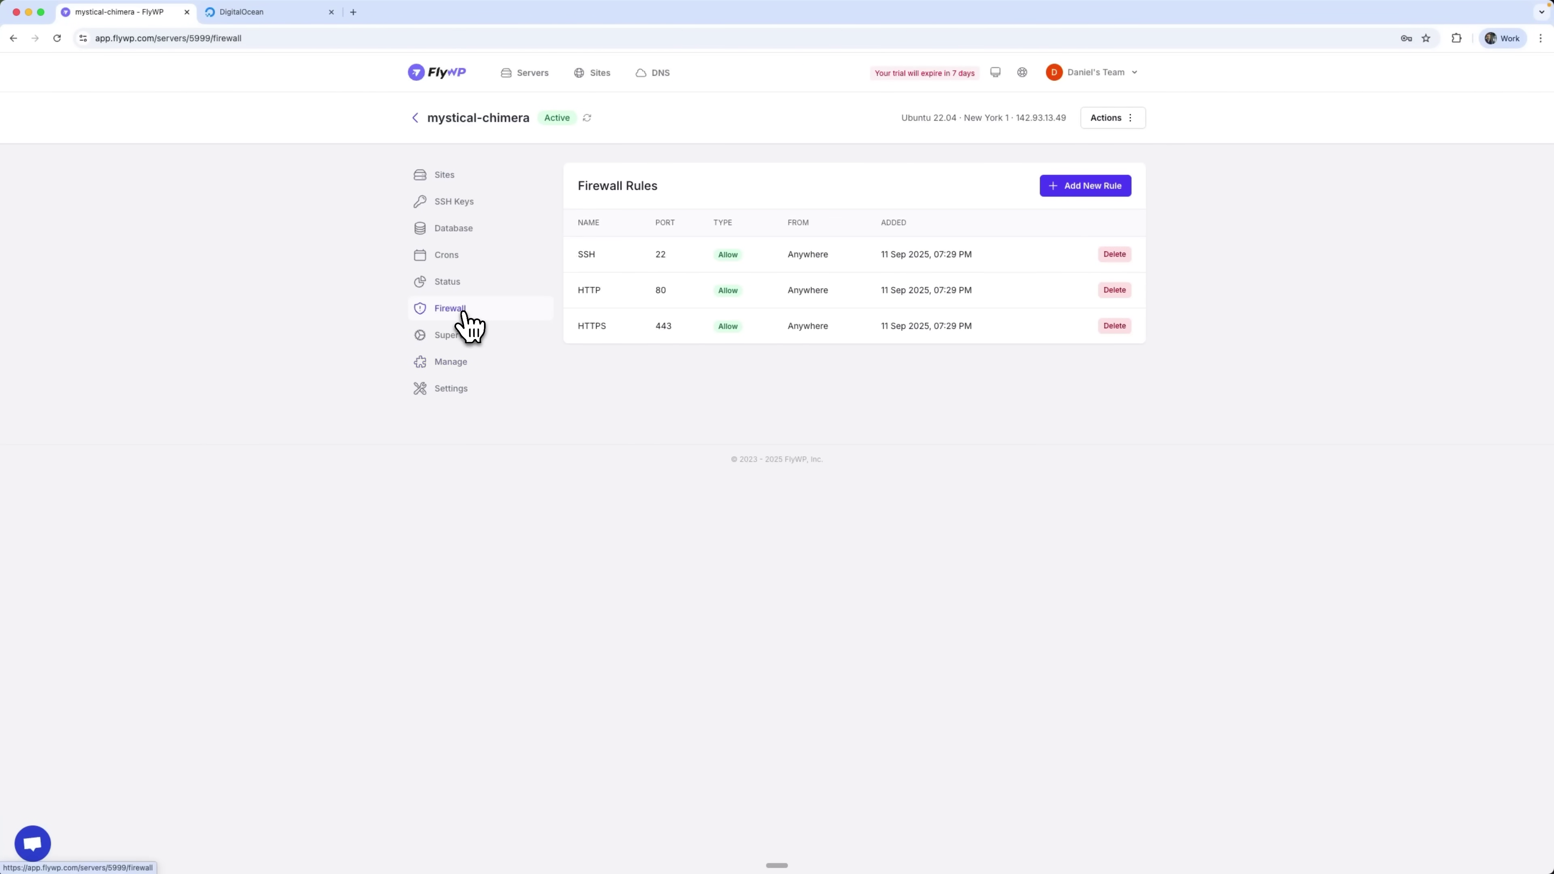
click(447, 370)
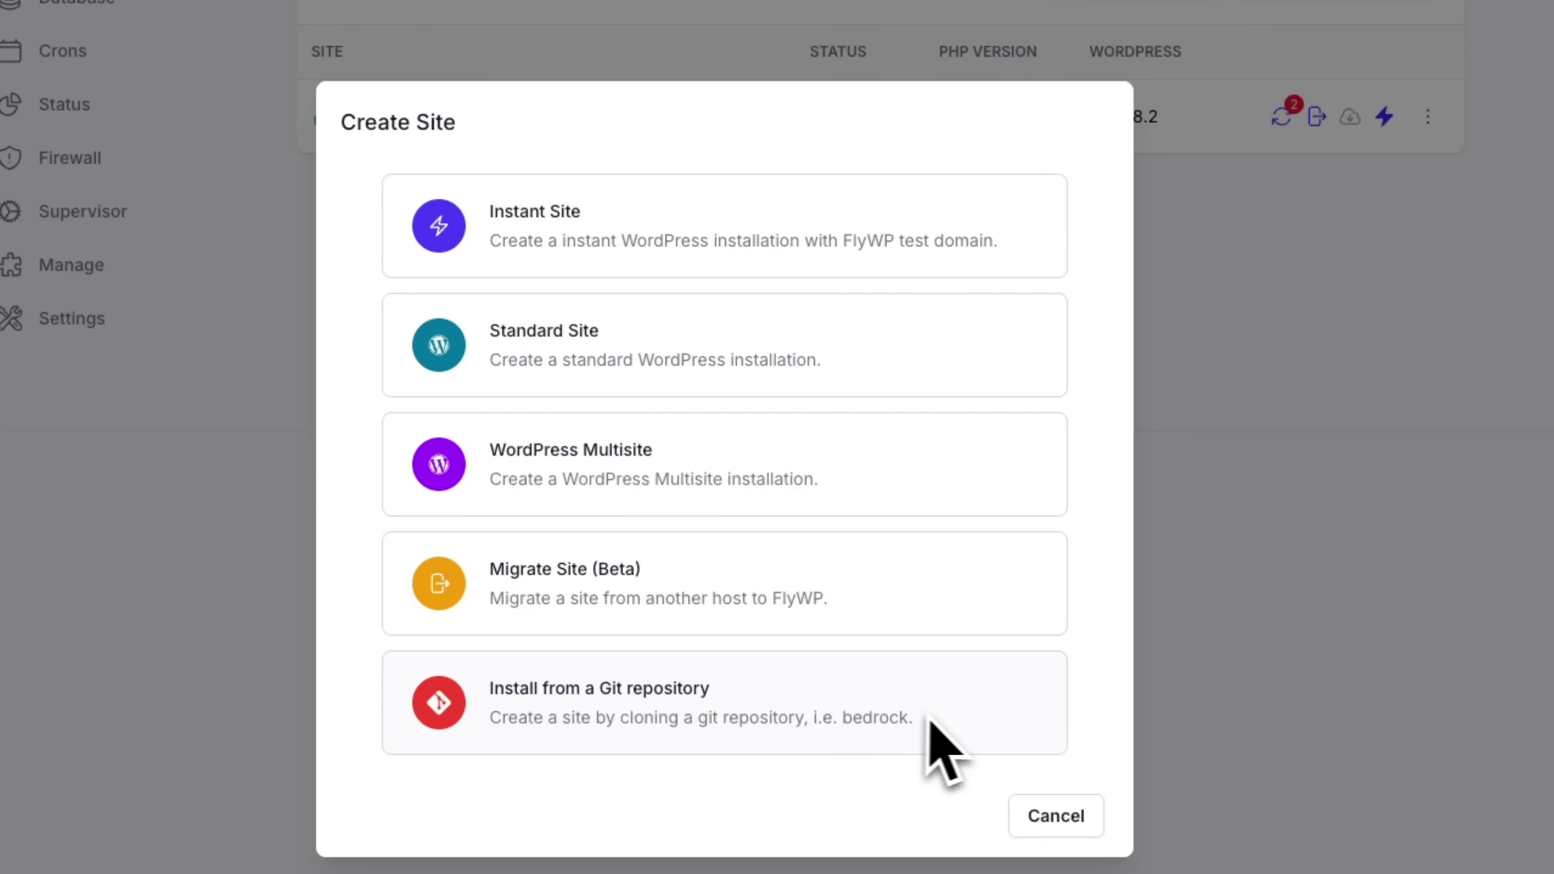
- Choose Instant Site in the Create Site dialog
click(928, 213)
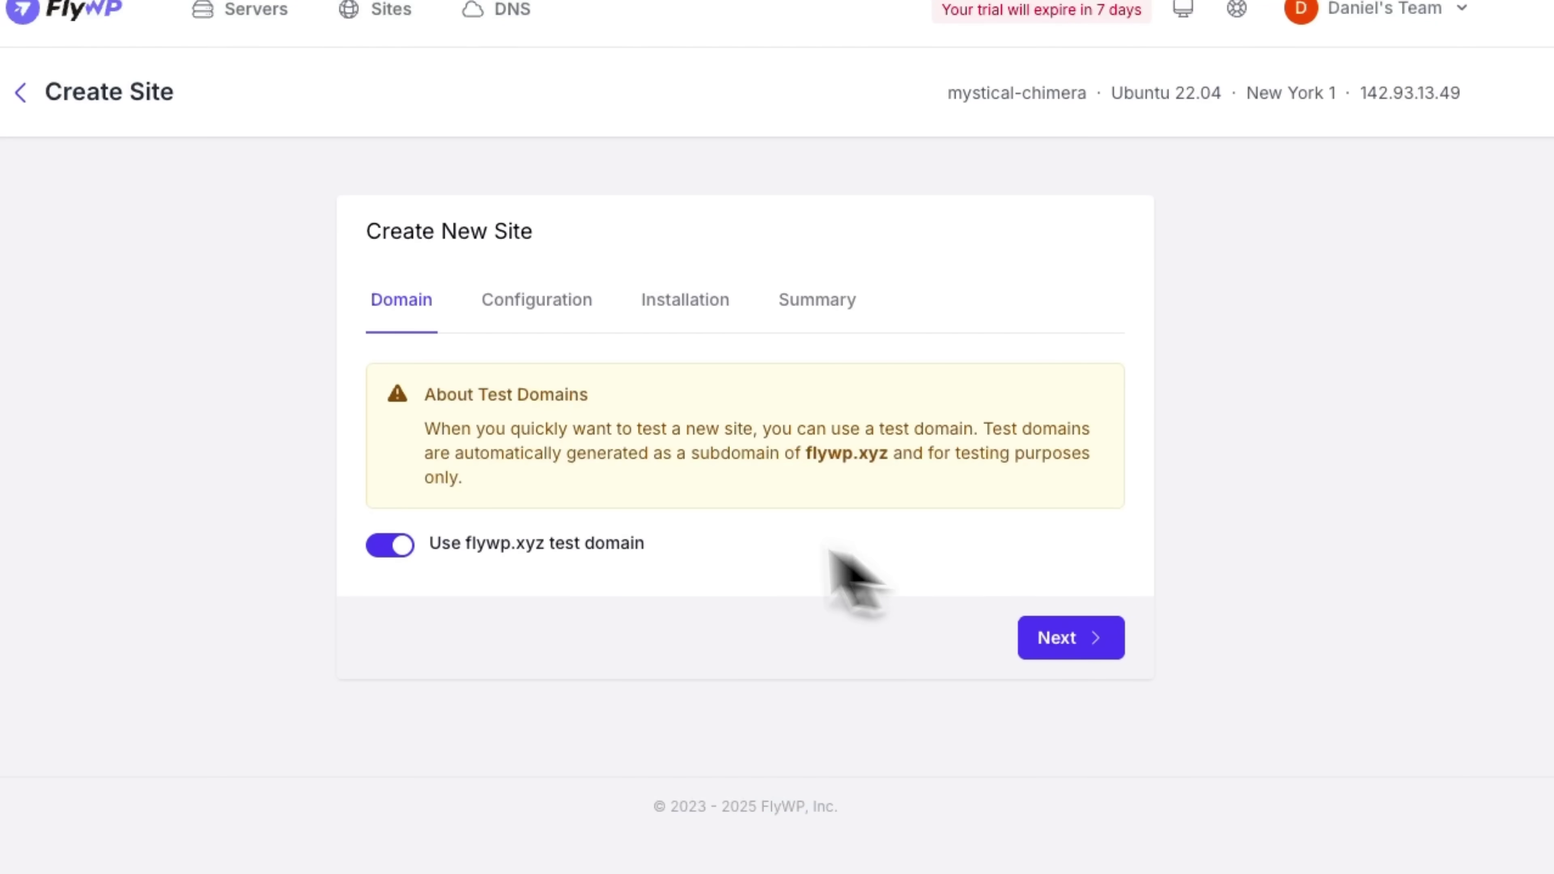
- Keep PHP 8.2 and enable an external database in the site configuration step
click(1050, 465)
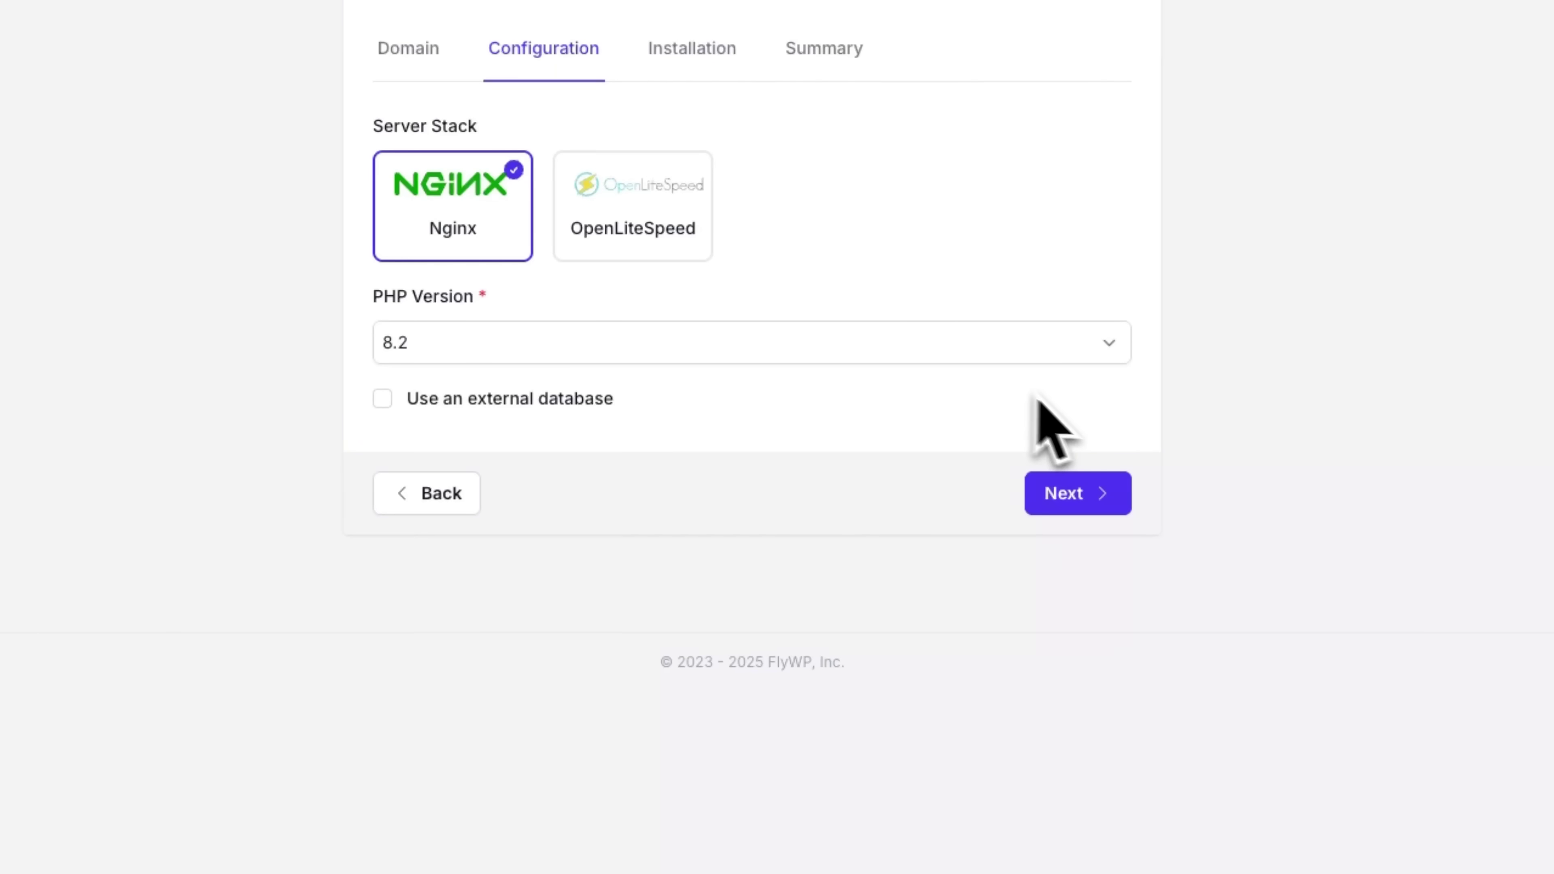
click(1067, 352)
click(1071, 352)
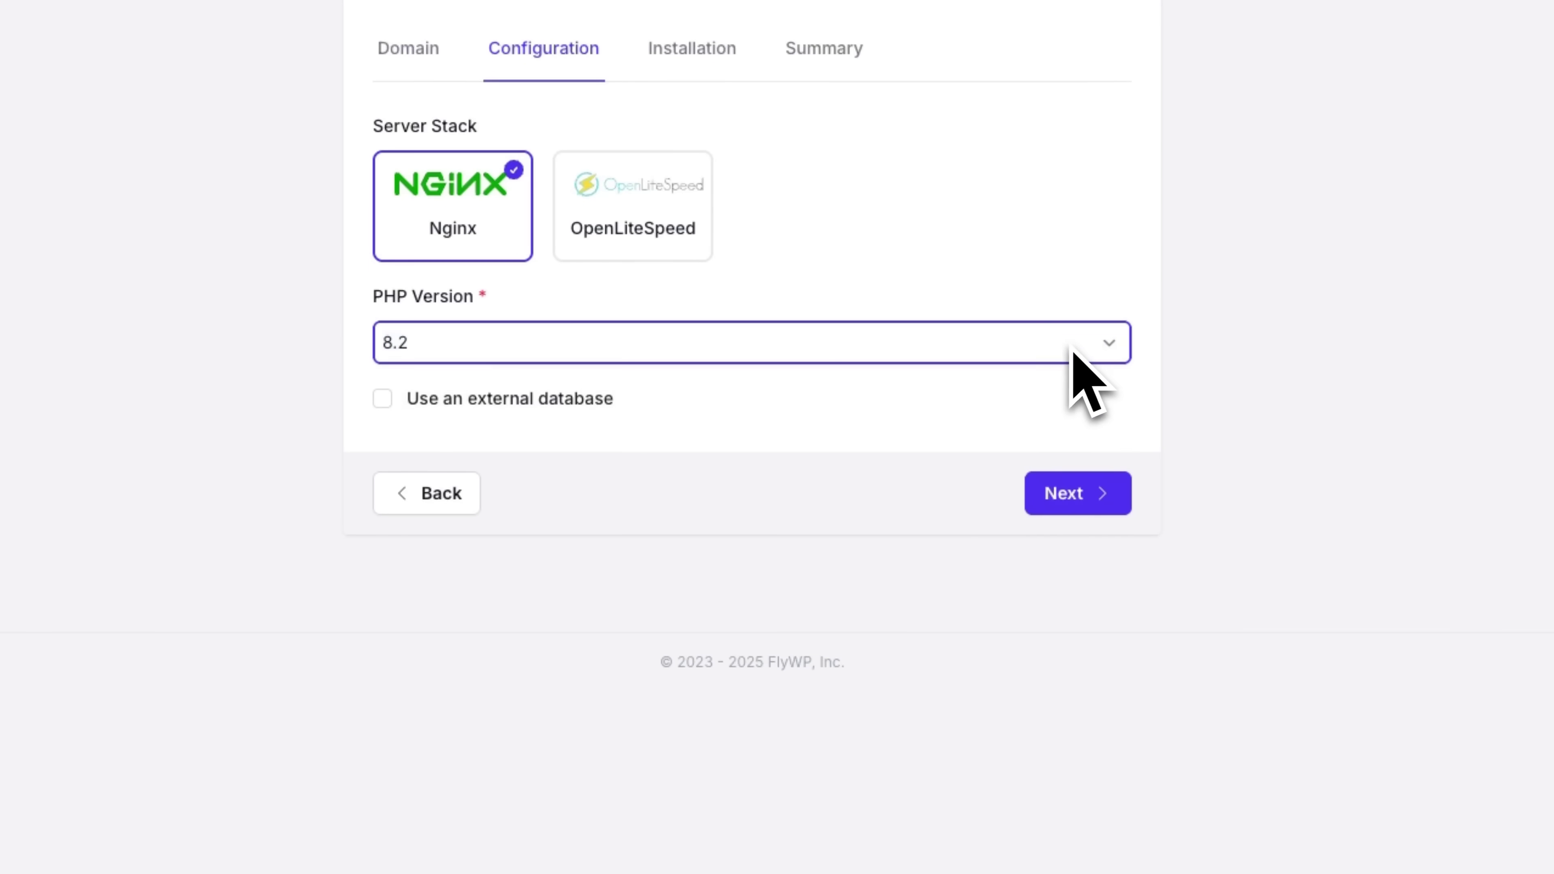
click(525, 404)
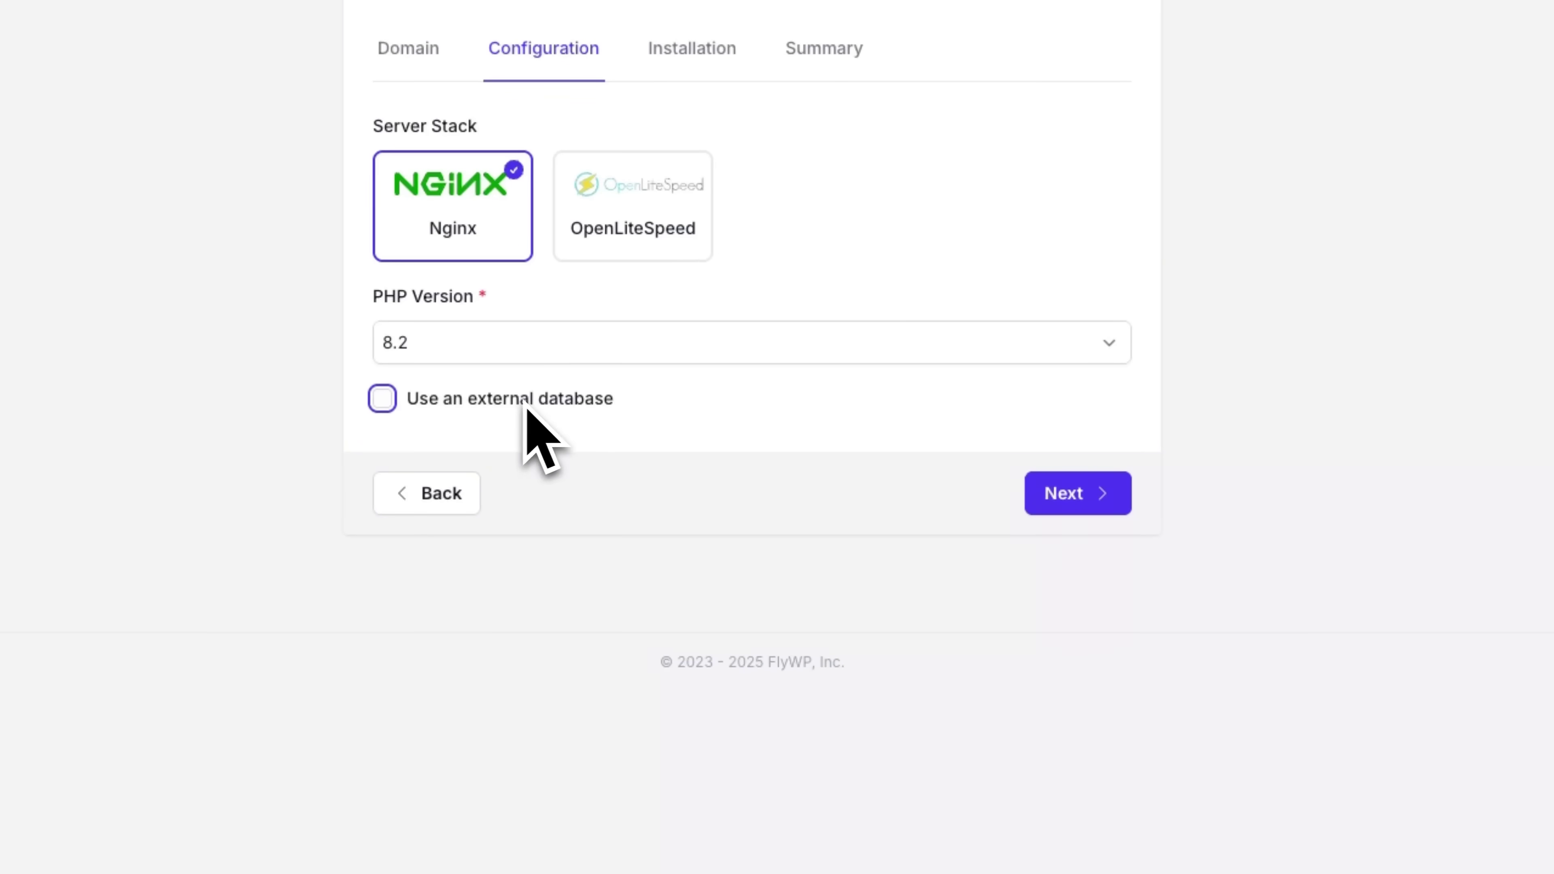
click(1089, 495)
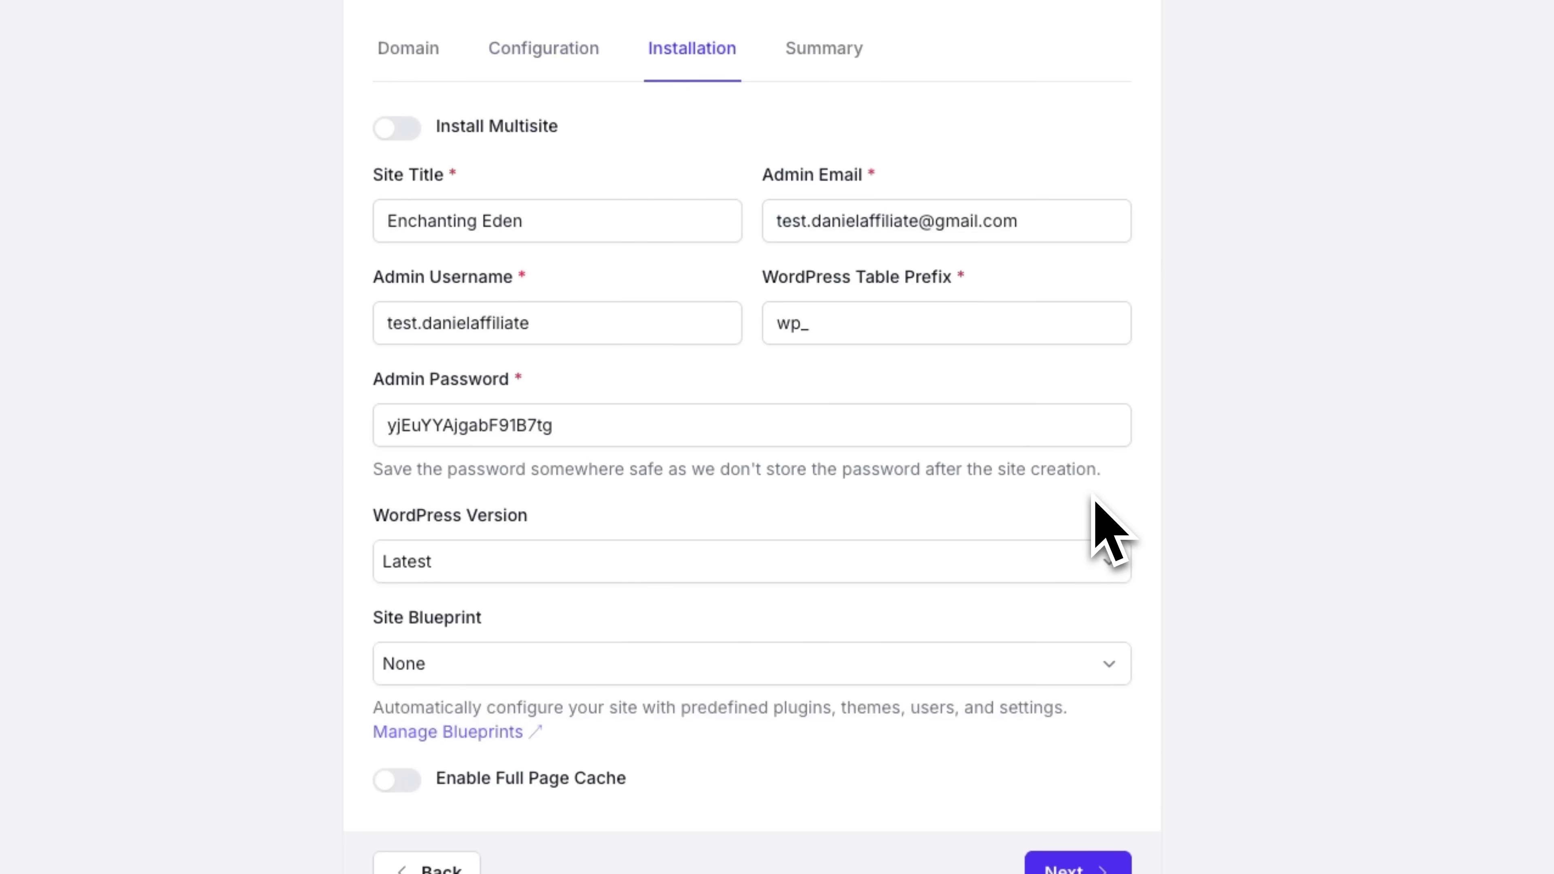
- Apply the existing blueprint, enable full page cache, and proceed to the review summary
click(685, 663)
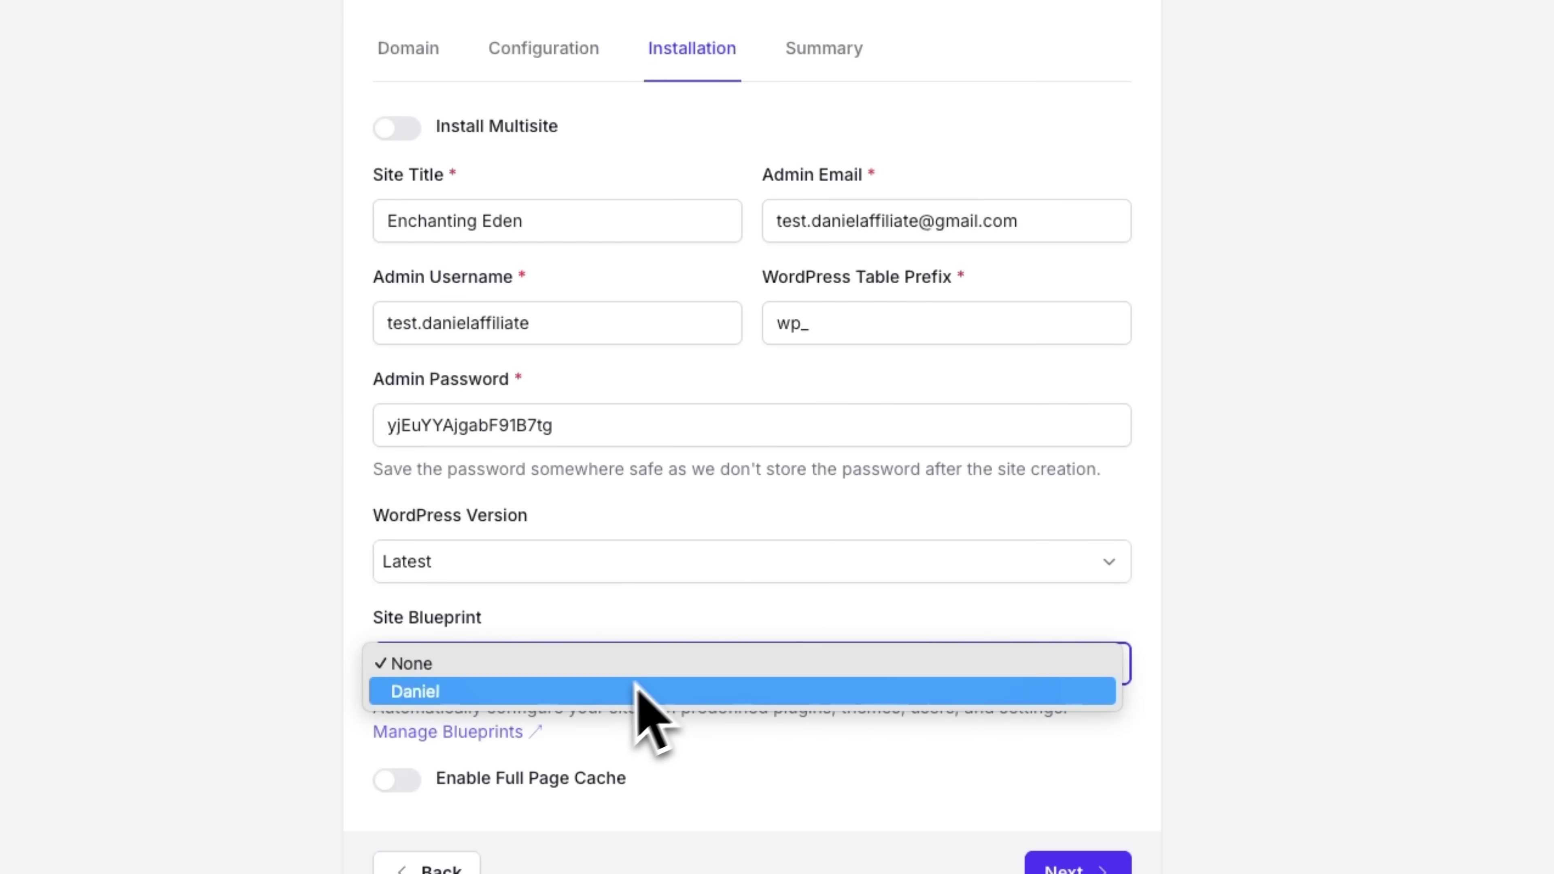
click(614, 692)
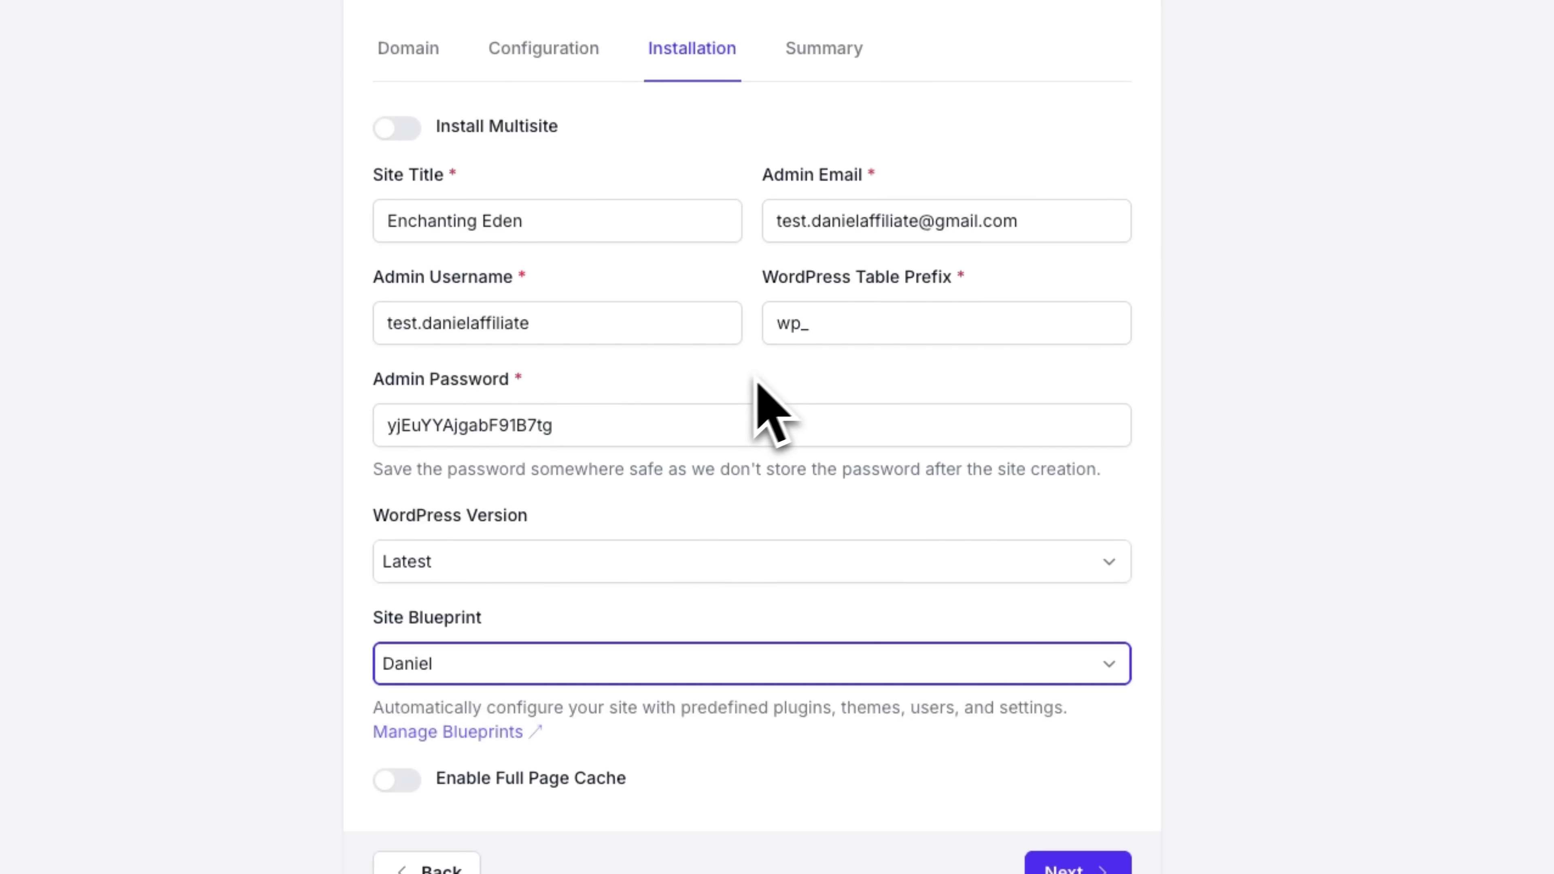
click(397, 779)
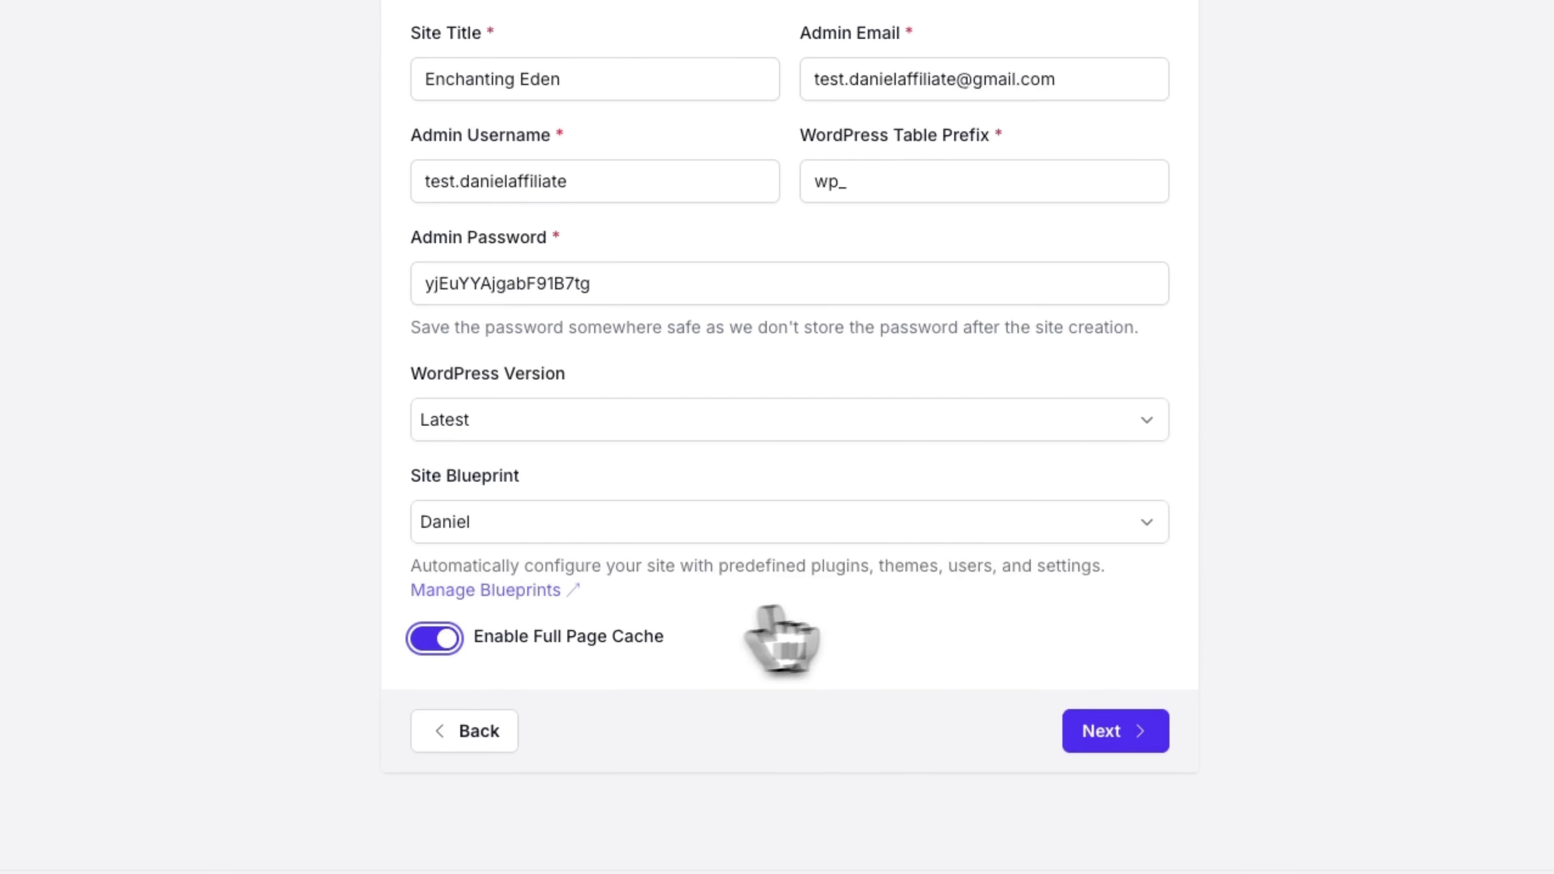
click(1101, 733)
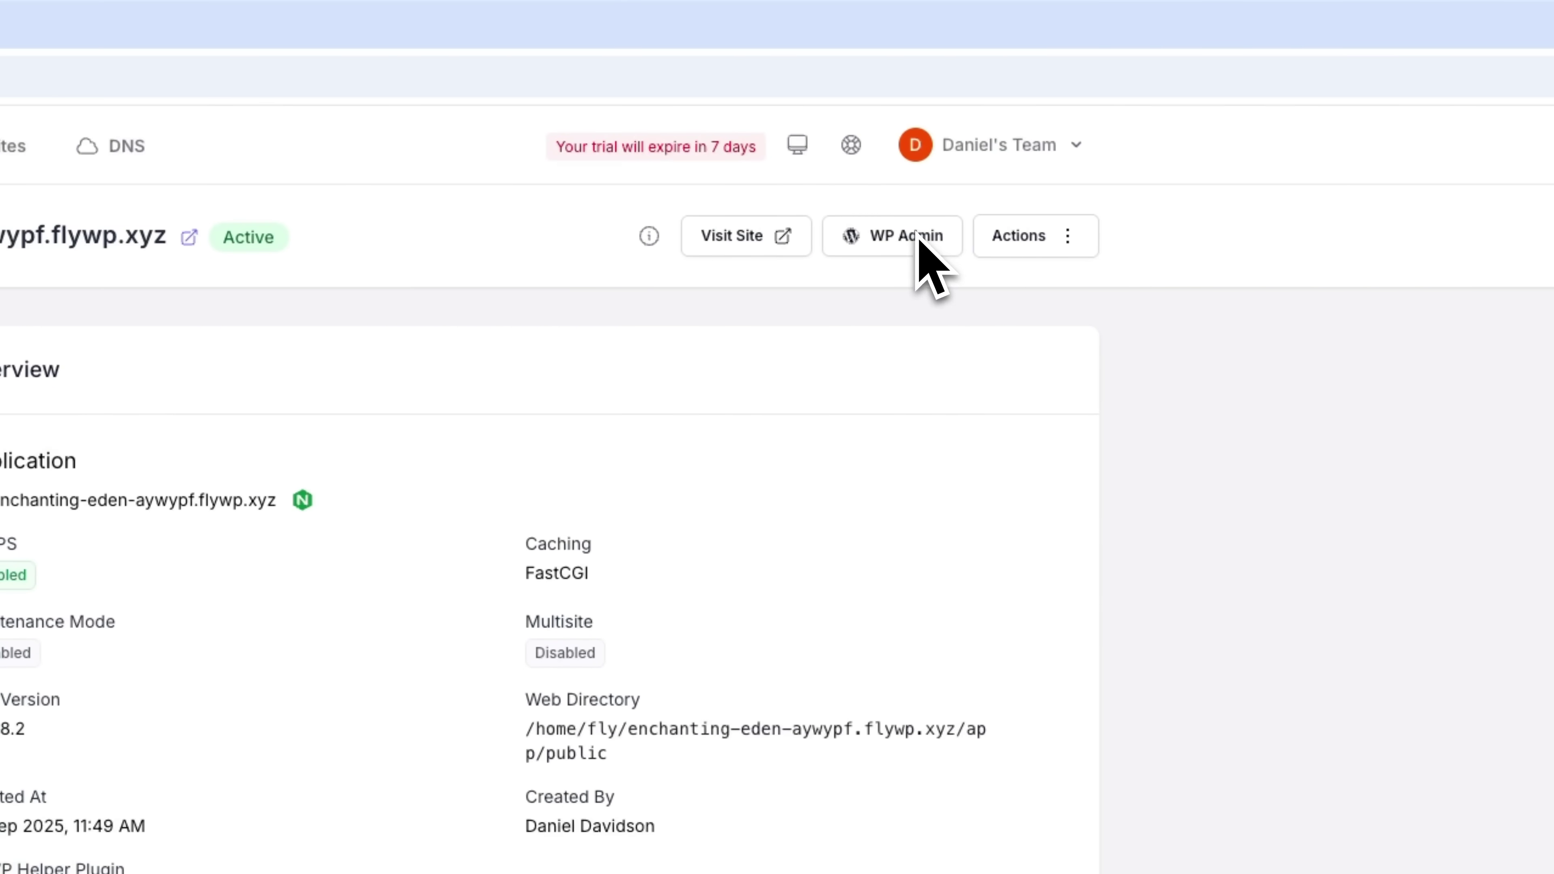
- Magic-login to the Enchanting Eden site's WordPress admin via WP Admin
click(919, 238)
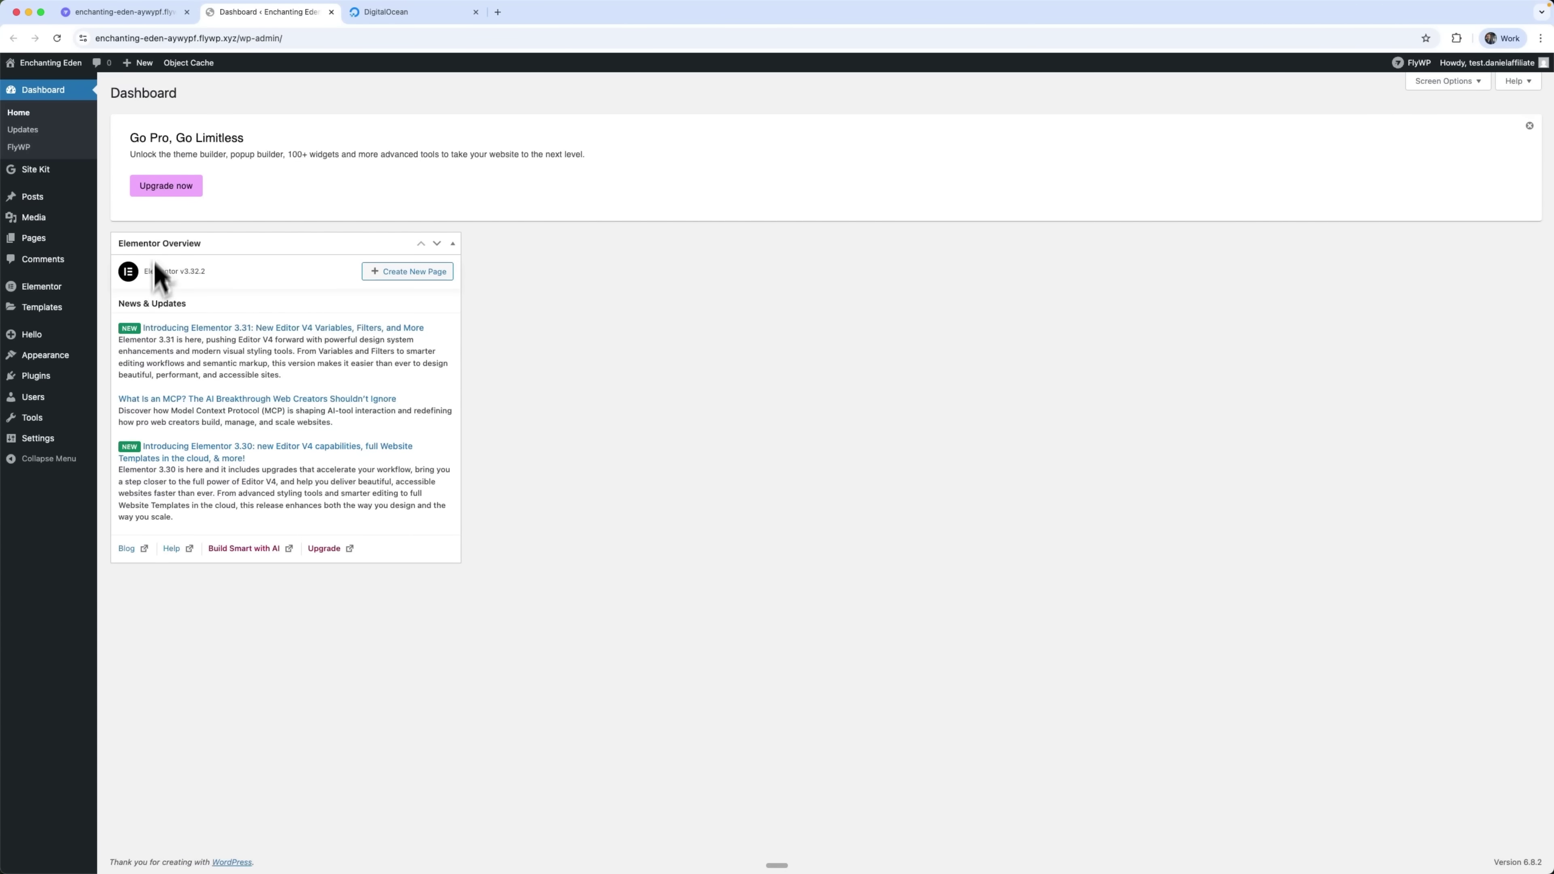
- Close the WordPress Dashboard tab to get back to FlyWP
click(331, 12)
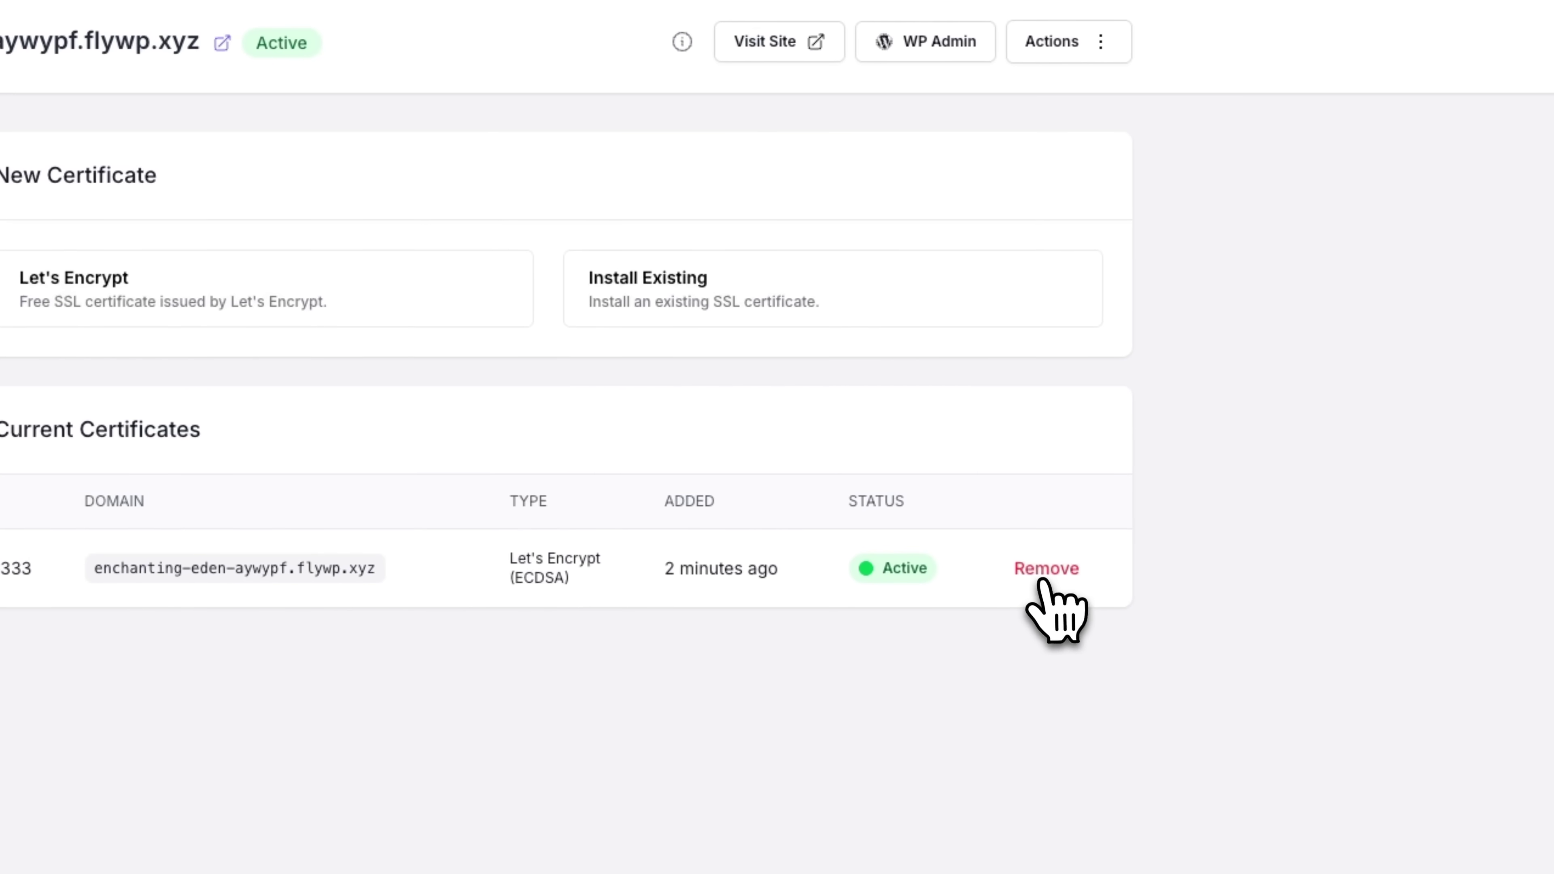
- Switch Install Existing to a free Let's Encrypt certificate, then go to WP Config
click(745, 298)
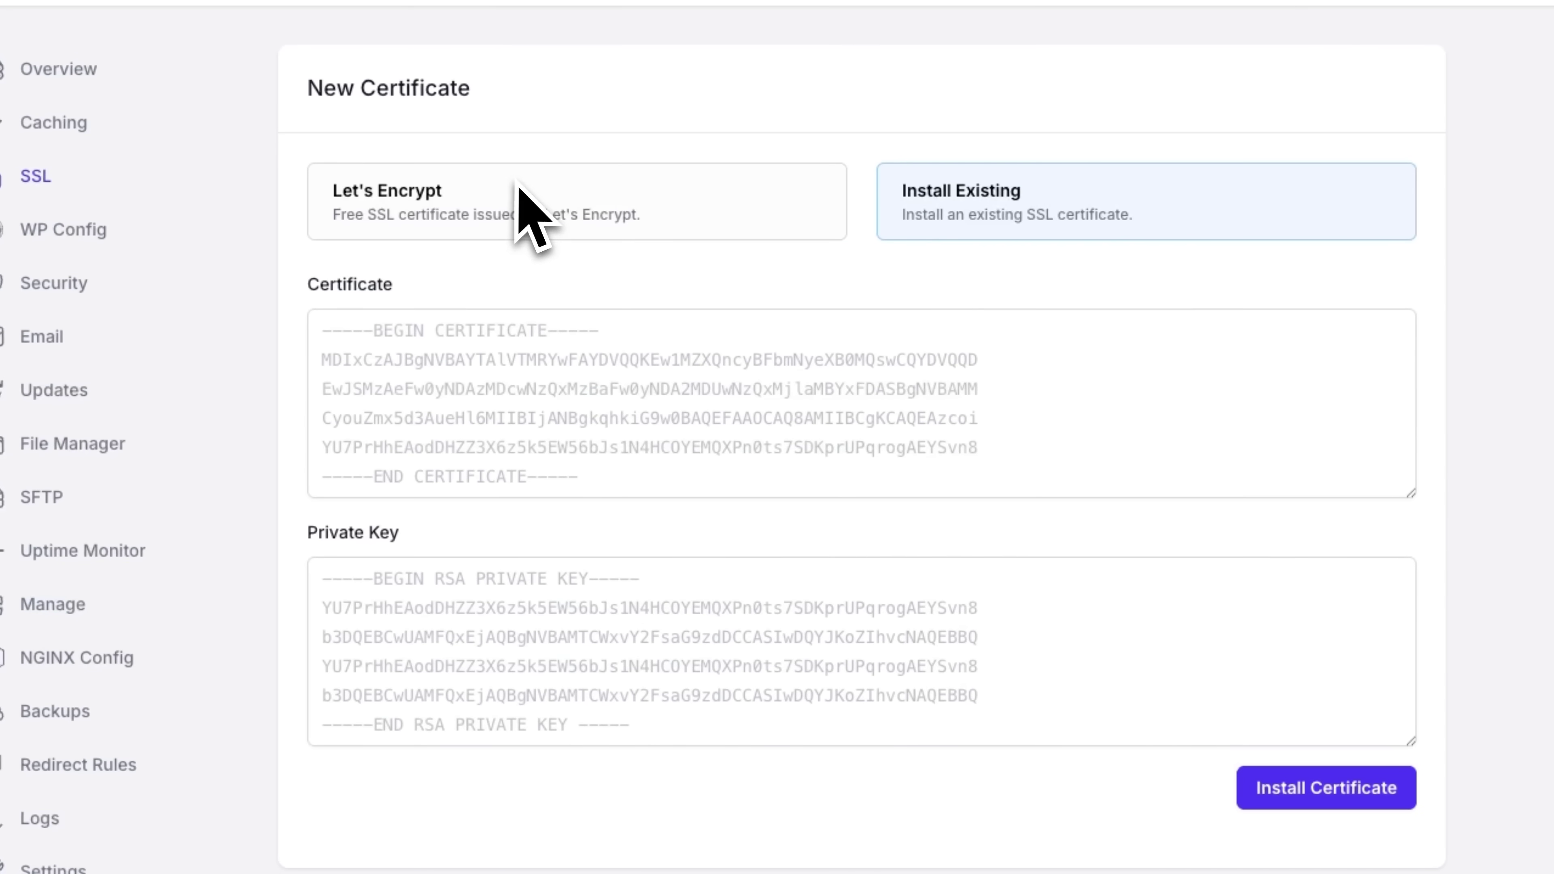
click(206, 274)
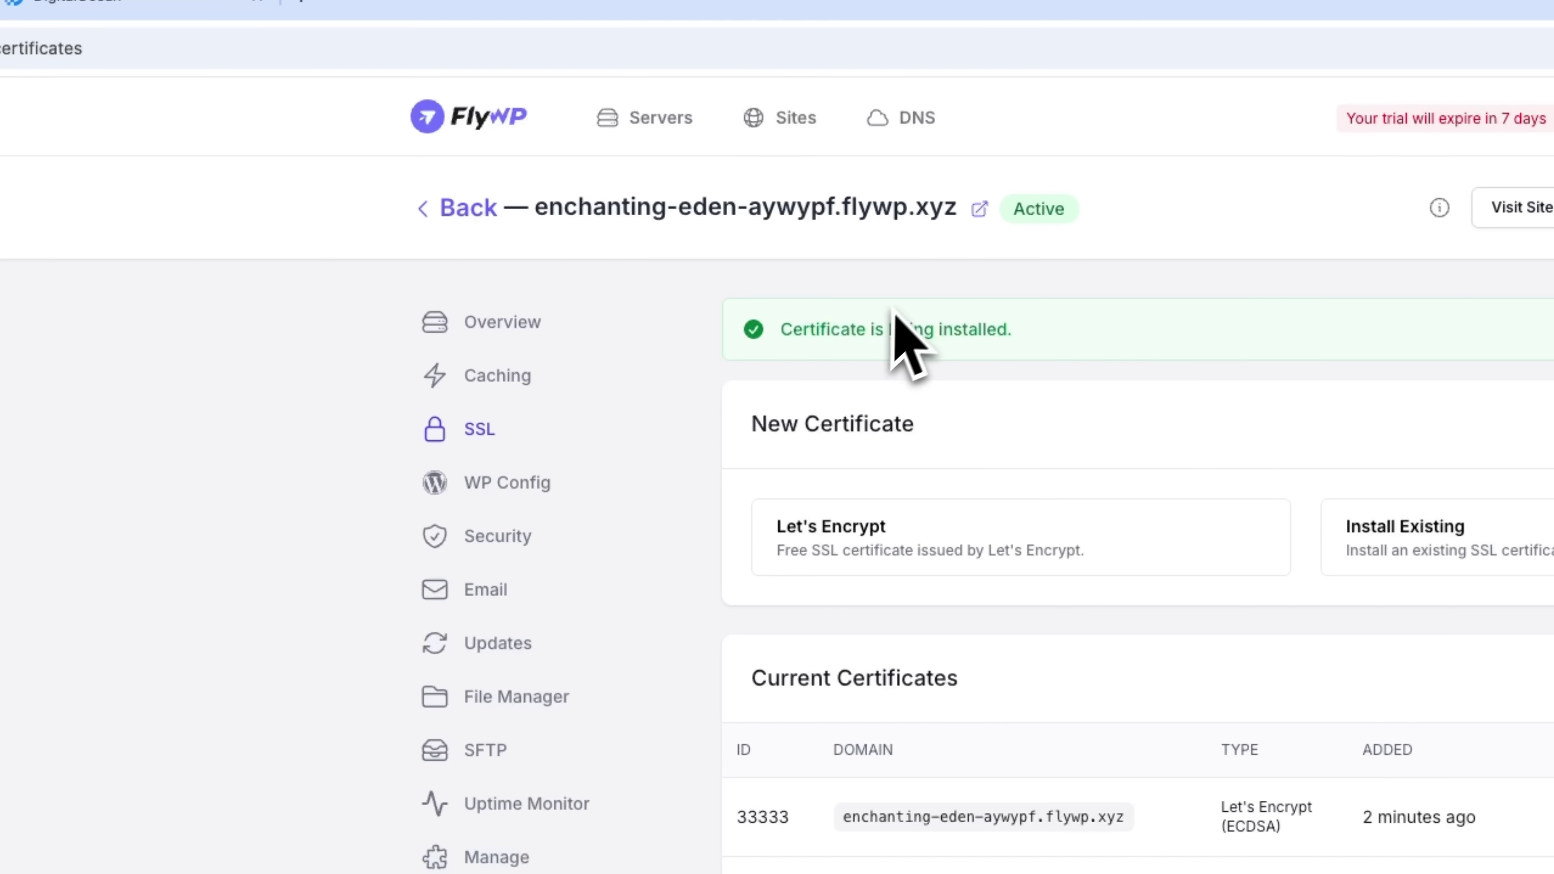
click(463, 488)
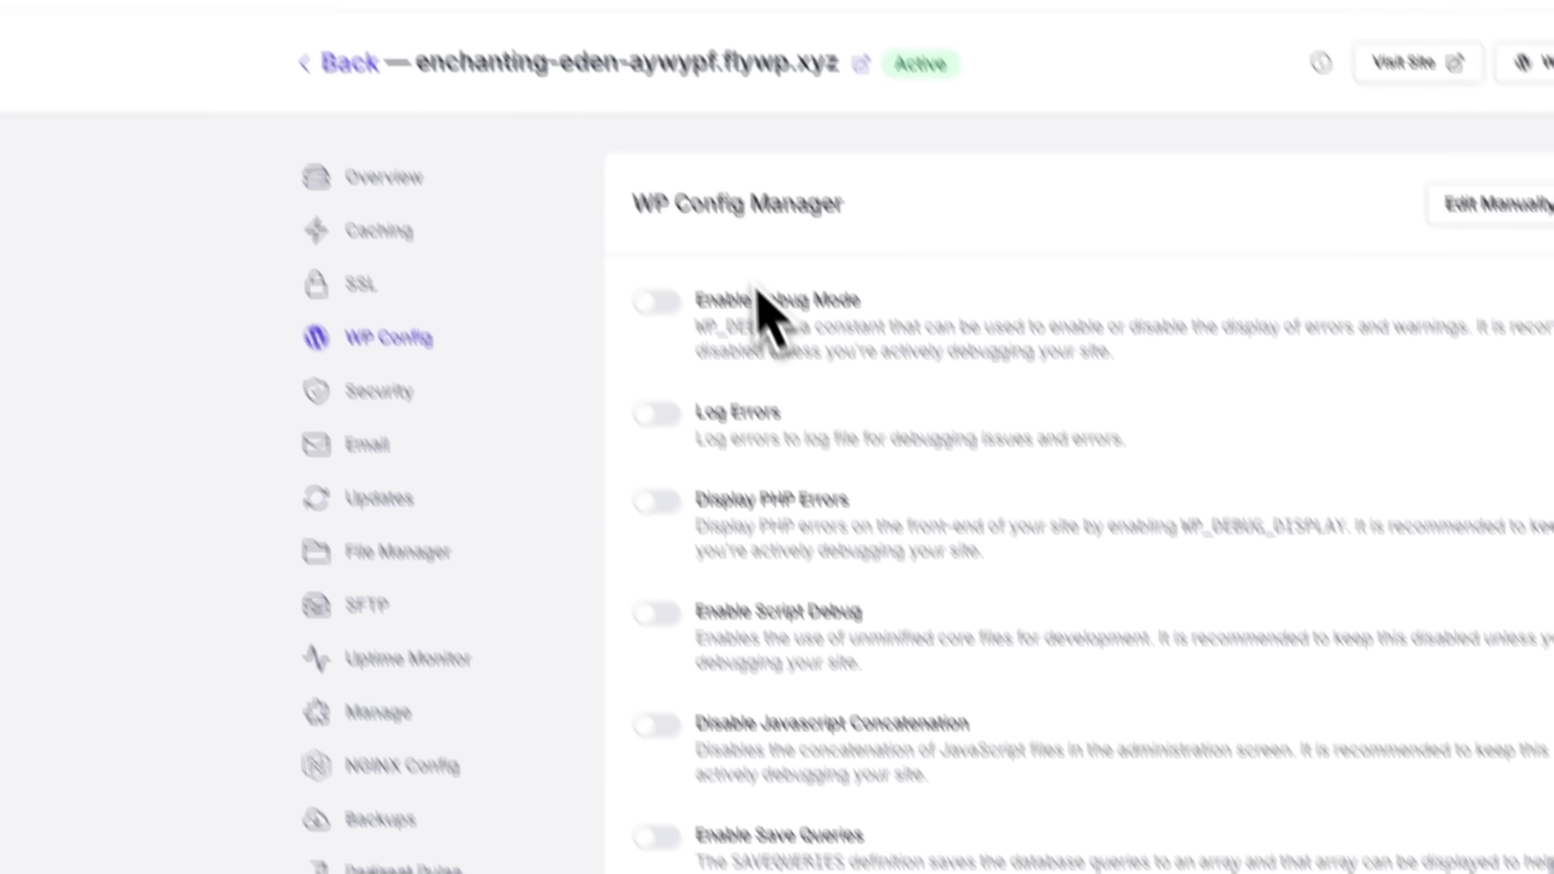
- Turn Debug Mode on, toggling error logging and PHP error display along the way
click(709, 355)
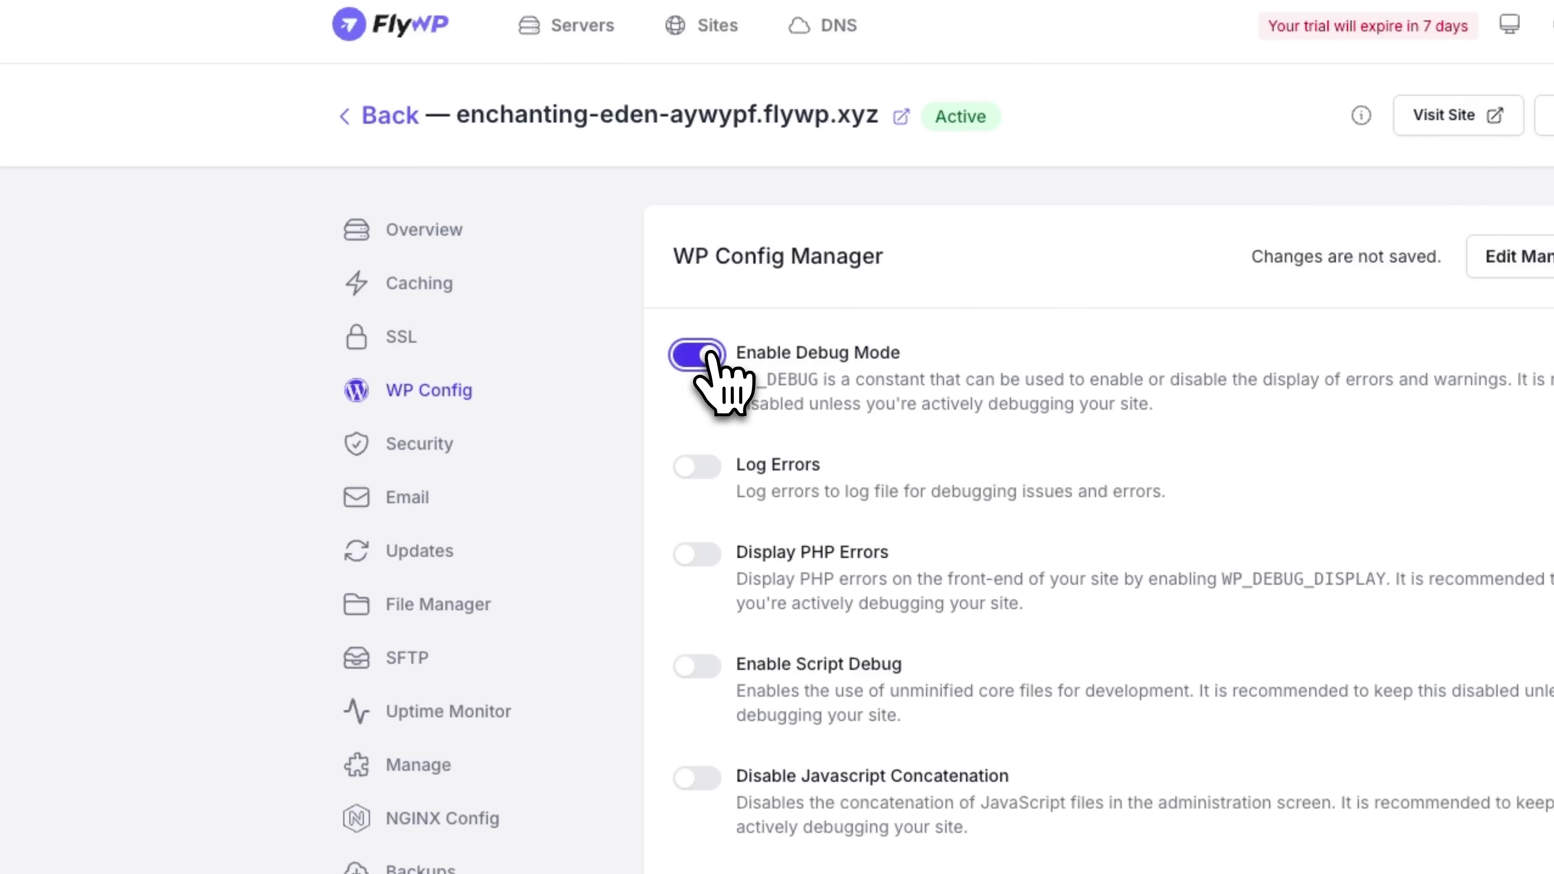
click(709, 471)
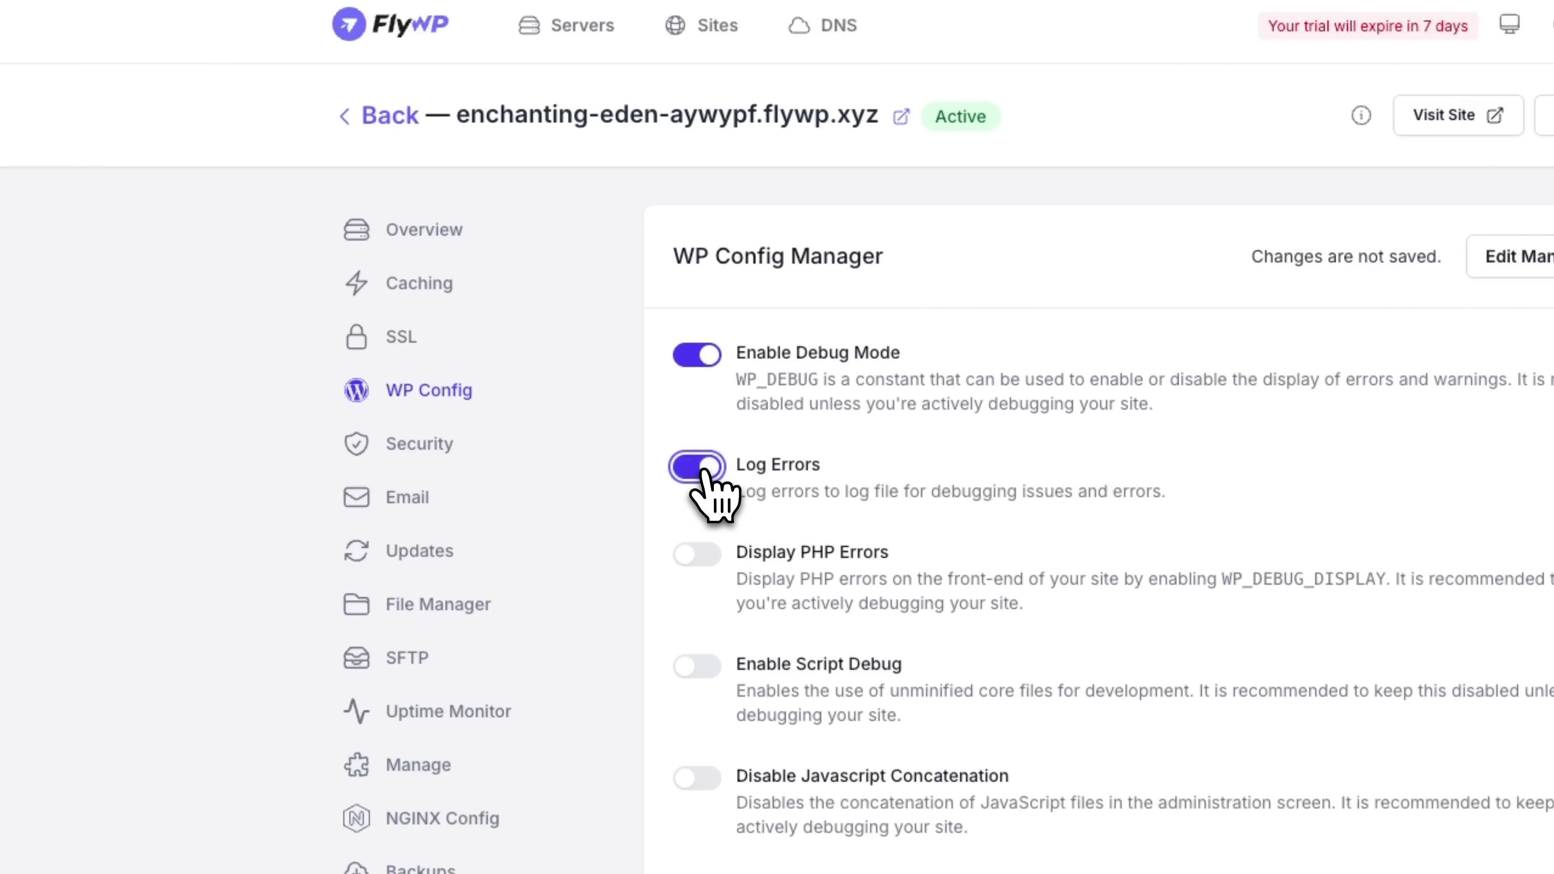
click(700, 357)
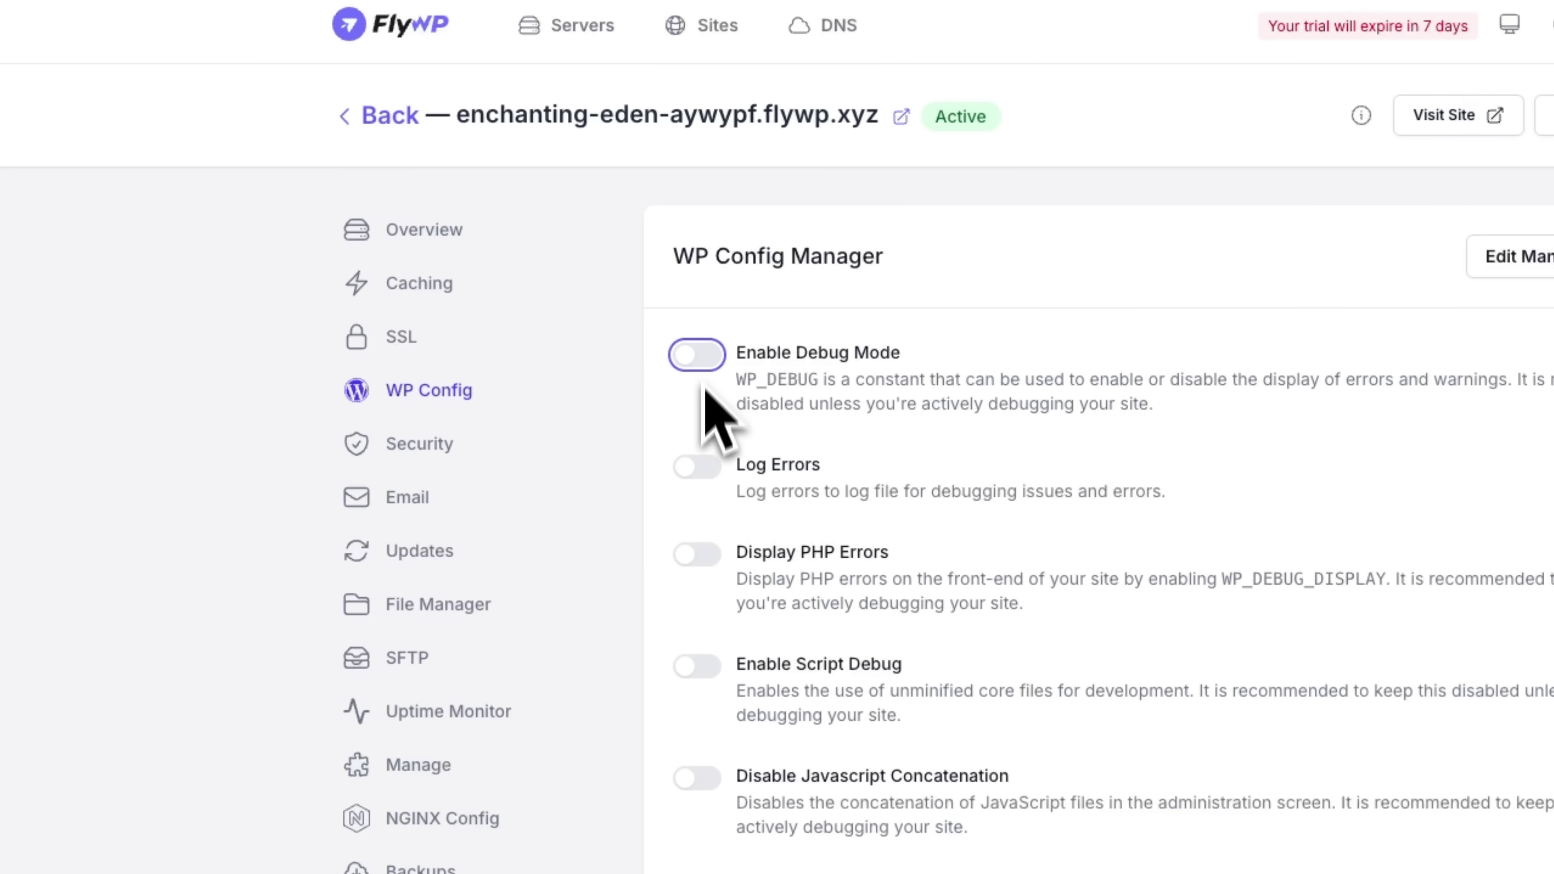
click(703, 556)
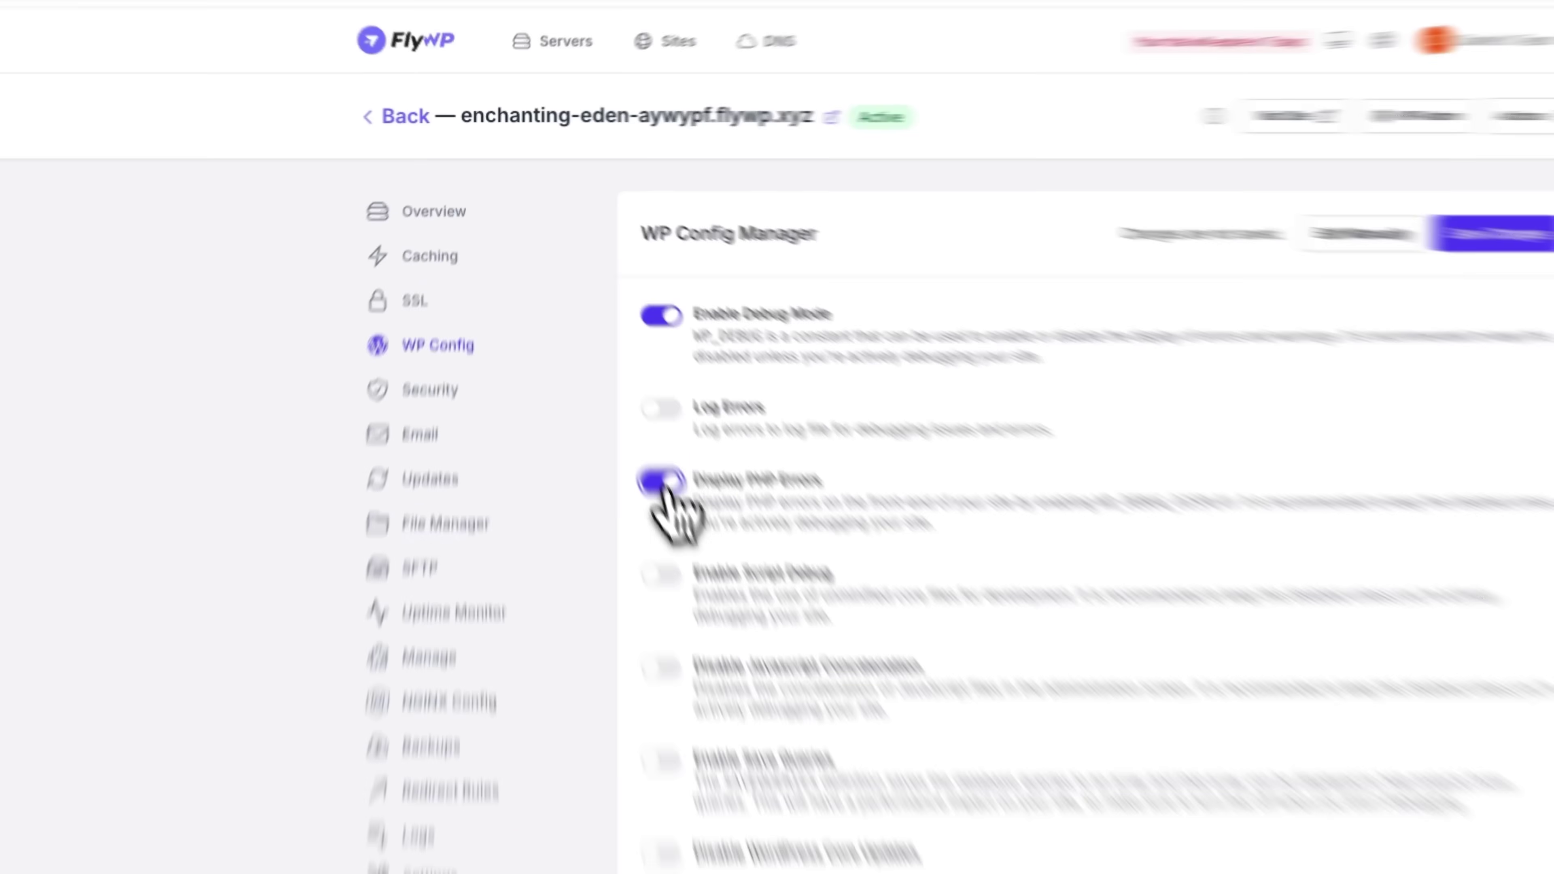
click(660, 480)
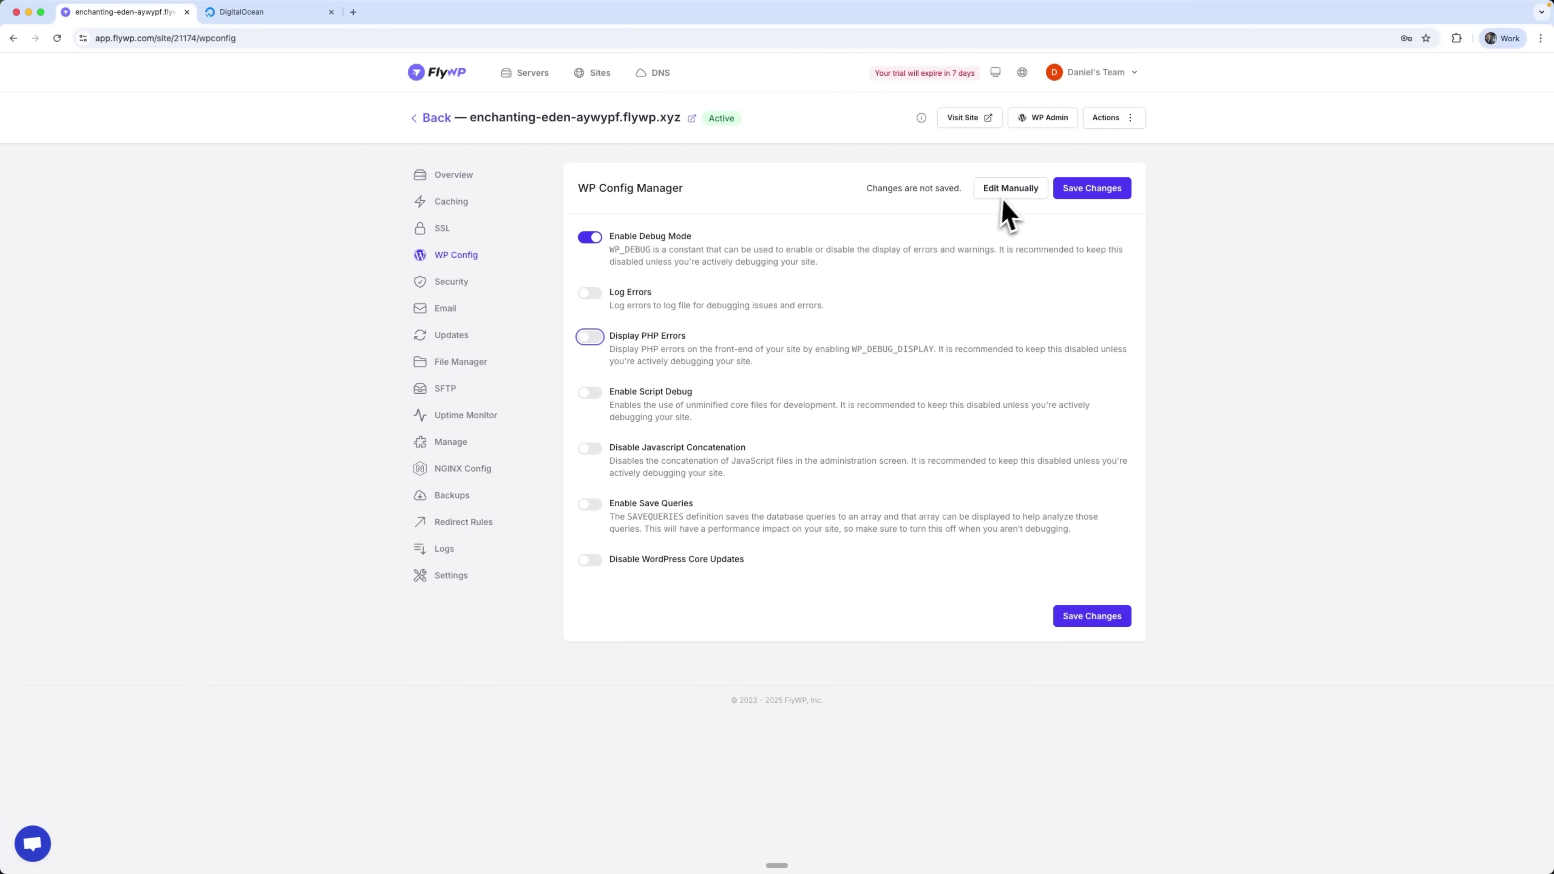
- Look through the raw wp-config.php in the manual editor and cancel without saving
click(1006, 195)
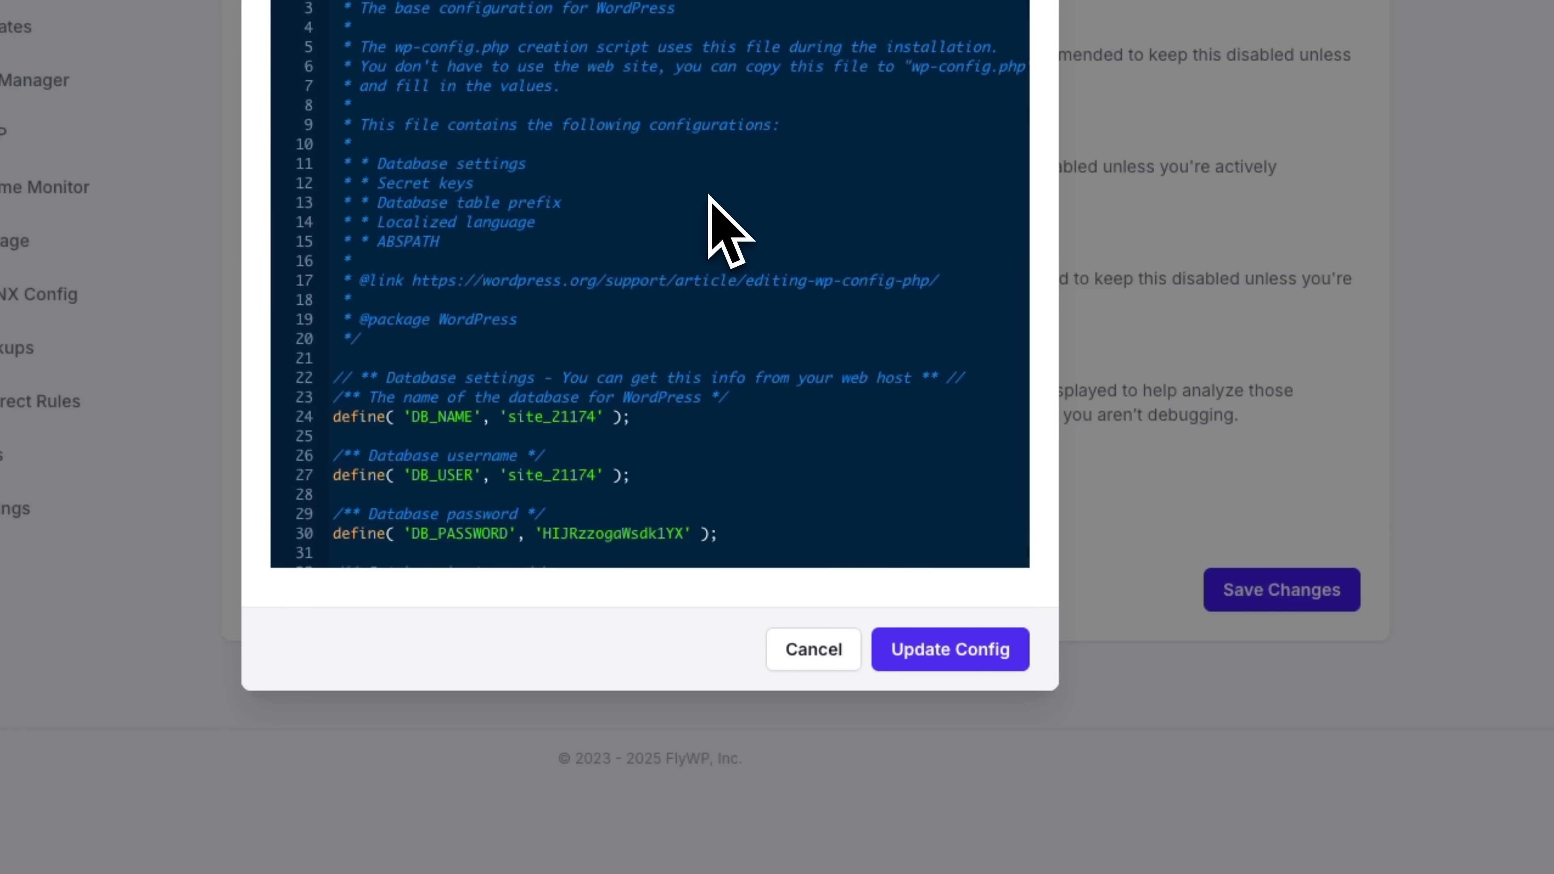
scroll(710, 208, down, 9)
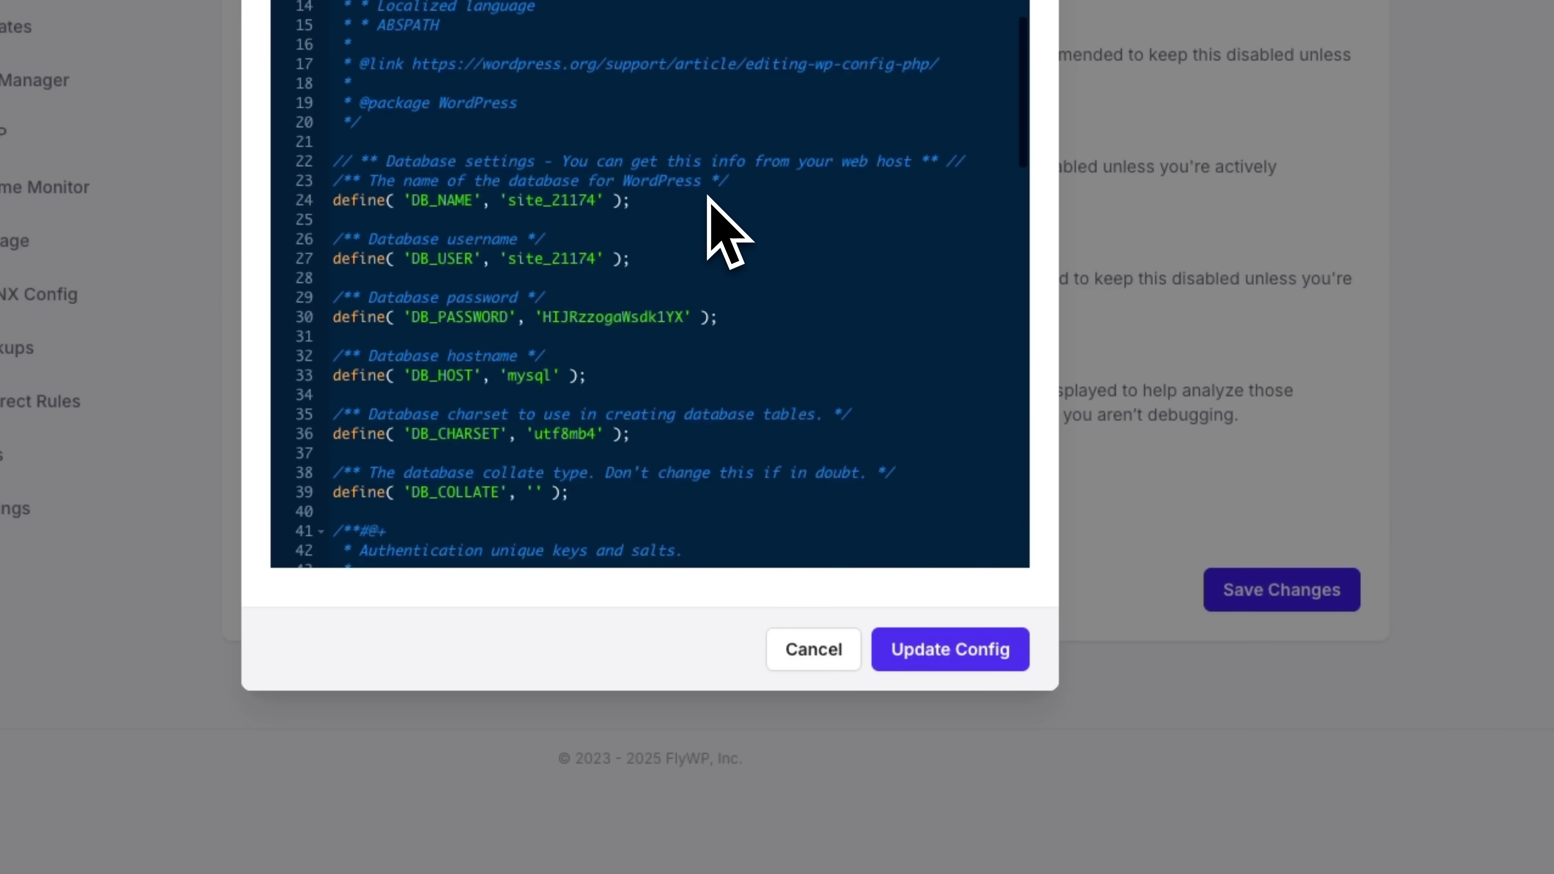
click(830, 663)
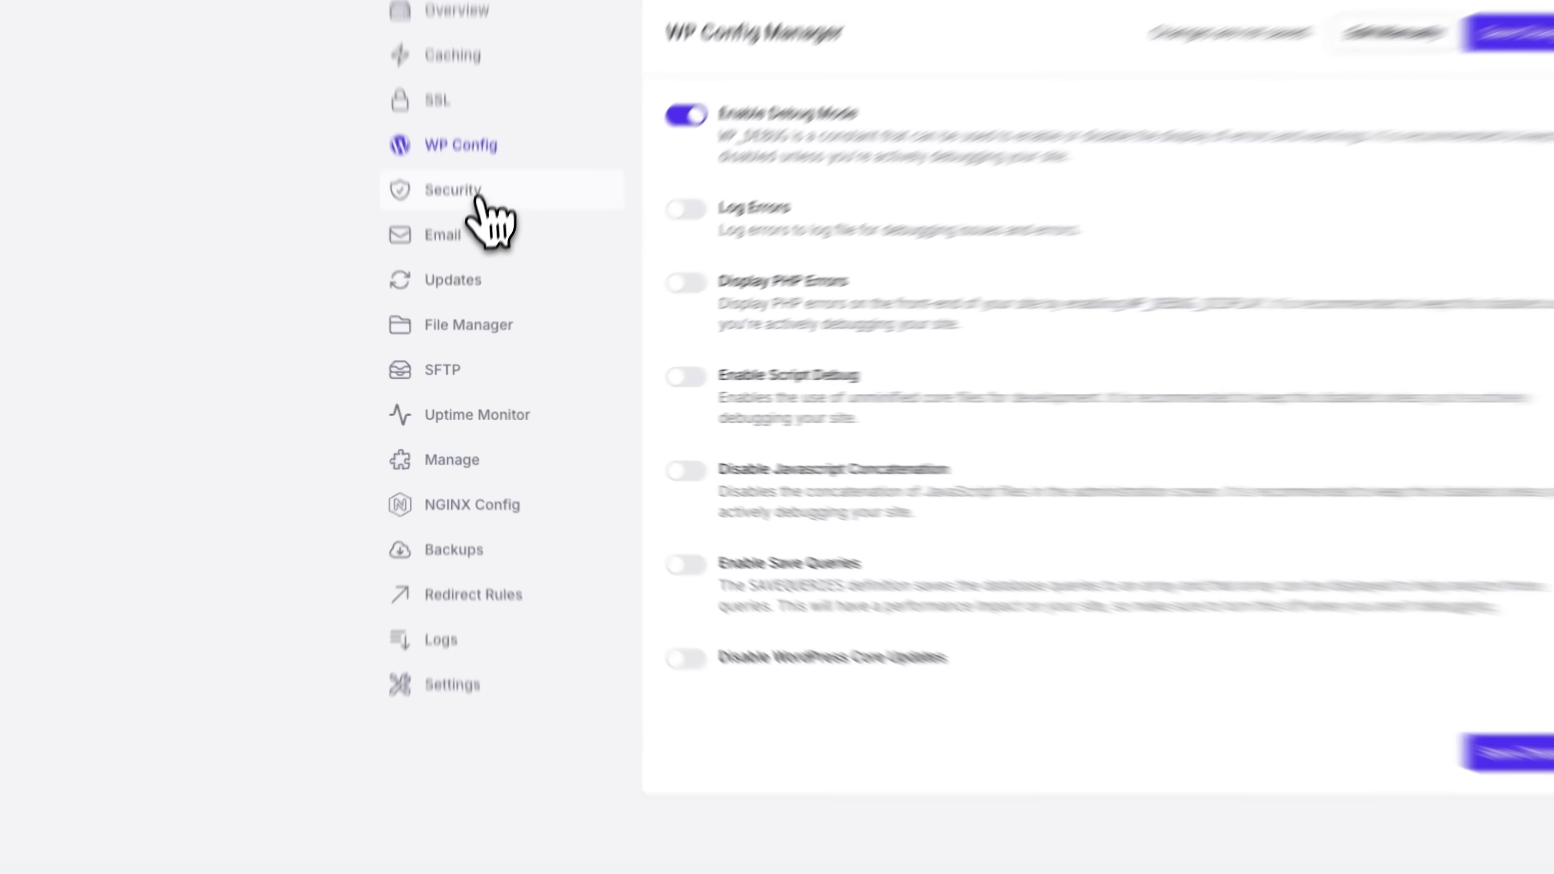
- Open the Security page and scroll through firewall, directory protection, login and advanced options
click(479, 197)
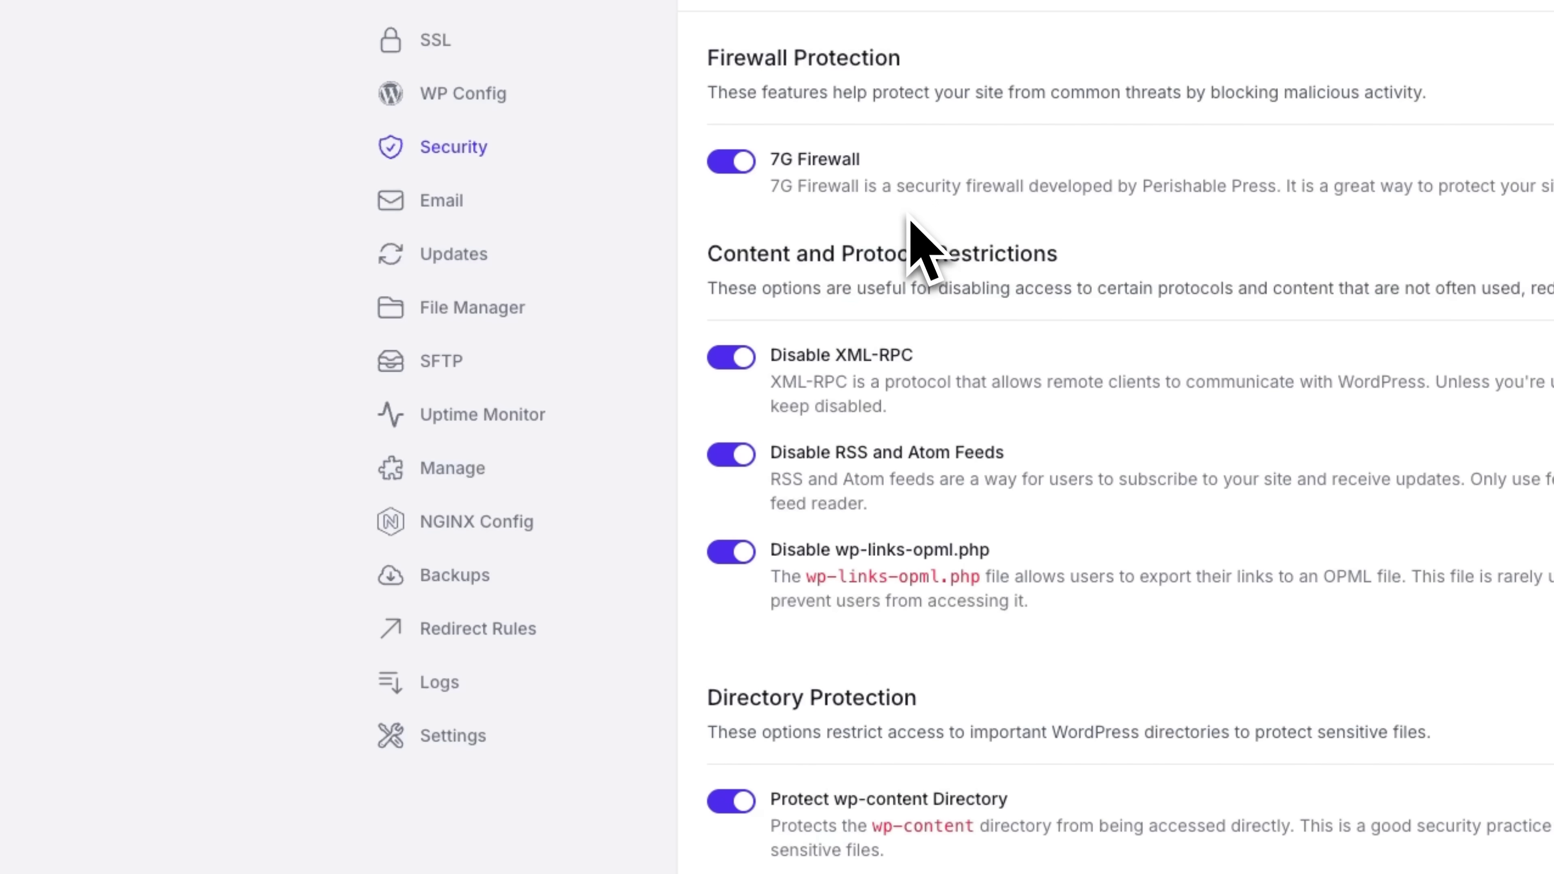
scroll(910, 221, down, 6)
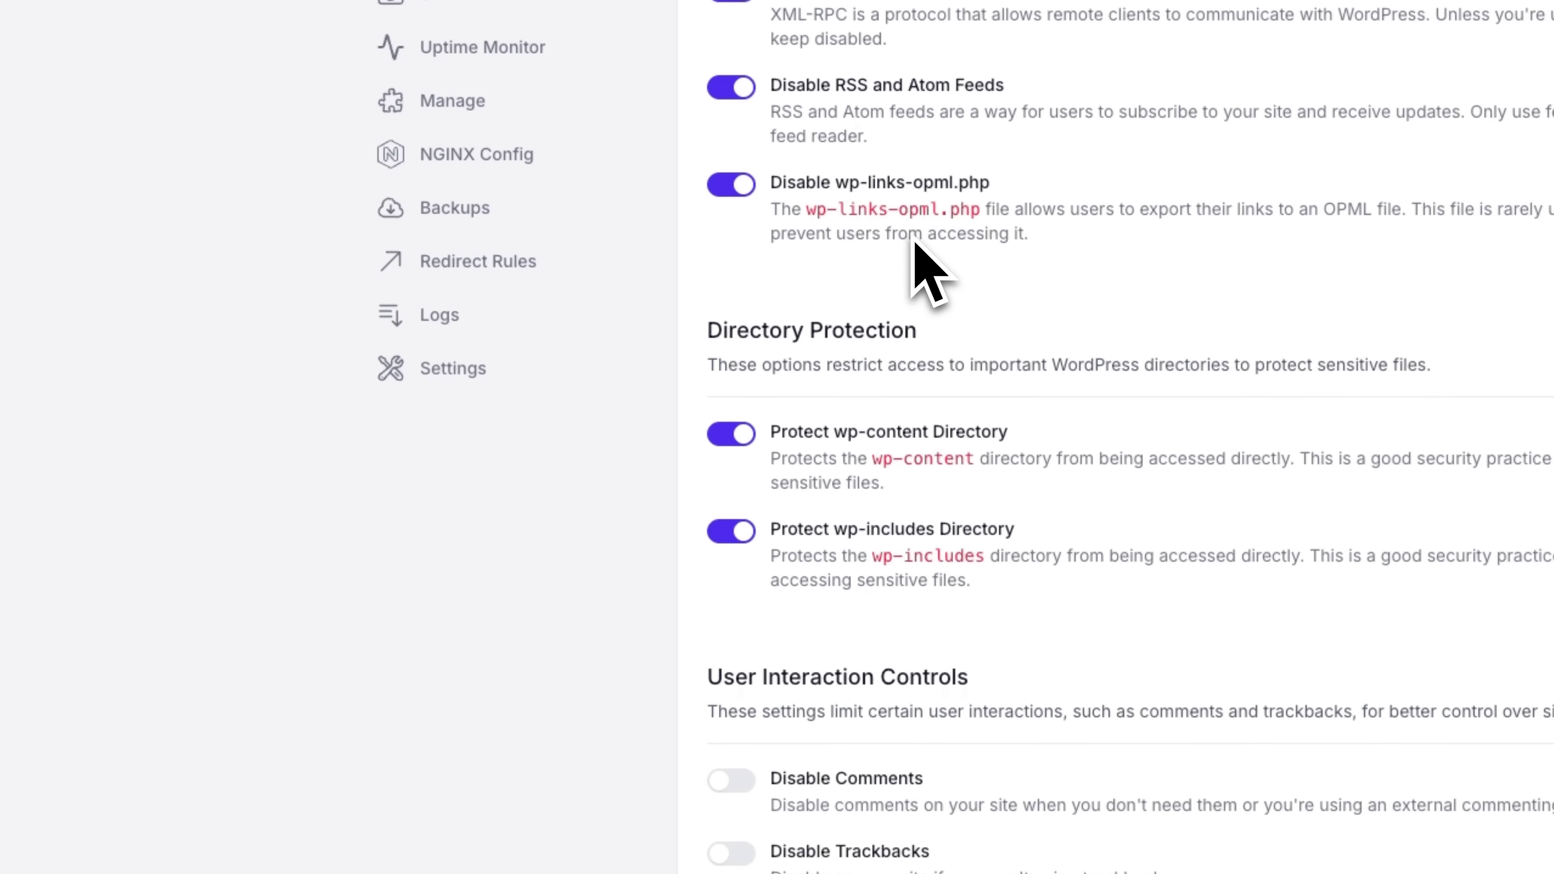
scroll(918, 270, down, 5)
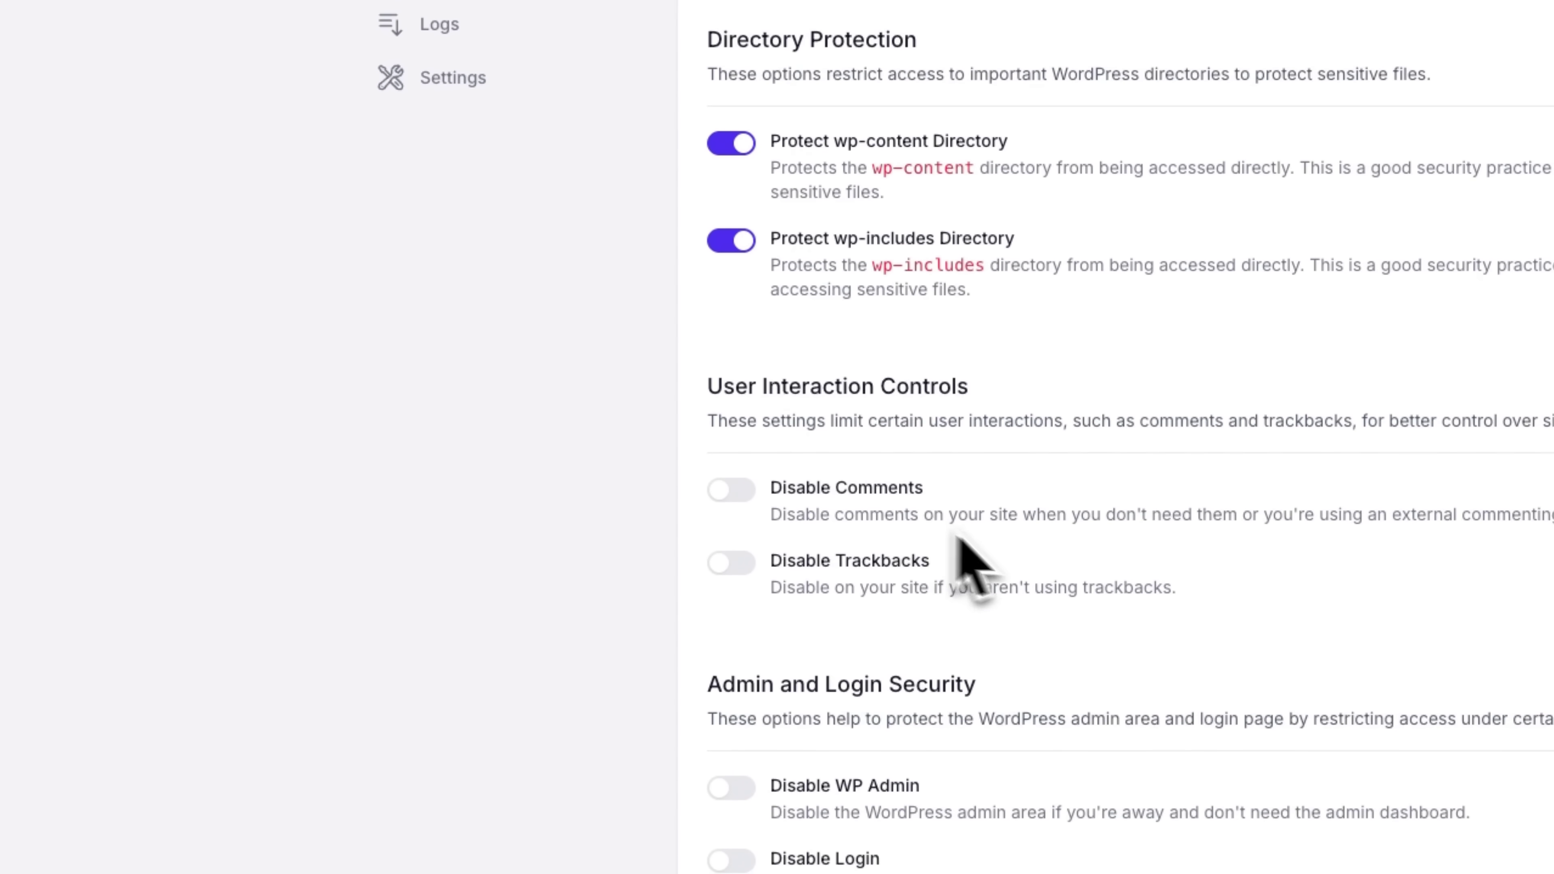
scroll(823, 517, down, 5)
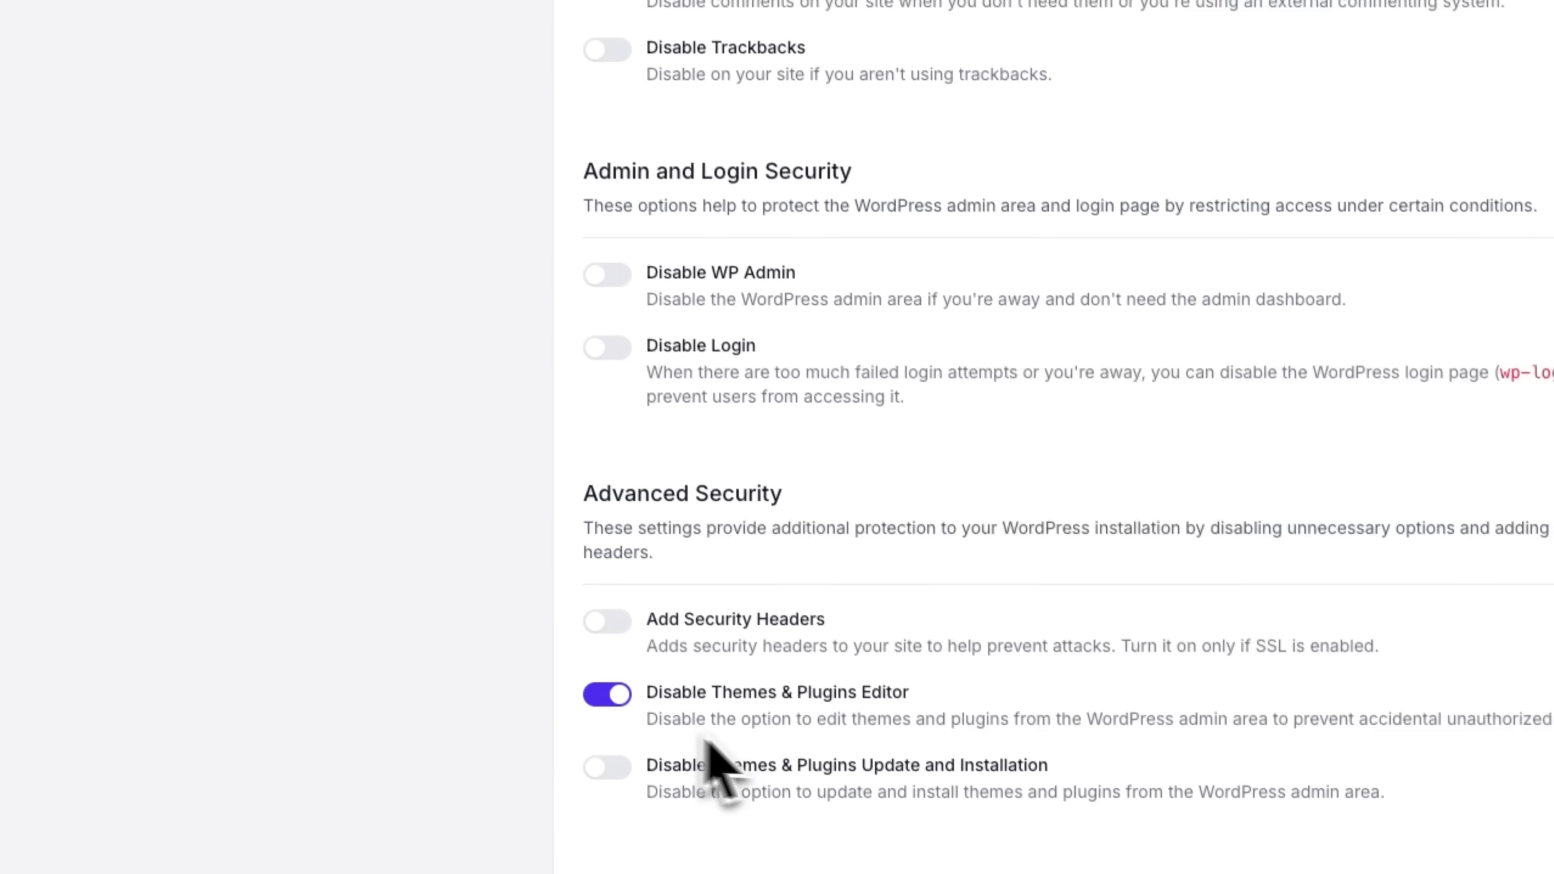
scroll(874, 302, up, 20)
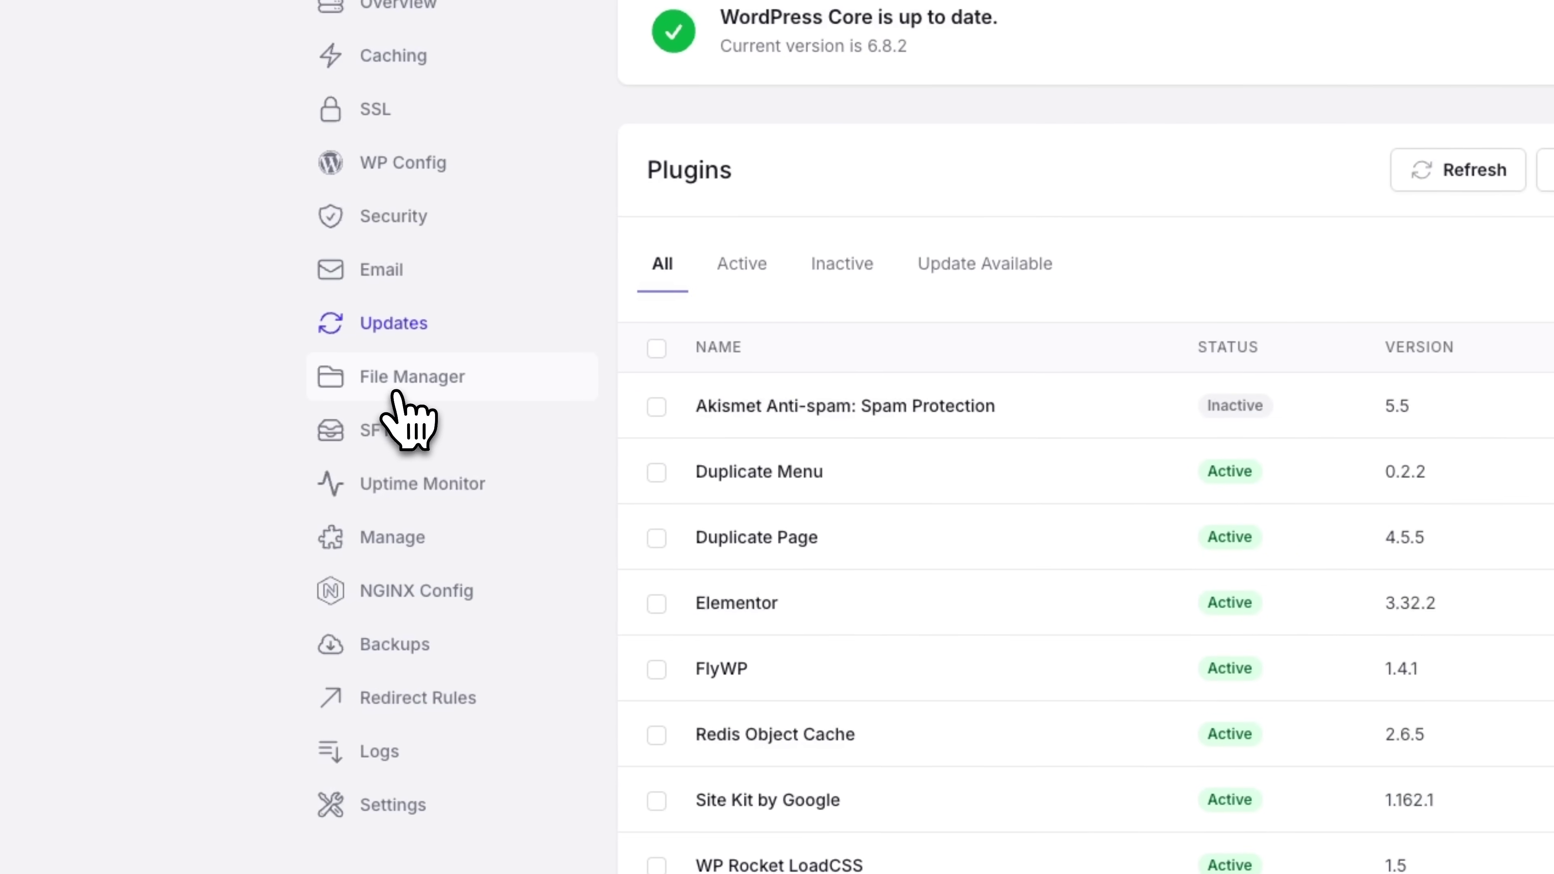
- In File Manager, view index.php's code in the editor and close it unchanged
click(400, 382)
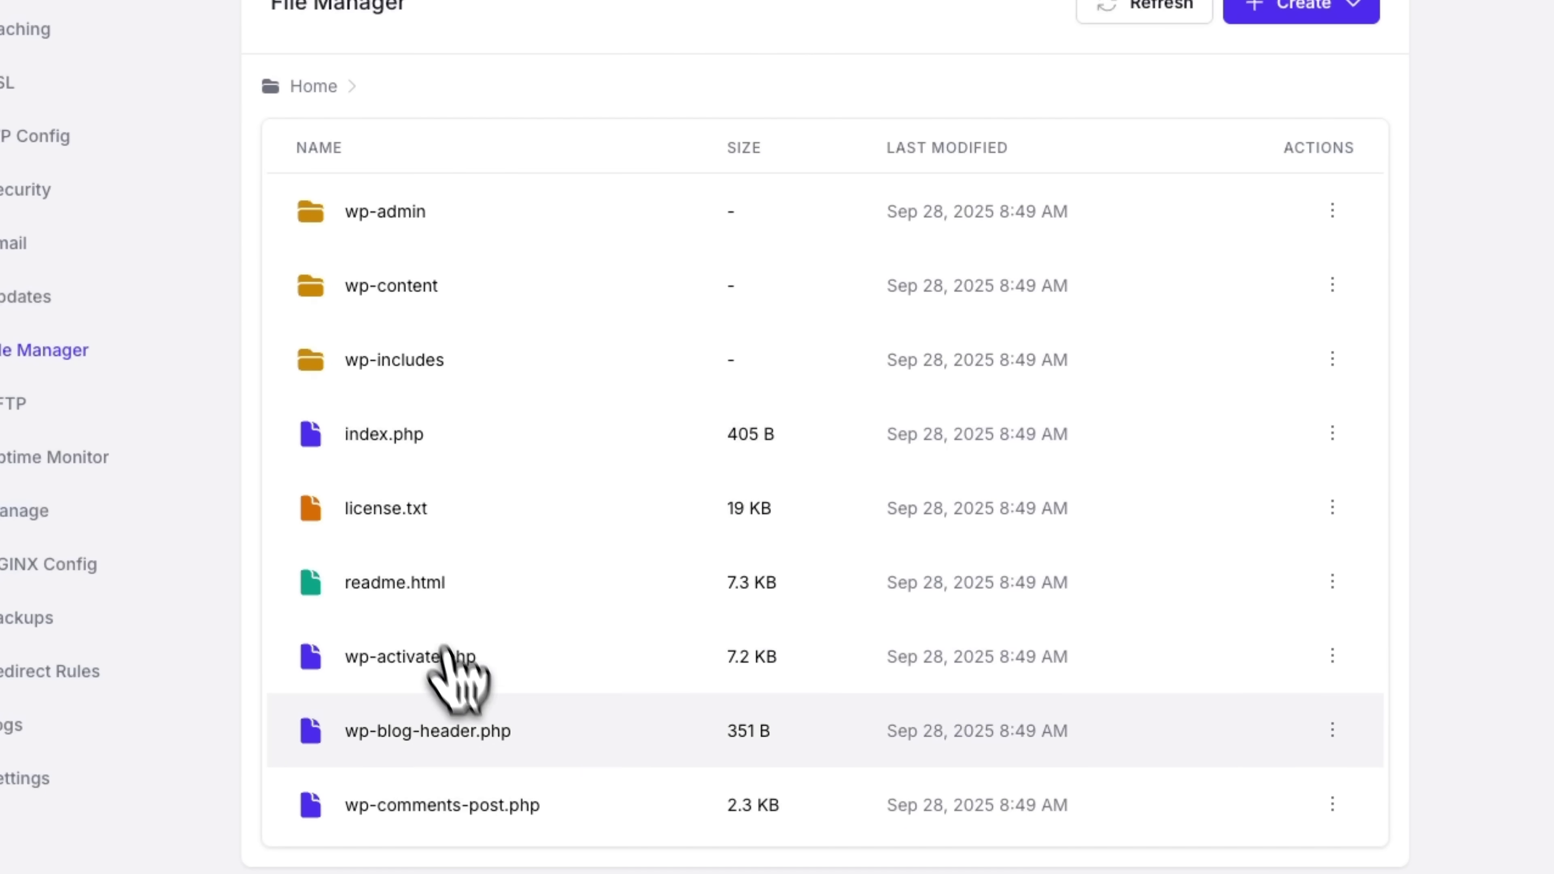
click(1341, 3)
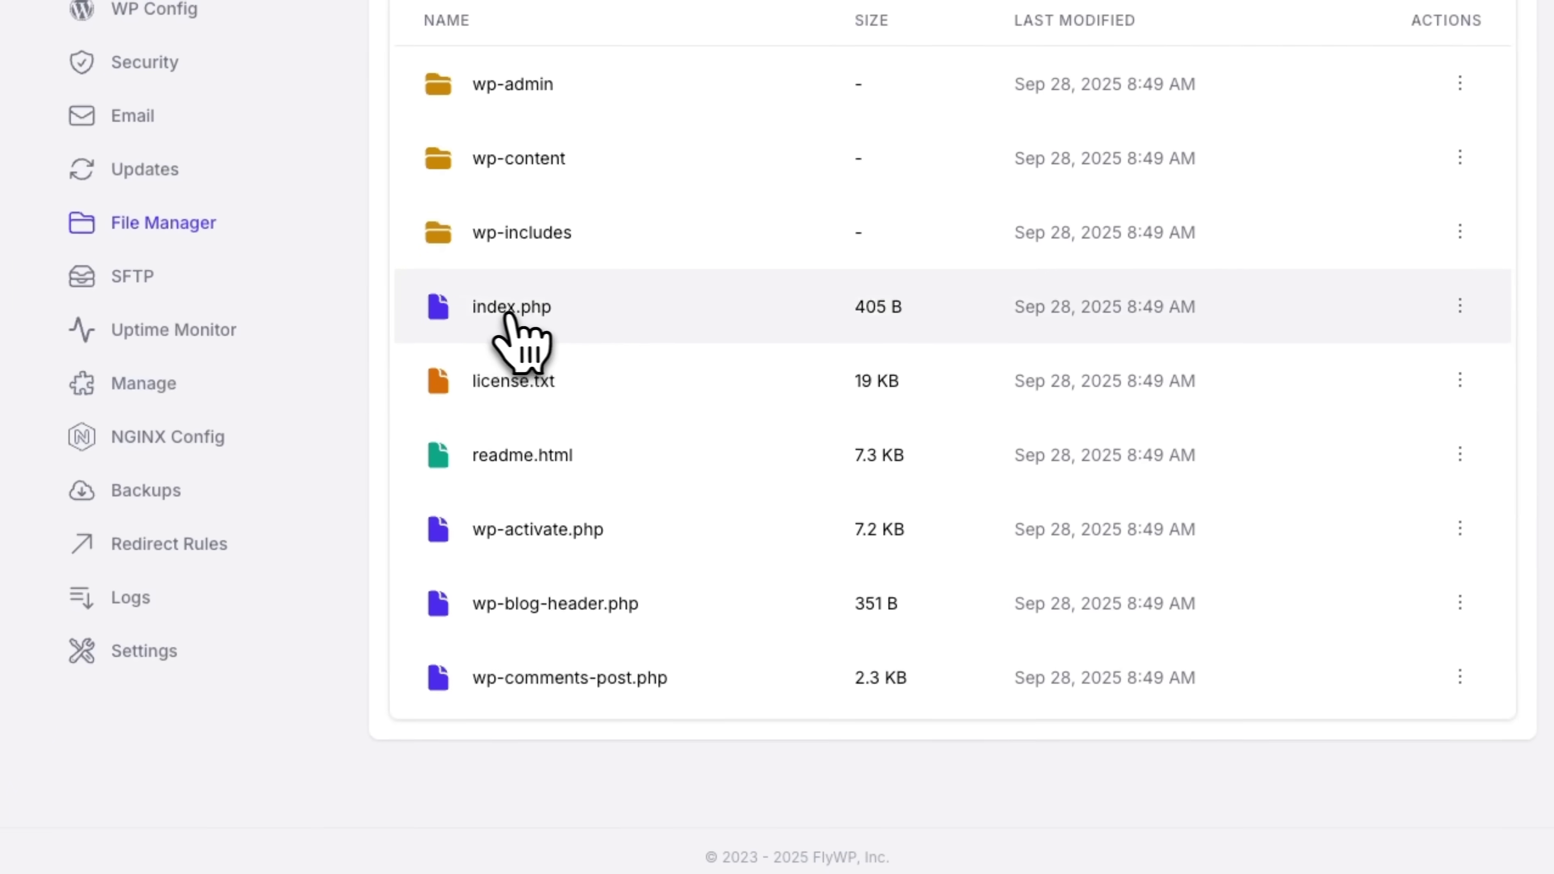
click(213, 728)
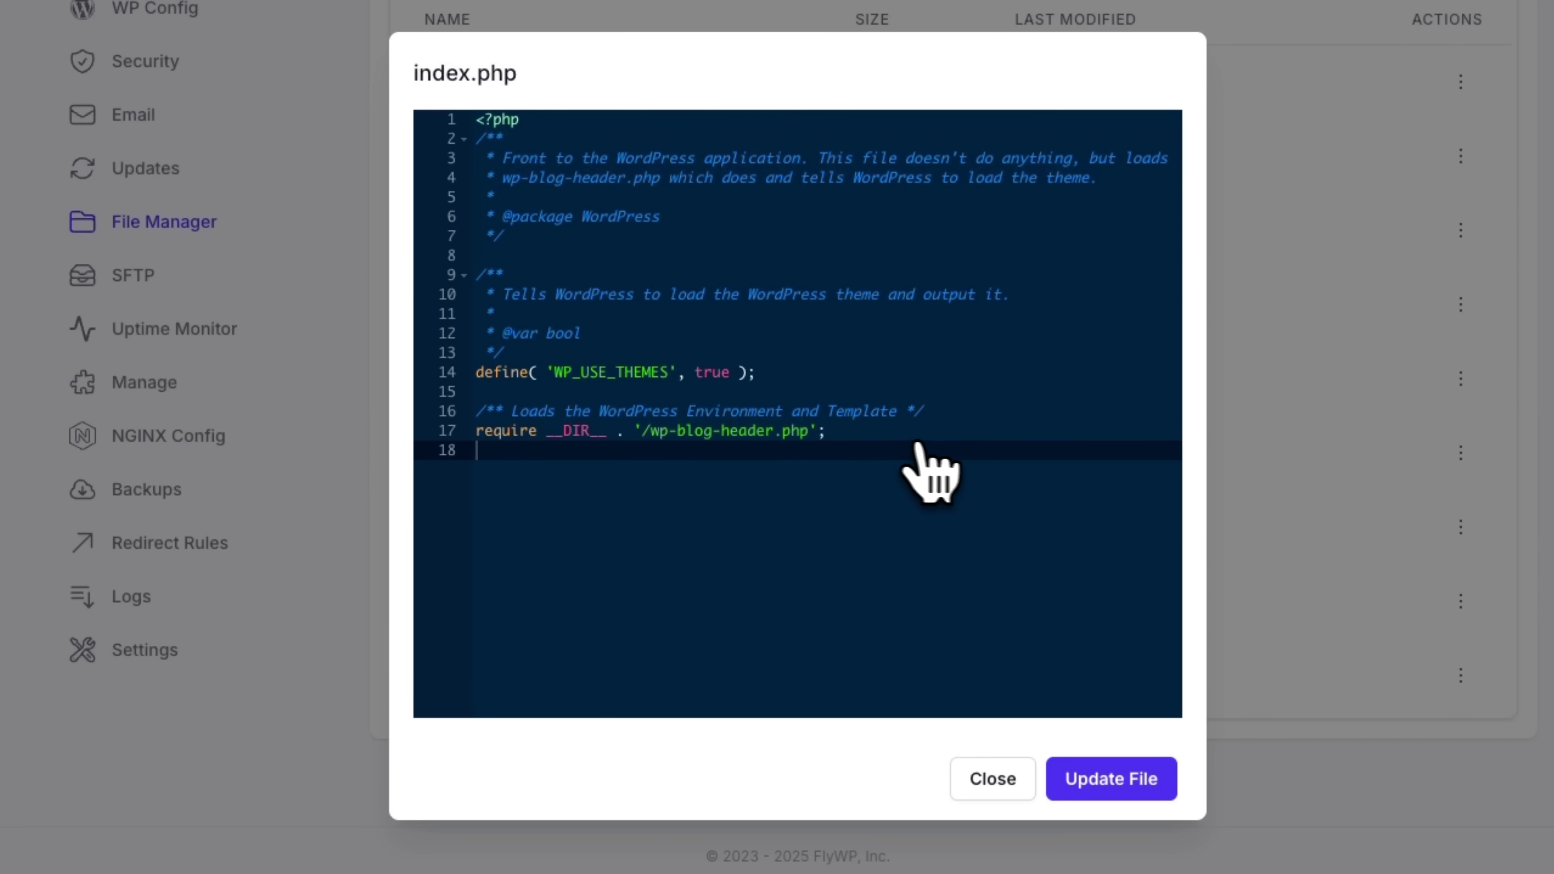
click(1016, 784)
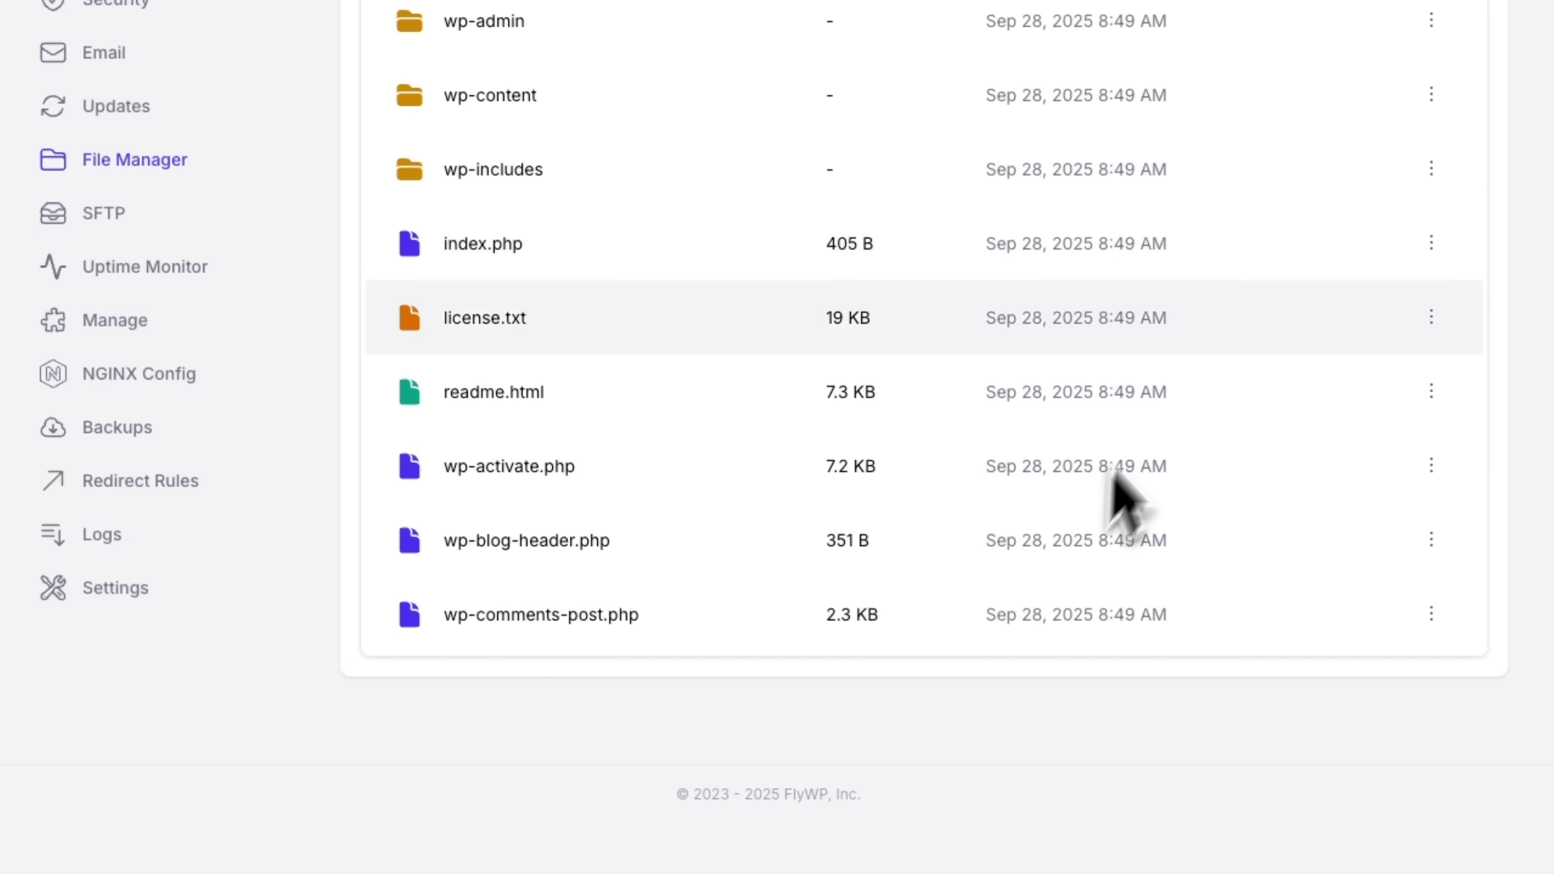
- Check the Uptime Monitoring add-on price under Billing, then return to the uptime monitor page
click(122, 270)
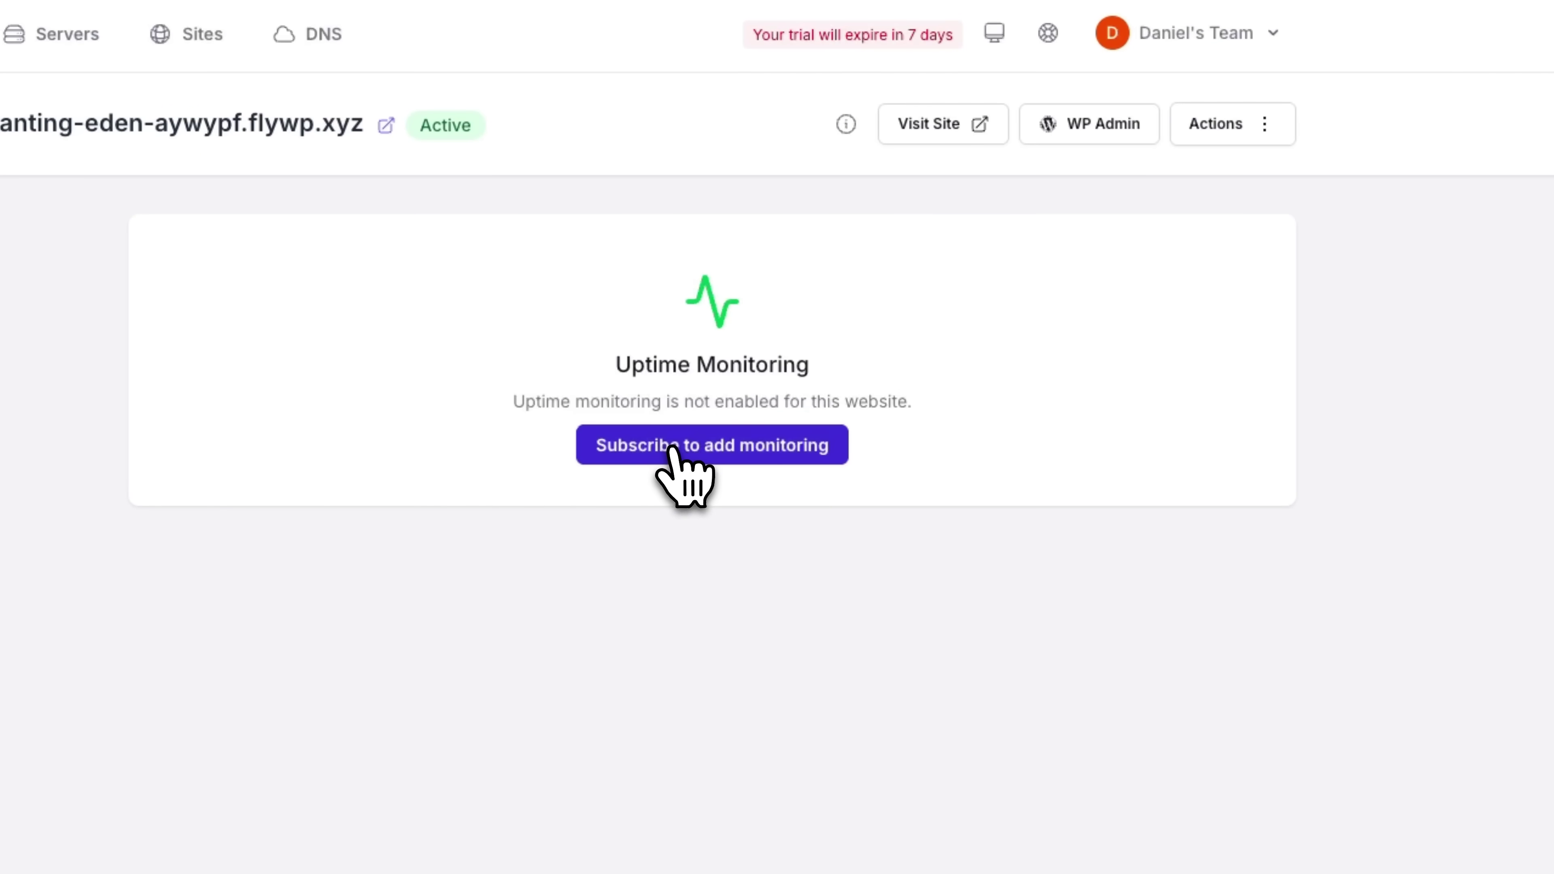
click(673, 450)
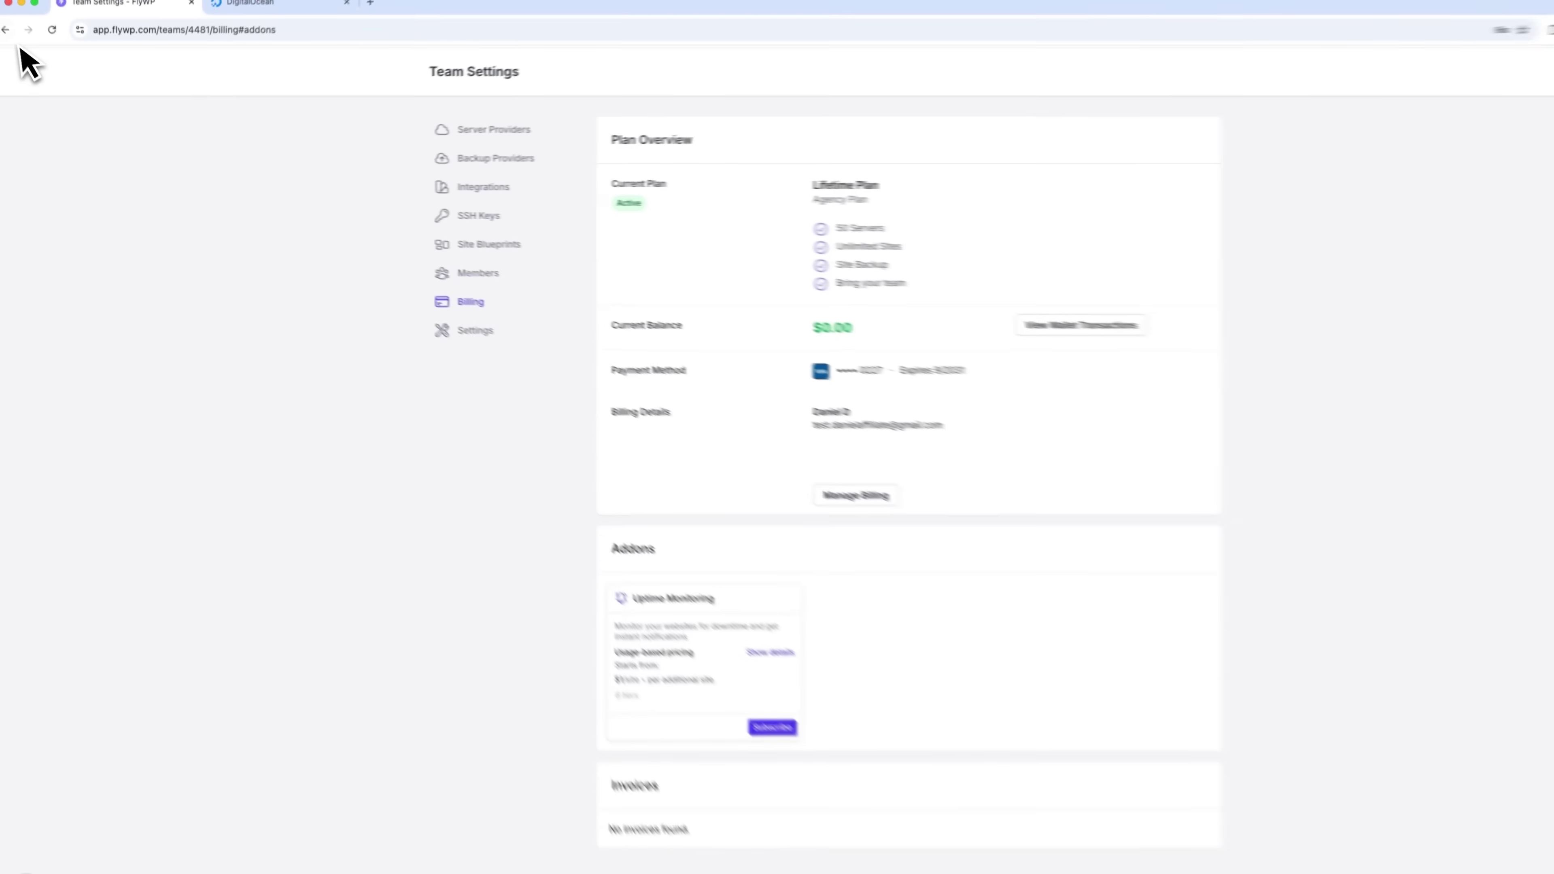
click(13, 39)
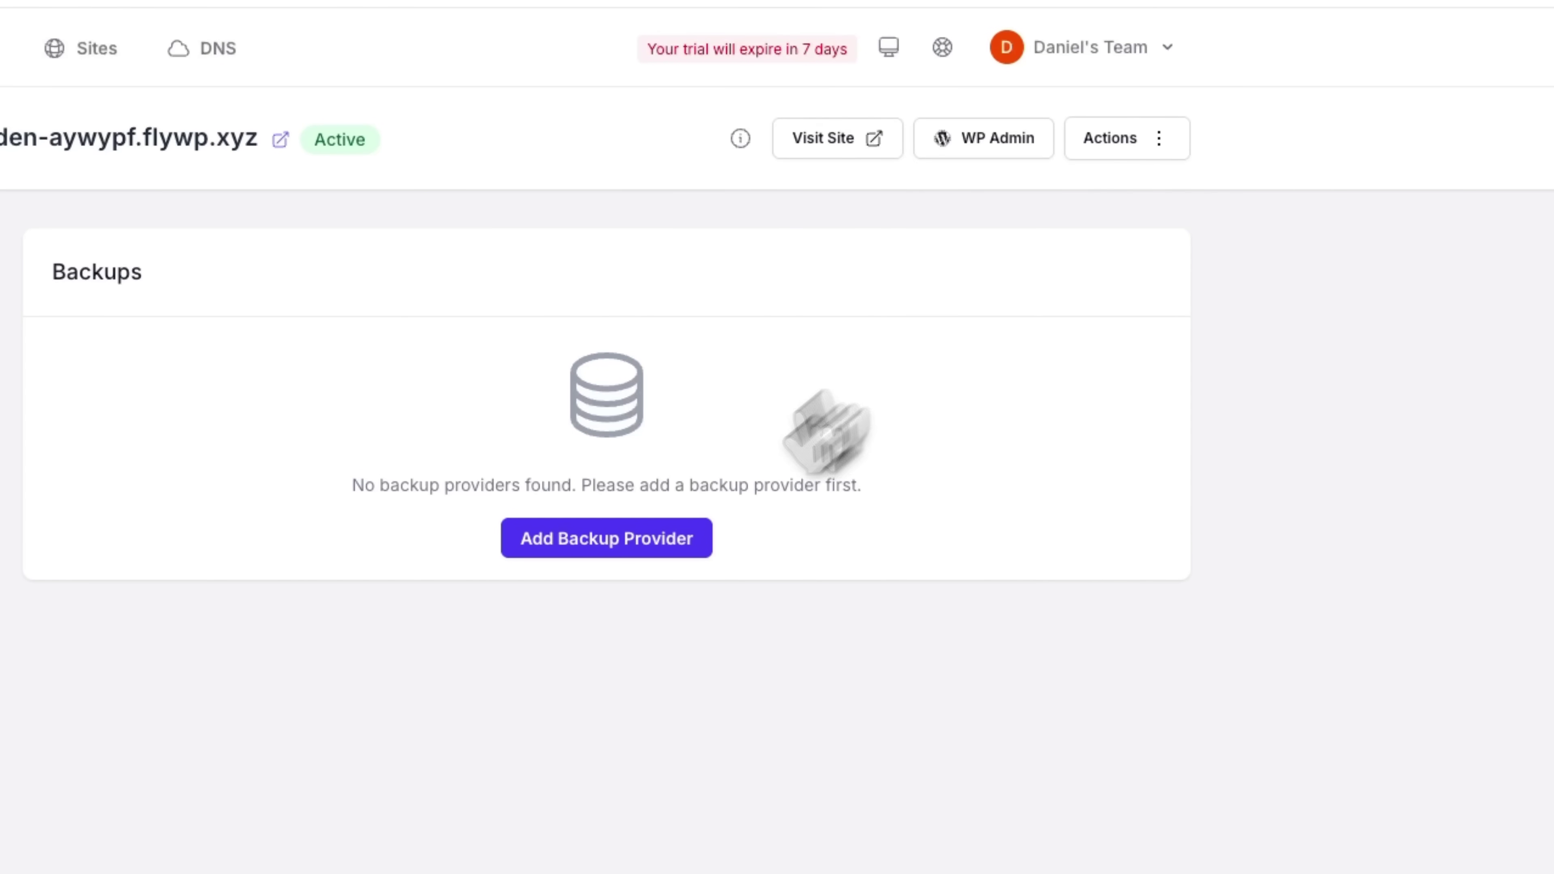
- Begin adding a new backup provider, cancel the dialog, and go to the site's Settings
click(634, 548)
click(1047, 276)
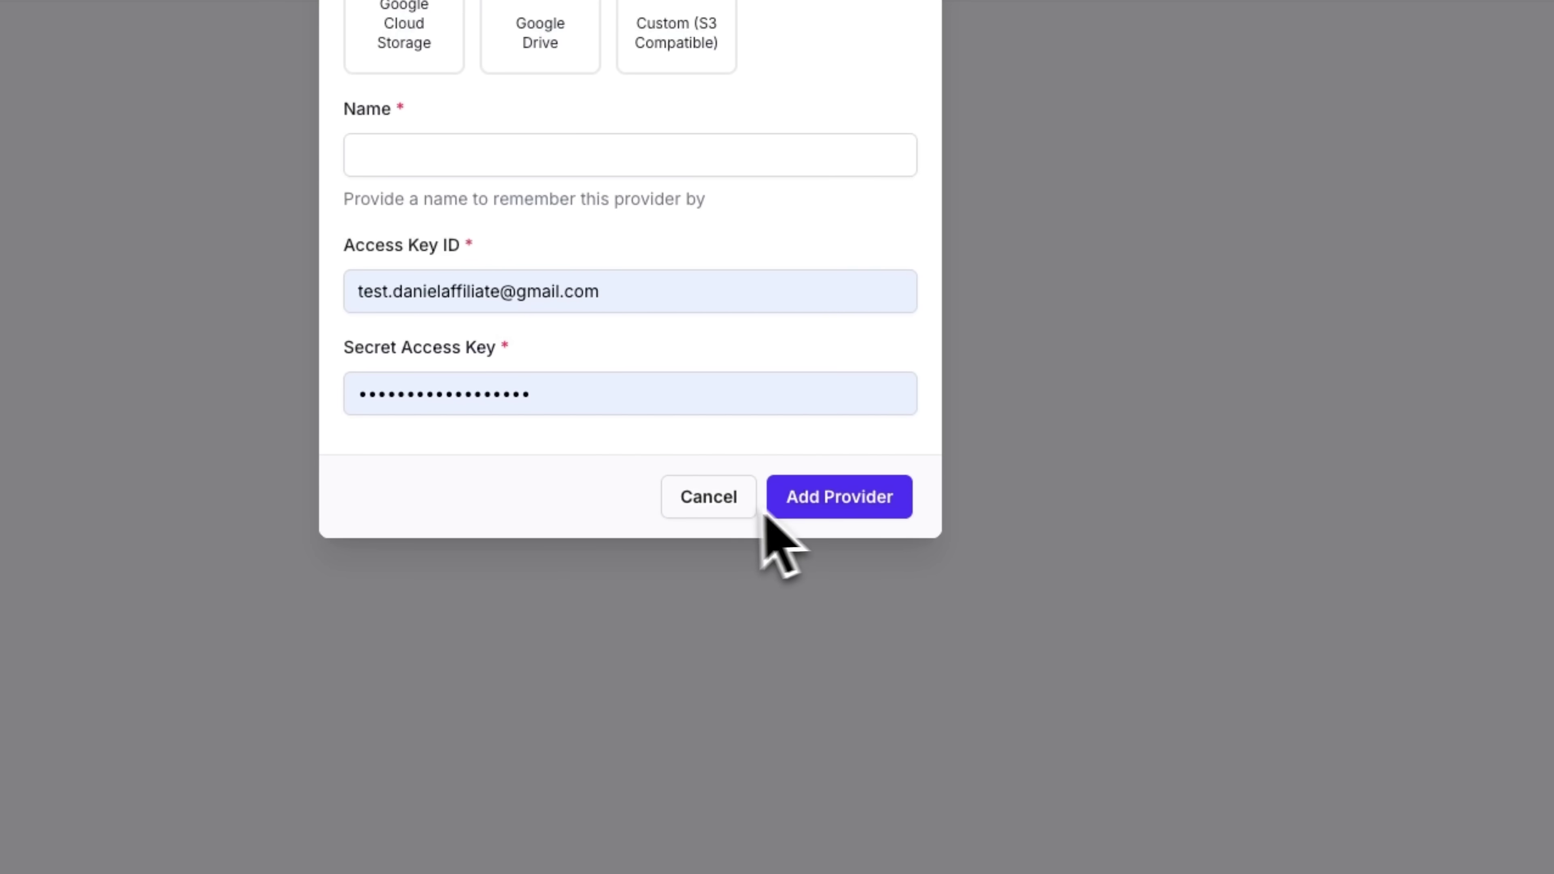
click(721, 509)
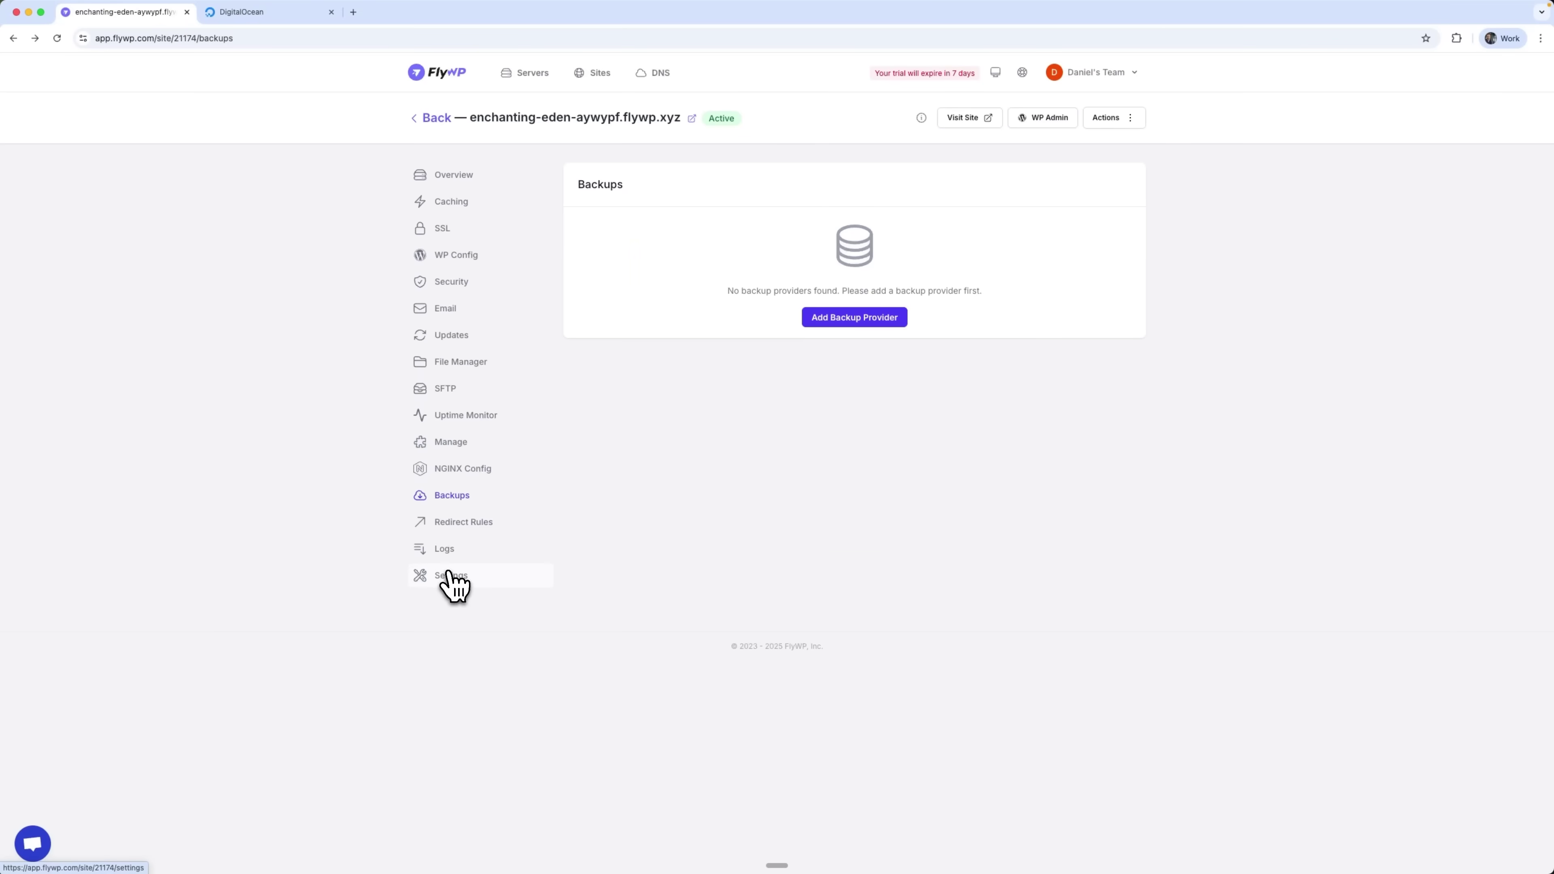
click(451, 579)
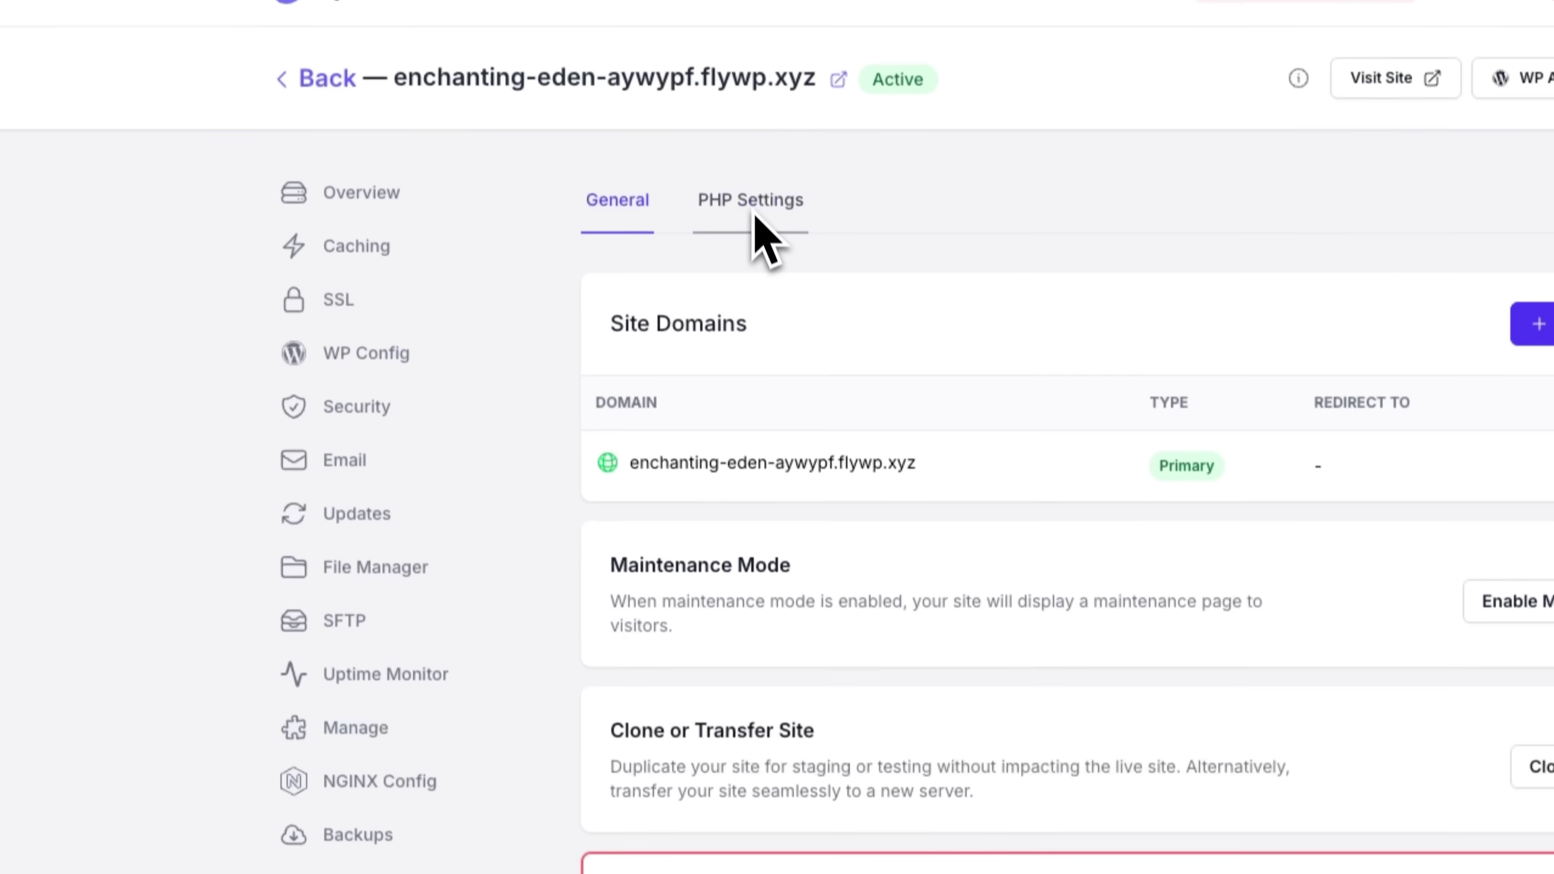
- Review the PHP Settings tab, then scroll through the site's Overview and Caching pages
click(752, 215)
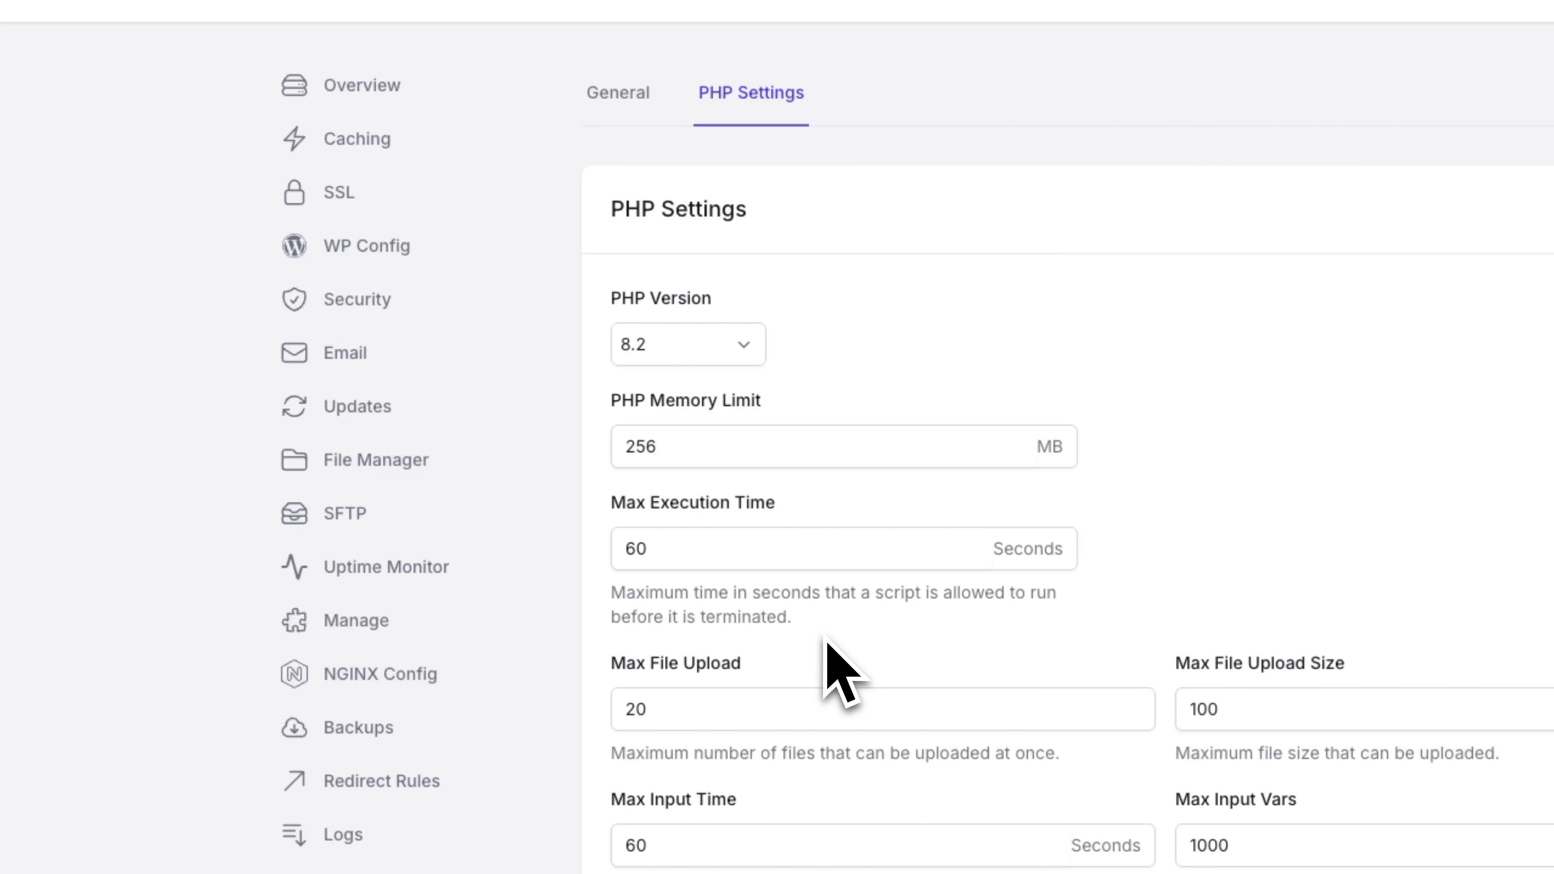
click(618, 92)
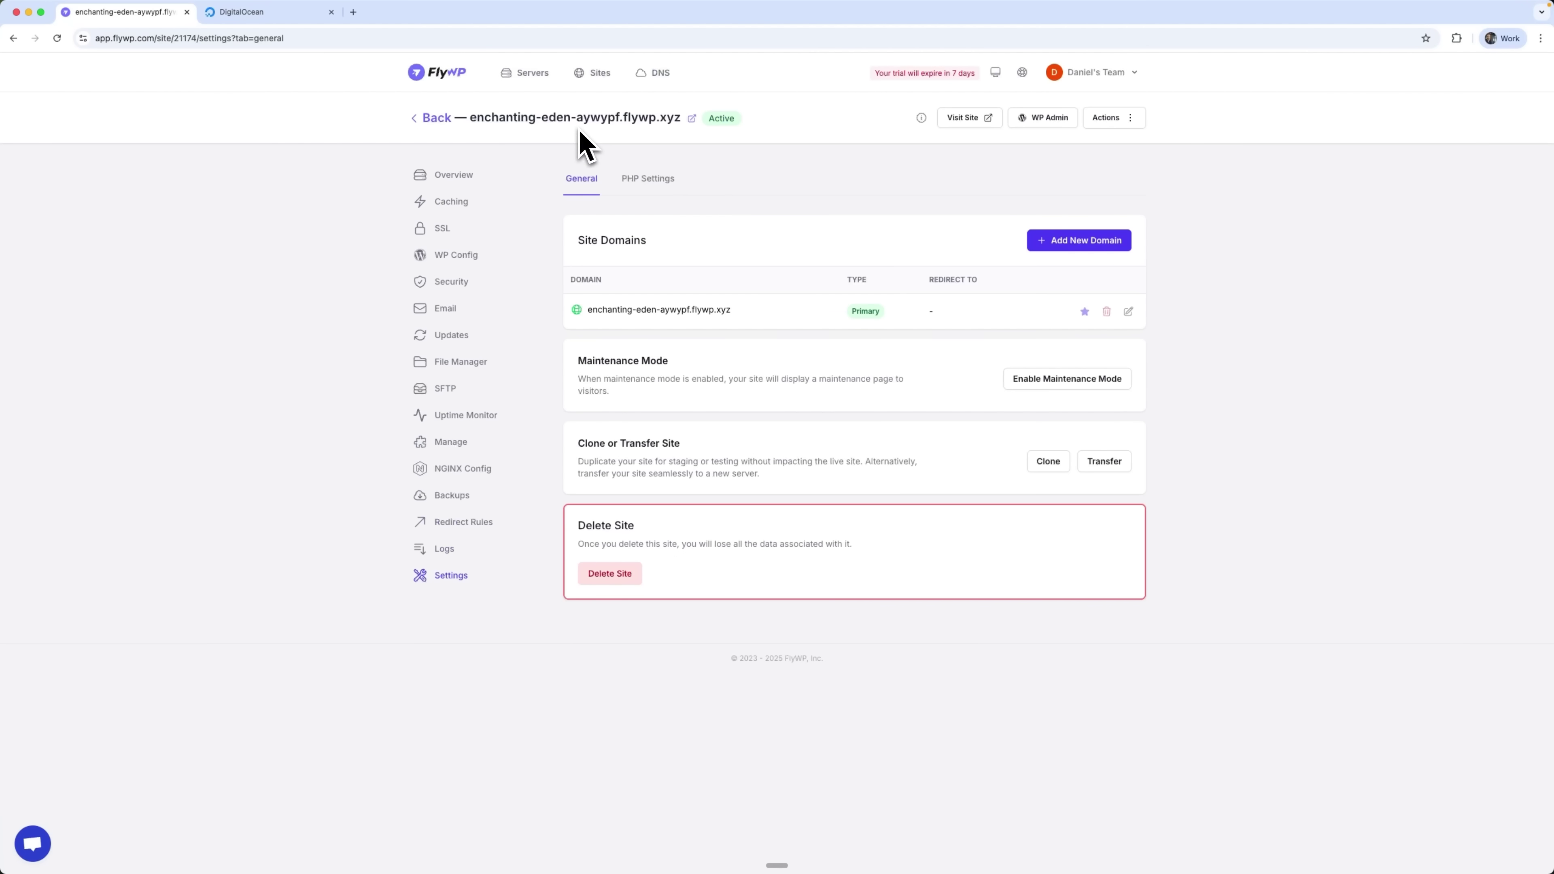
click(455, 177)
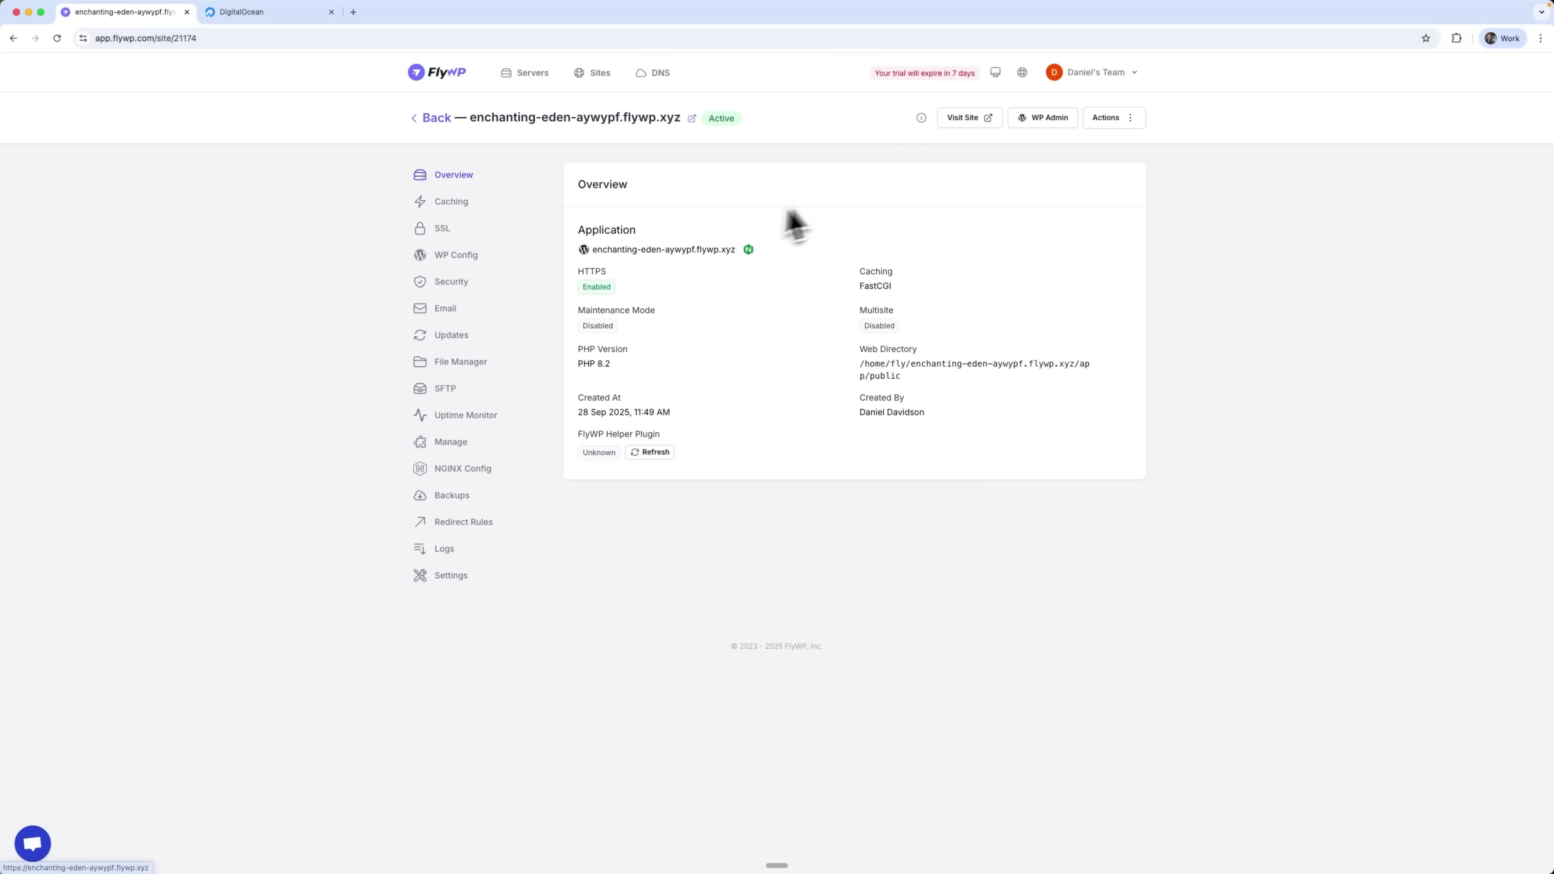
click(464, 211)
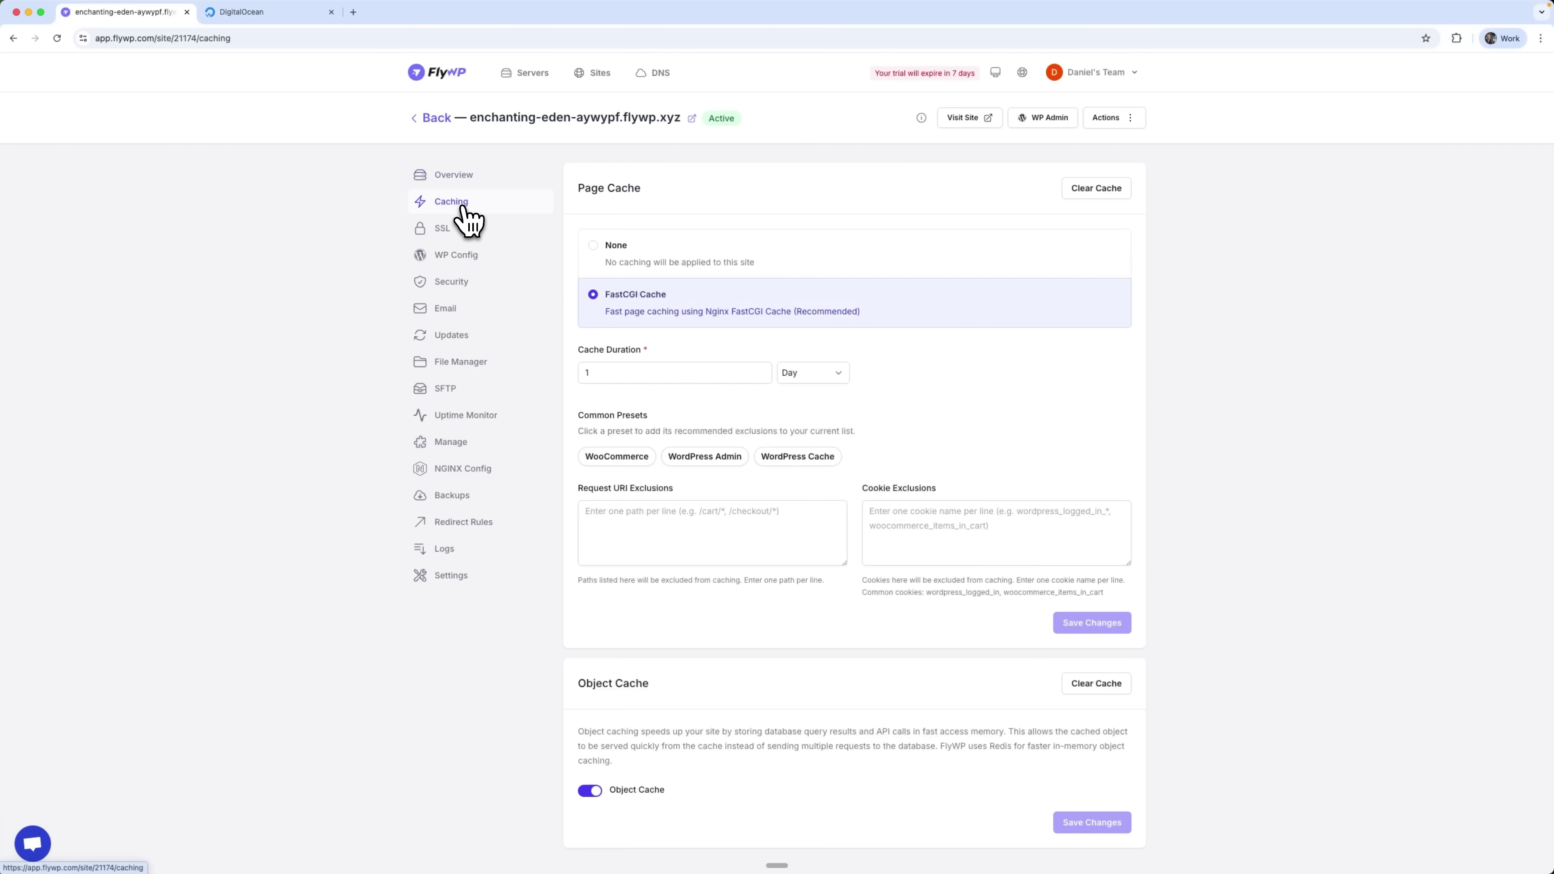
scroll(748, 371, down, 2)
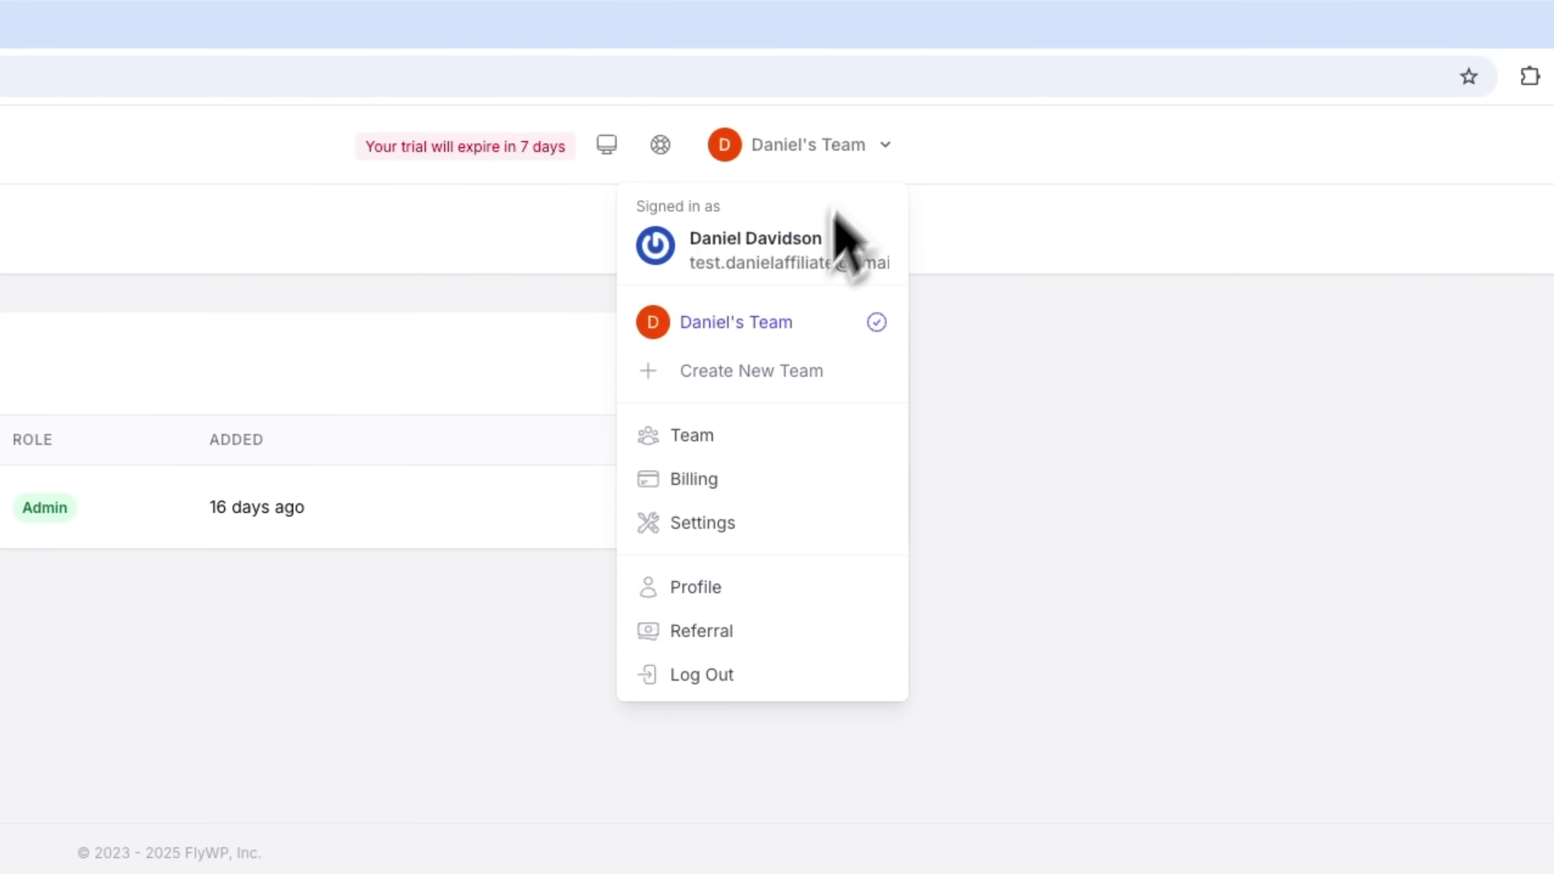
- Invite a member by e-mail with the Admin role, after comparing Server Admin and Site Admin
click(701, 445)
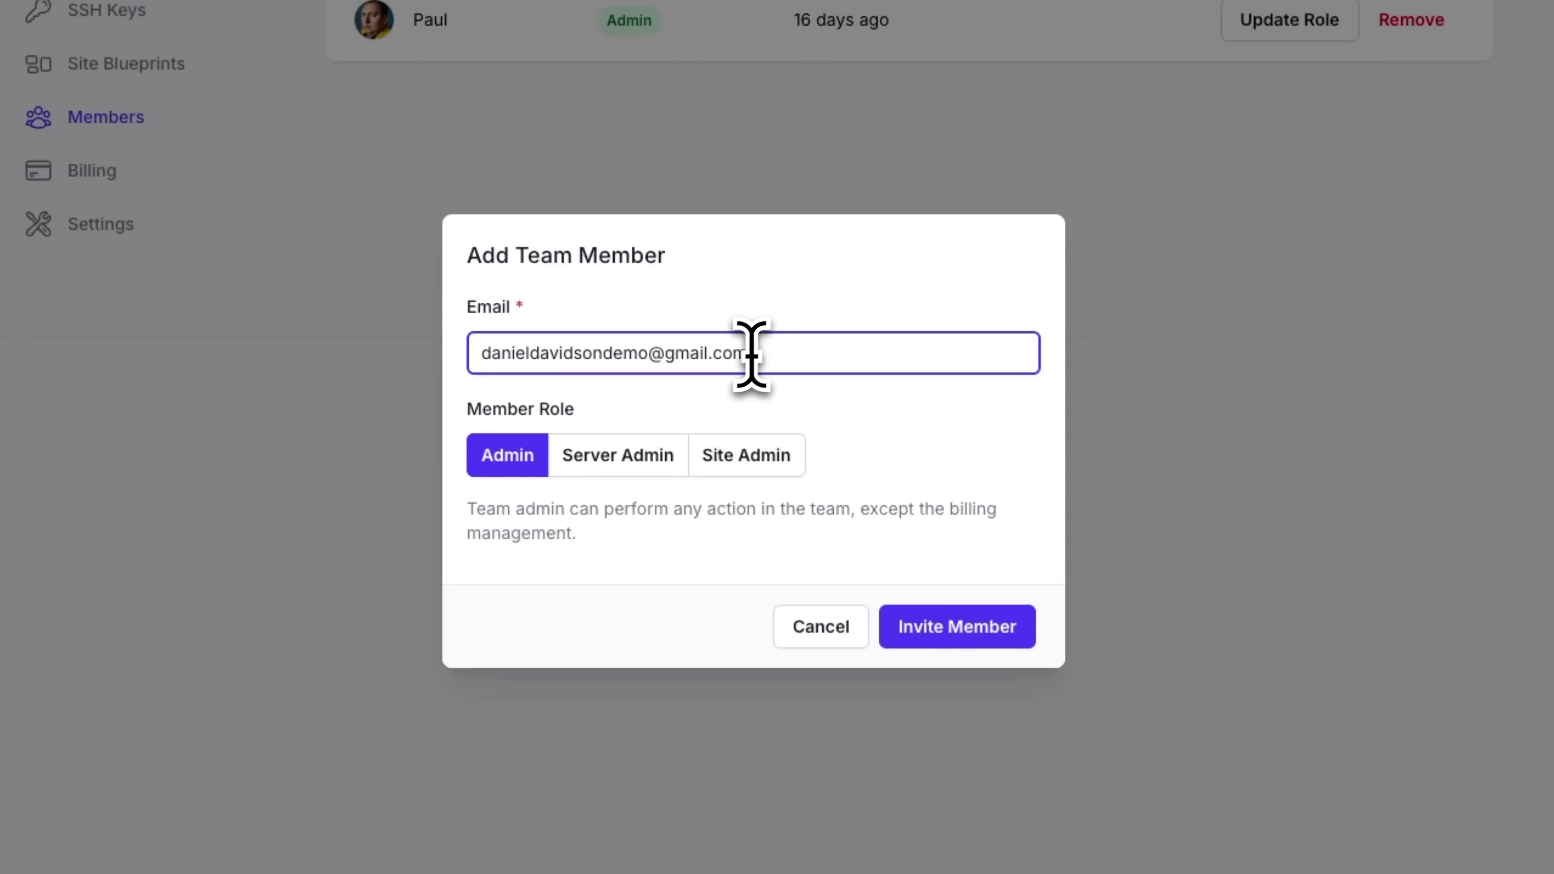
click(639, 460)
click(783, 435)
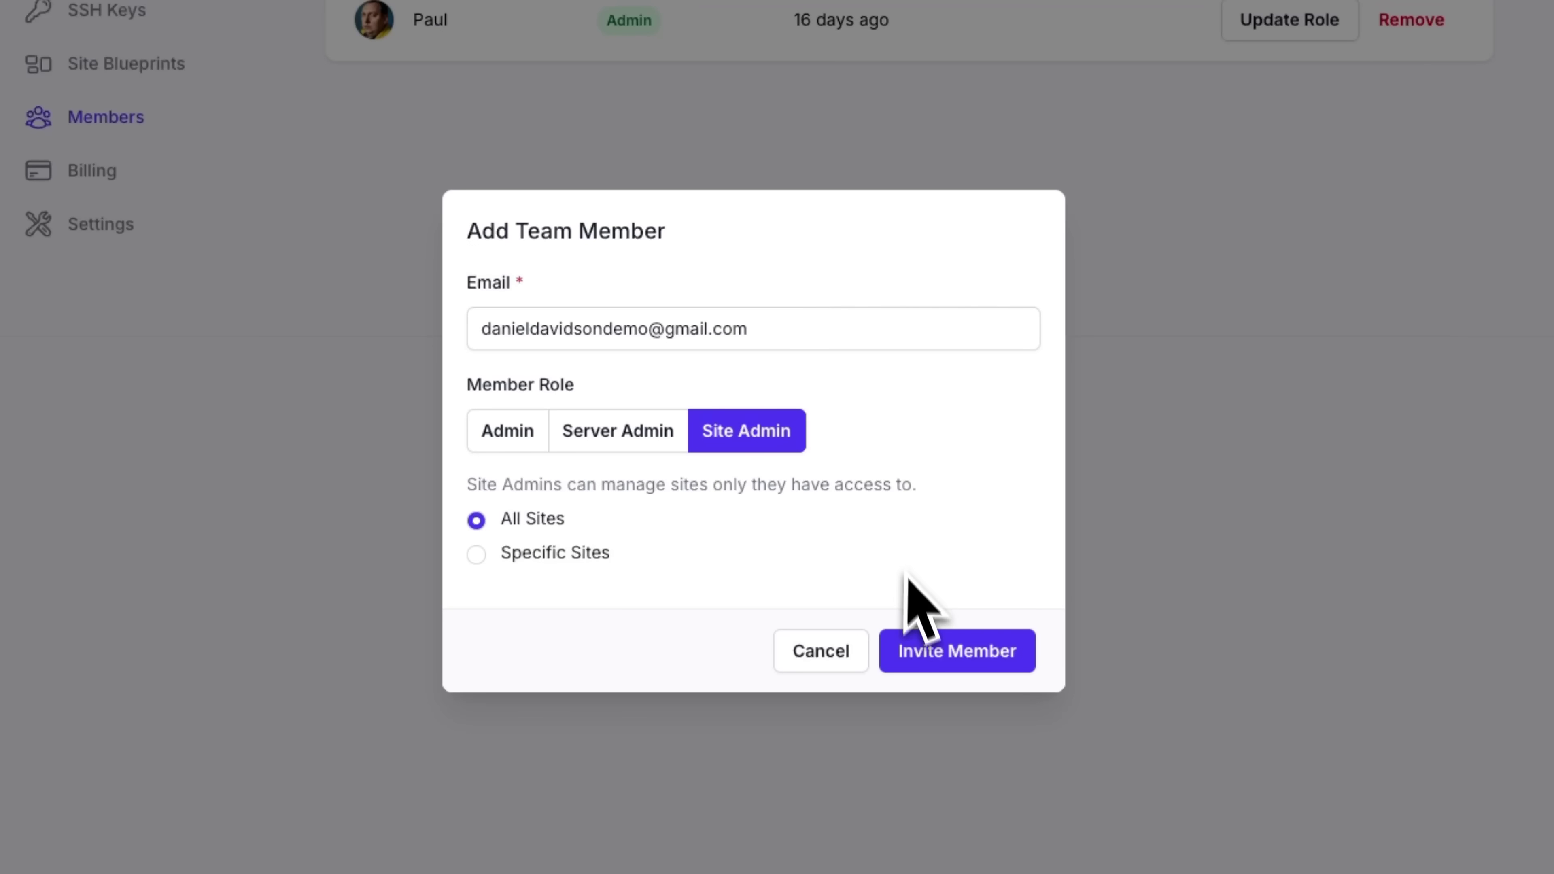
click(506, 433)
click(913, 641)
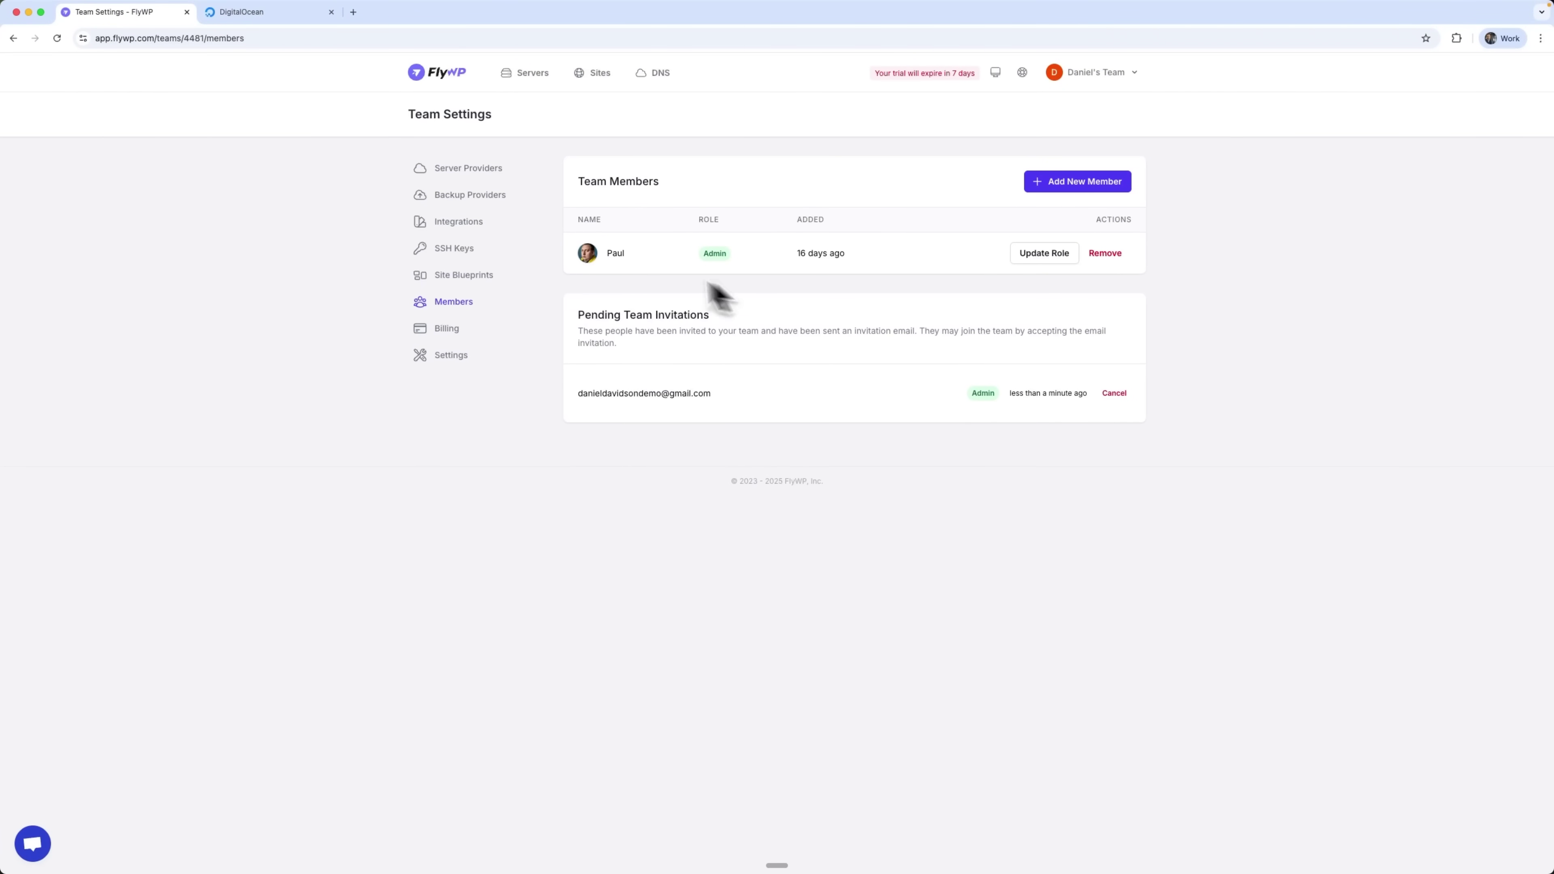
- Inspect the blueprint's five plugins, Hello Elementor theme and user, then cancel without saving
click(458, 271)
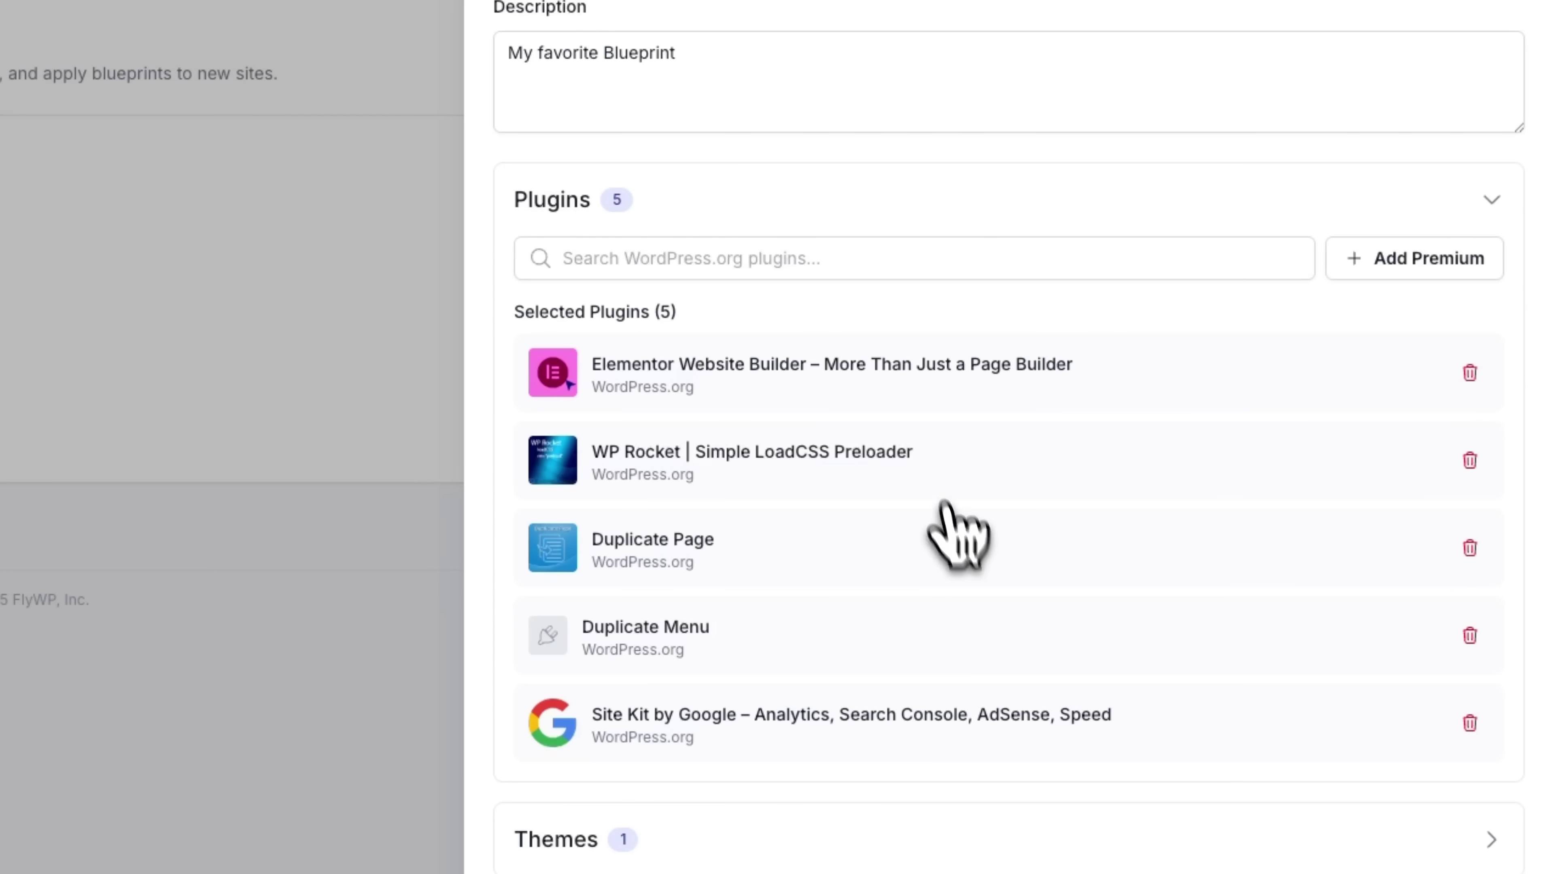
scroll(947, 508, down, 6)
click(771, 375)
click(710, 670)
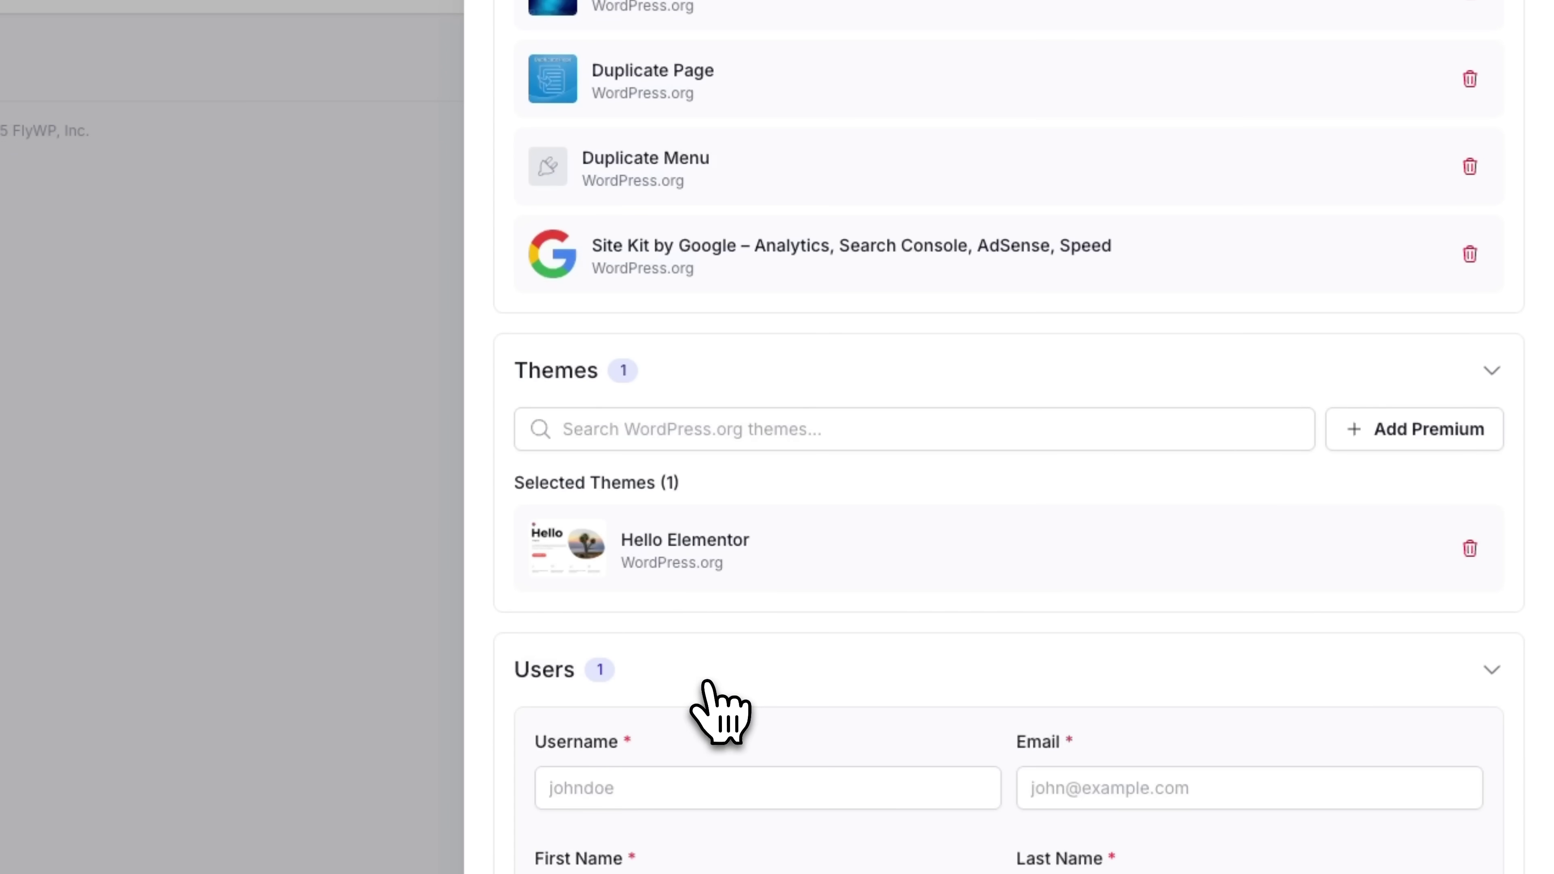
scroll(734, 691, down, 10)
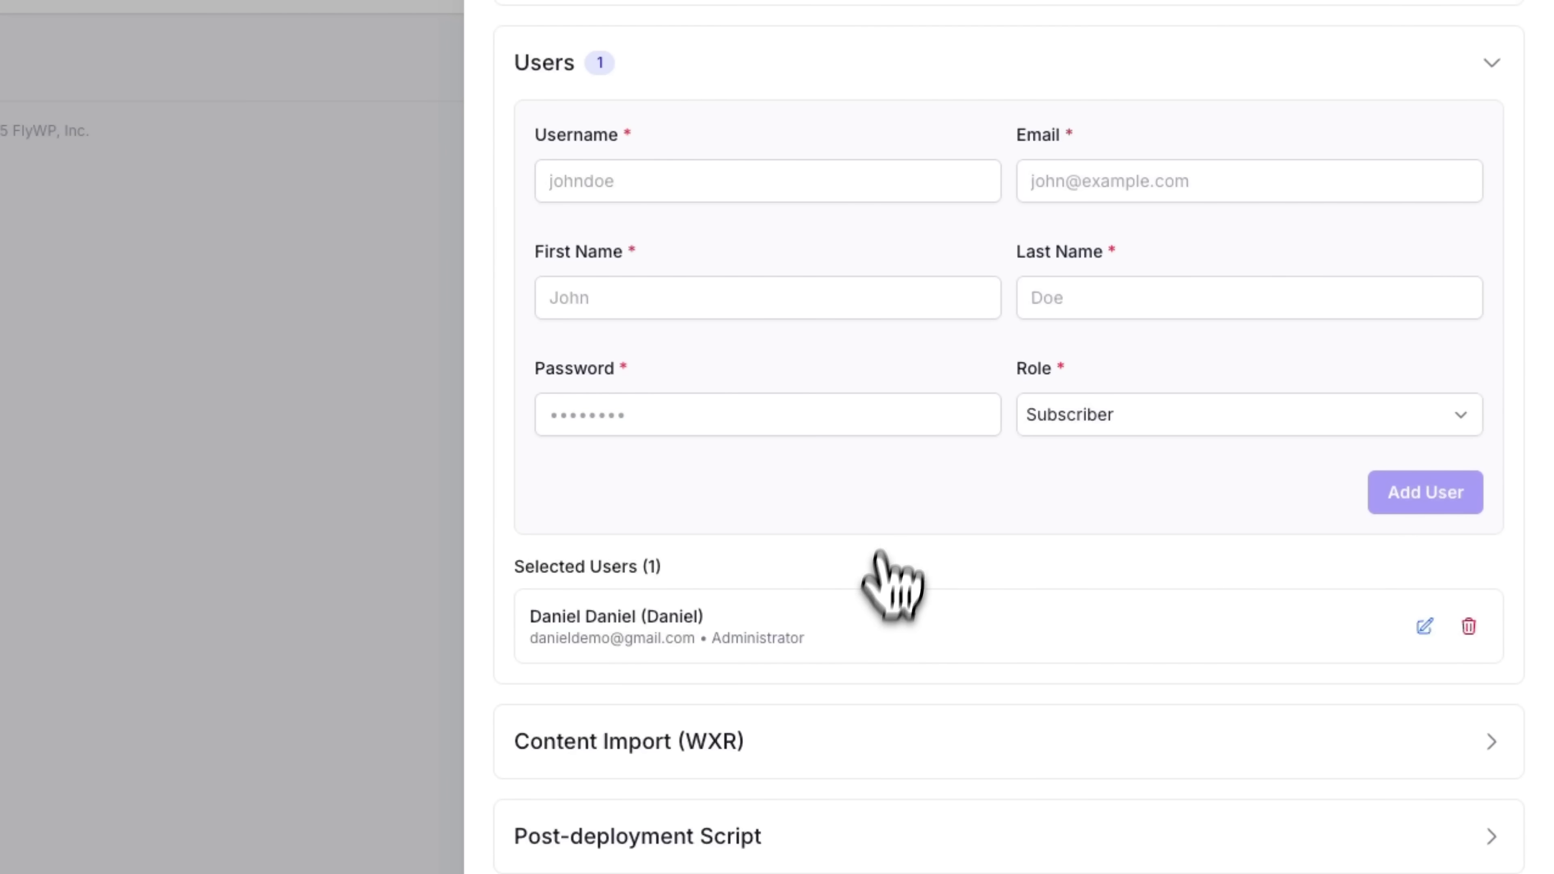
scroll(1001, 701, down, 2)
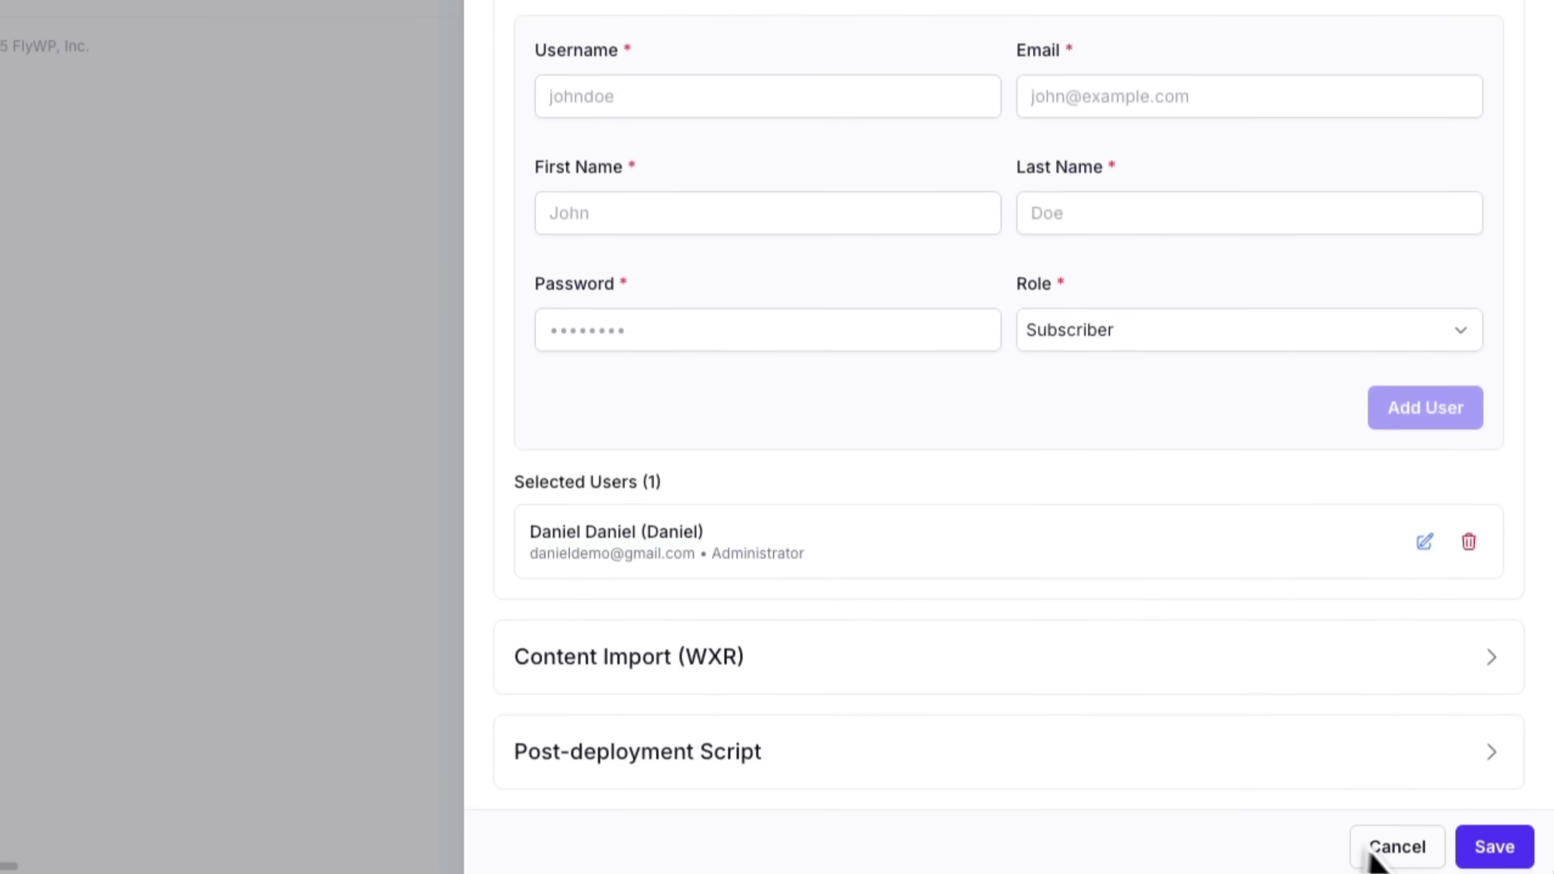
click(1377, 851)
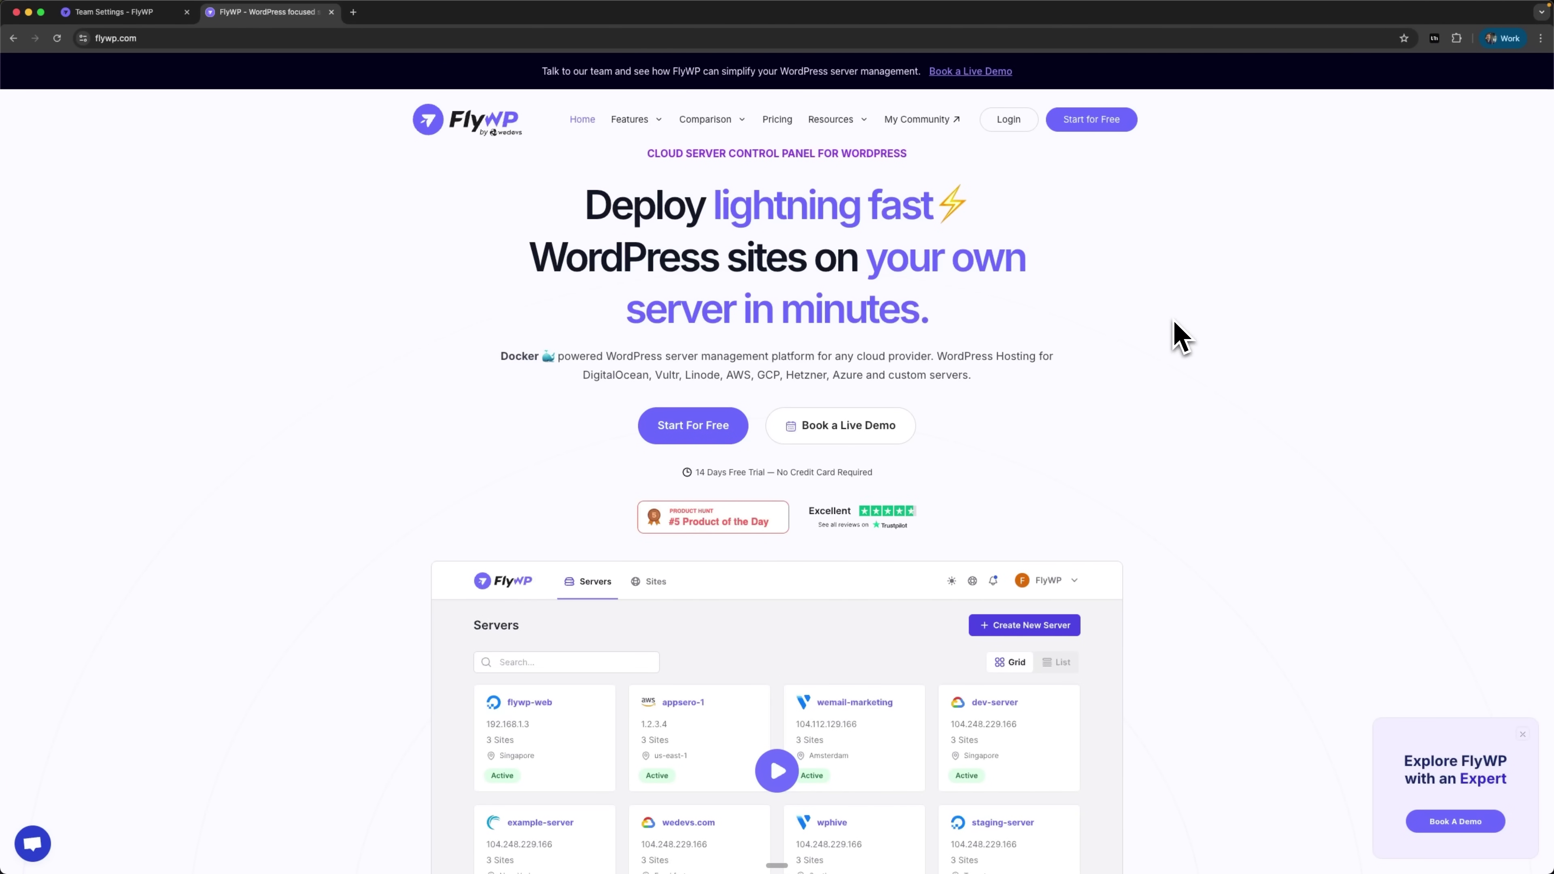
- Scroll to the flywp.com testimonials and back to the top, then open My Community
scroll(1120, 466, down, 8)
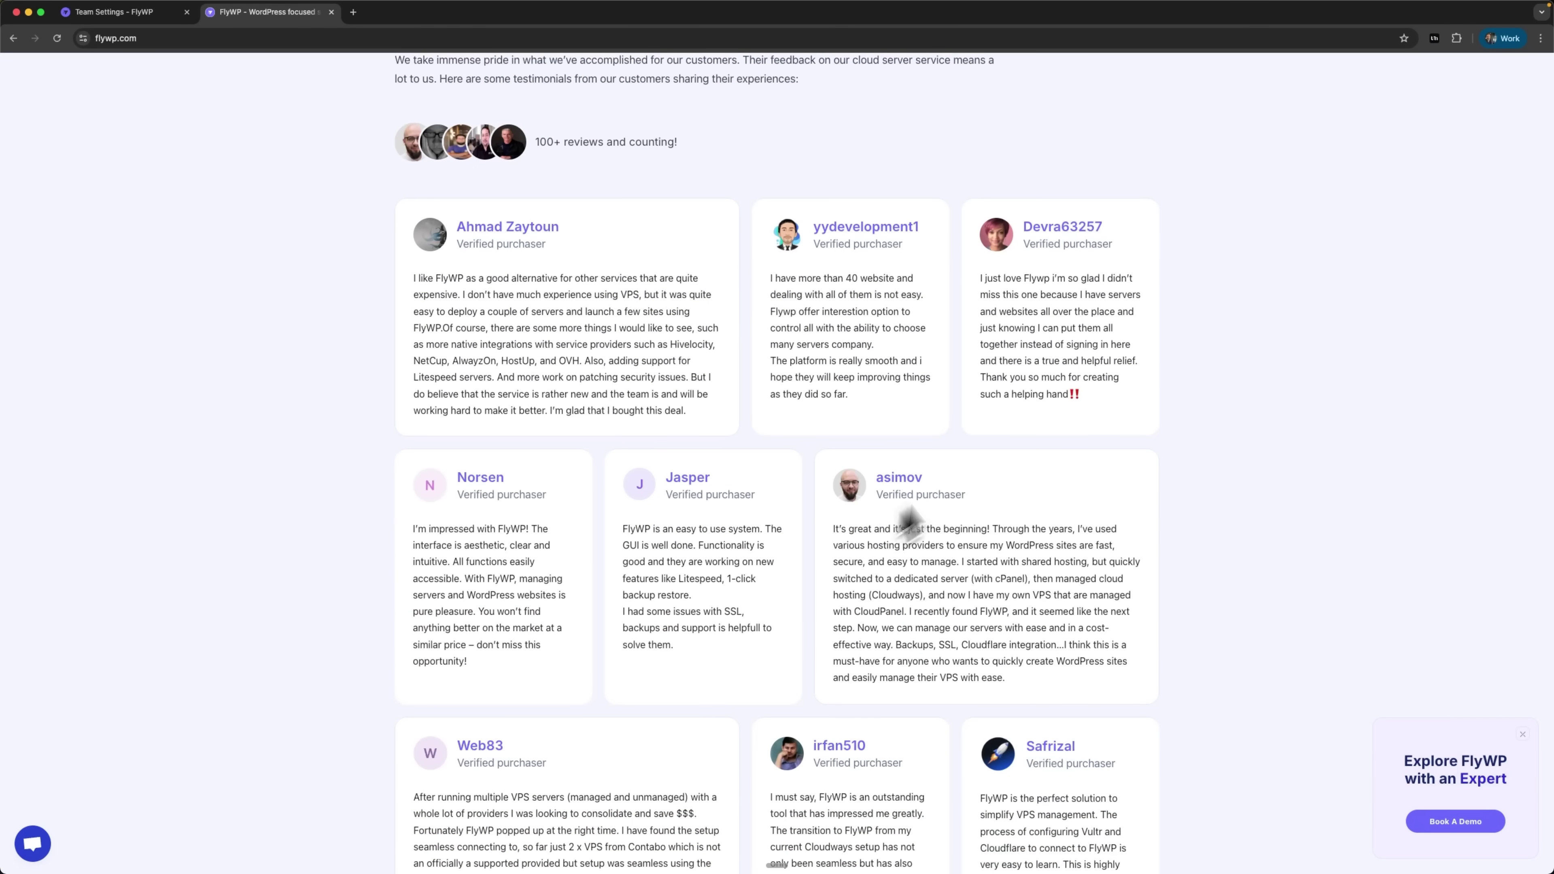
scroll(947, 529, down, 5)
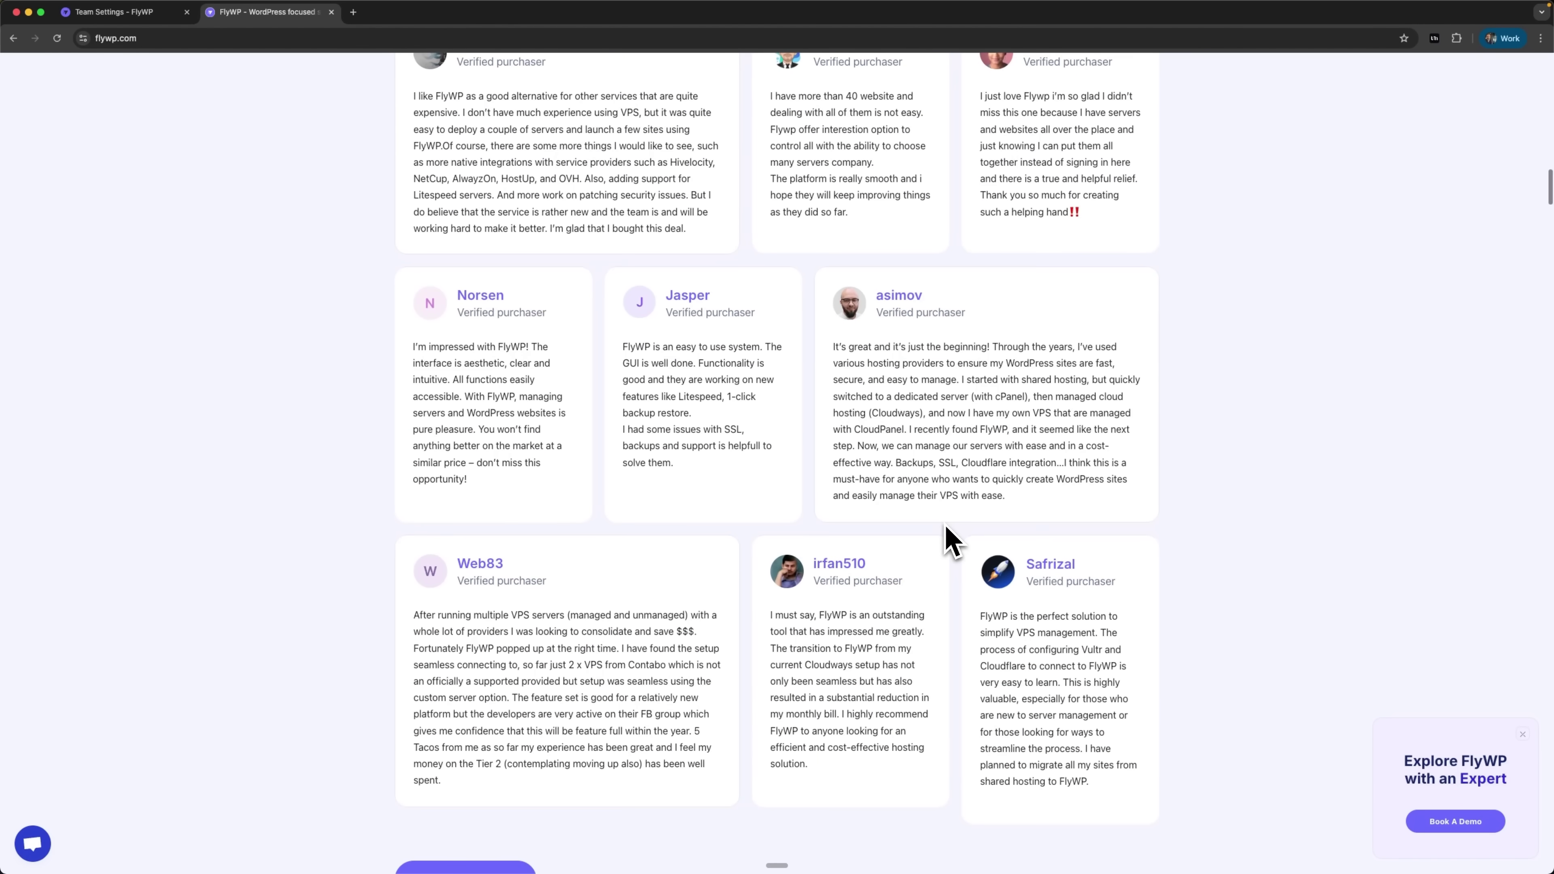
scroll(1166, 549, up, 15)
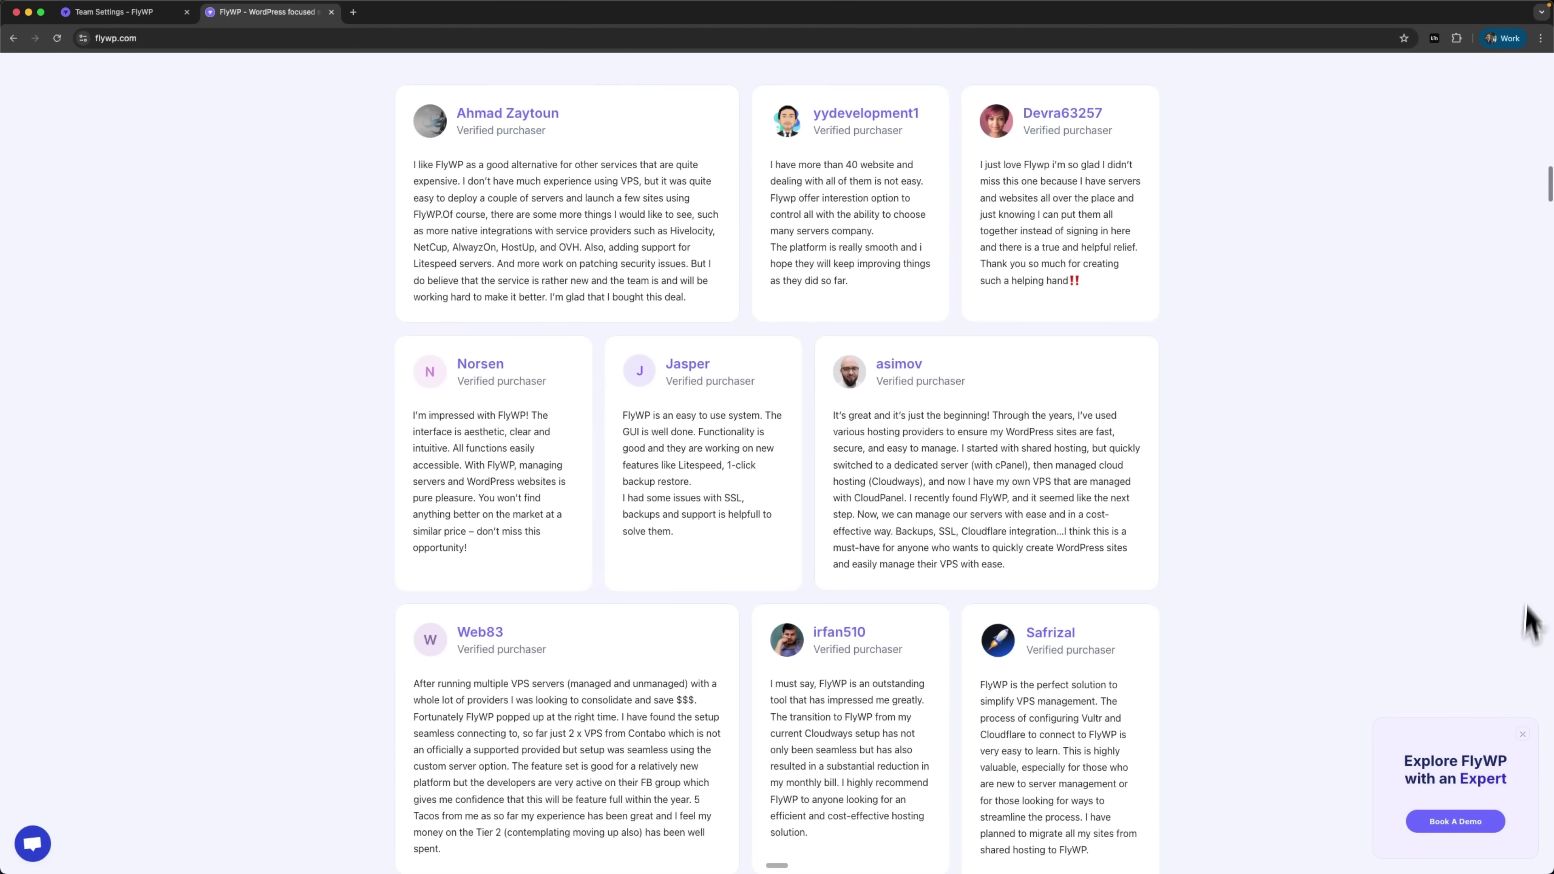
scroll(1381, 470, up, 3)
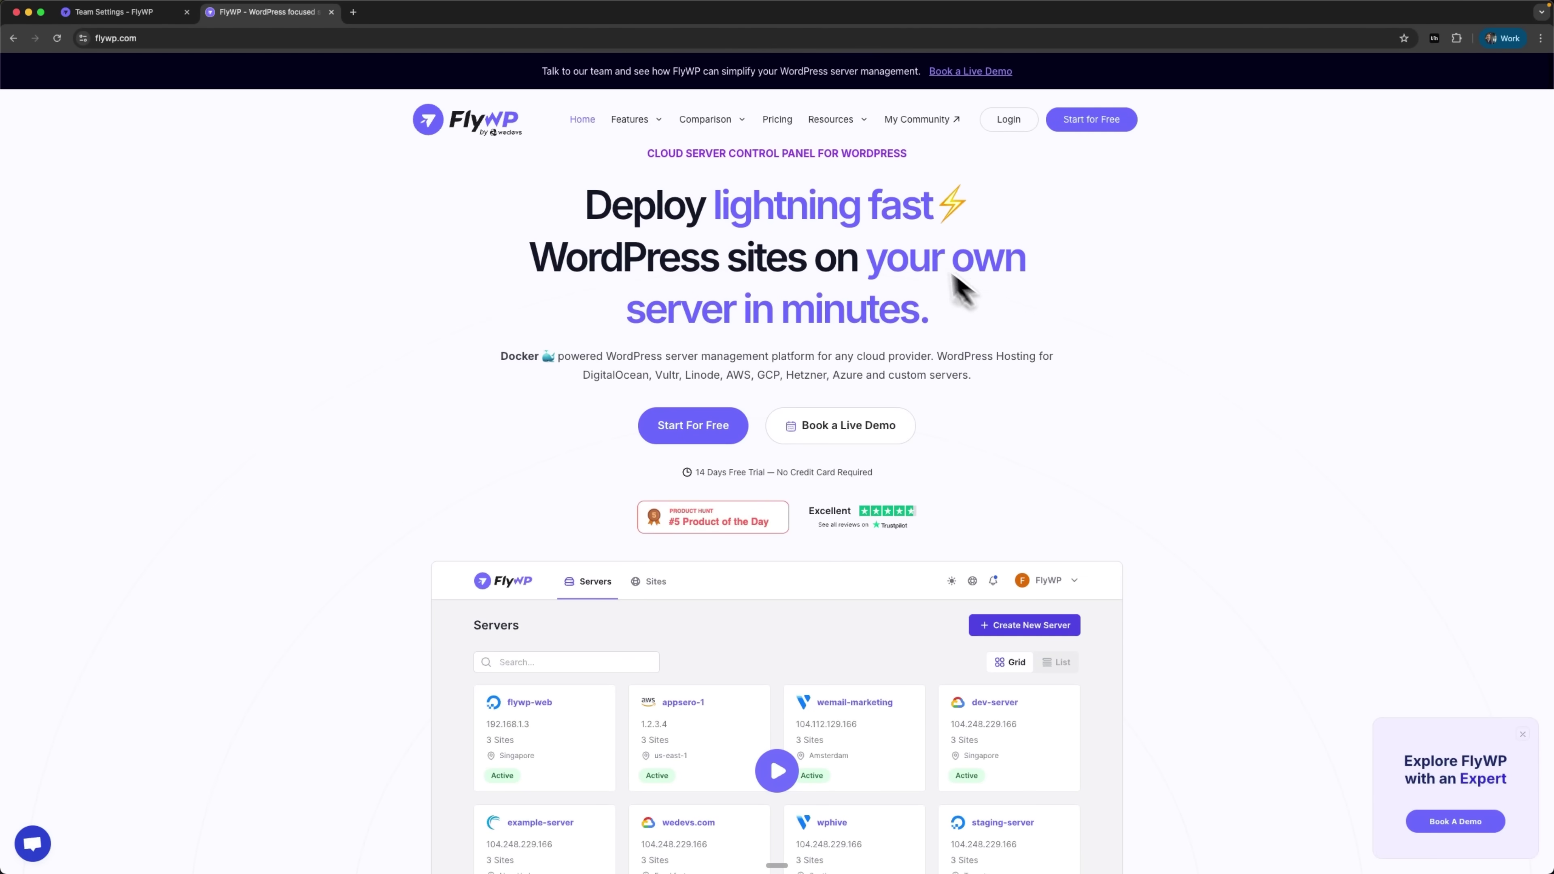
click(924, 119)
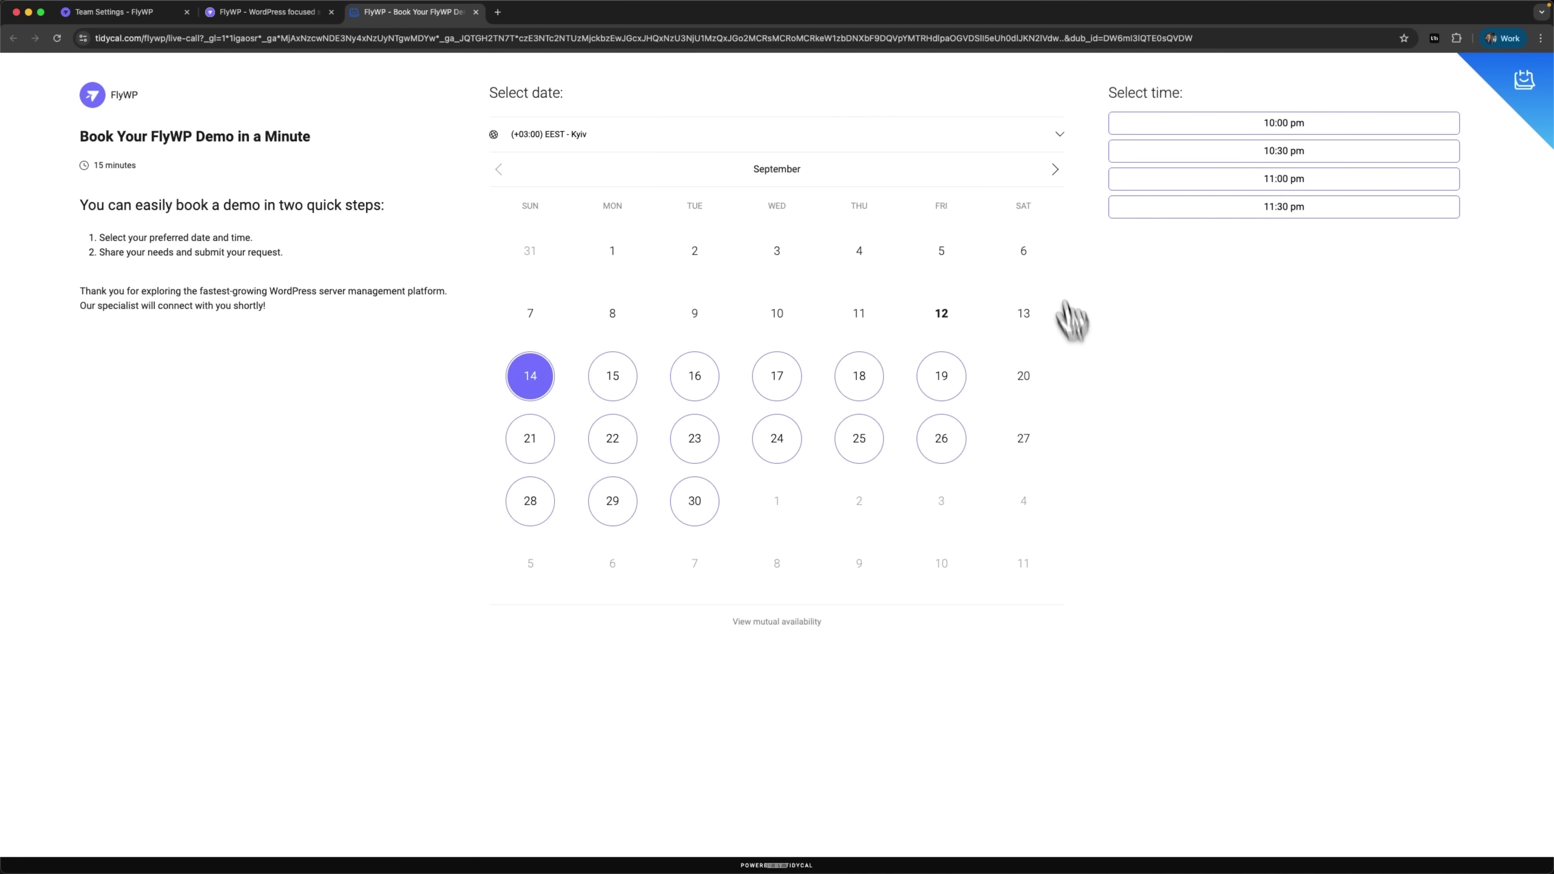
- Pick the 10:30 pm slot on September 14 for the FlyWP demo
click(1290, 152)
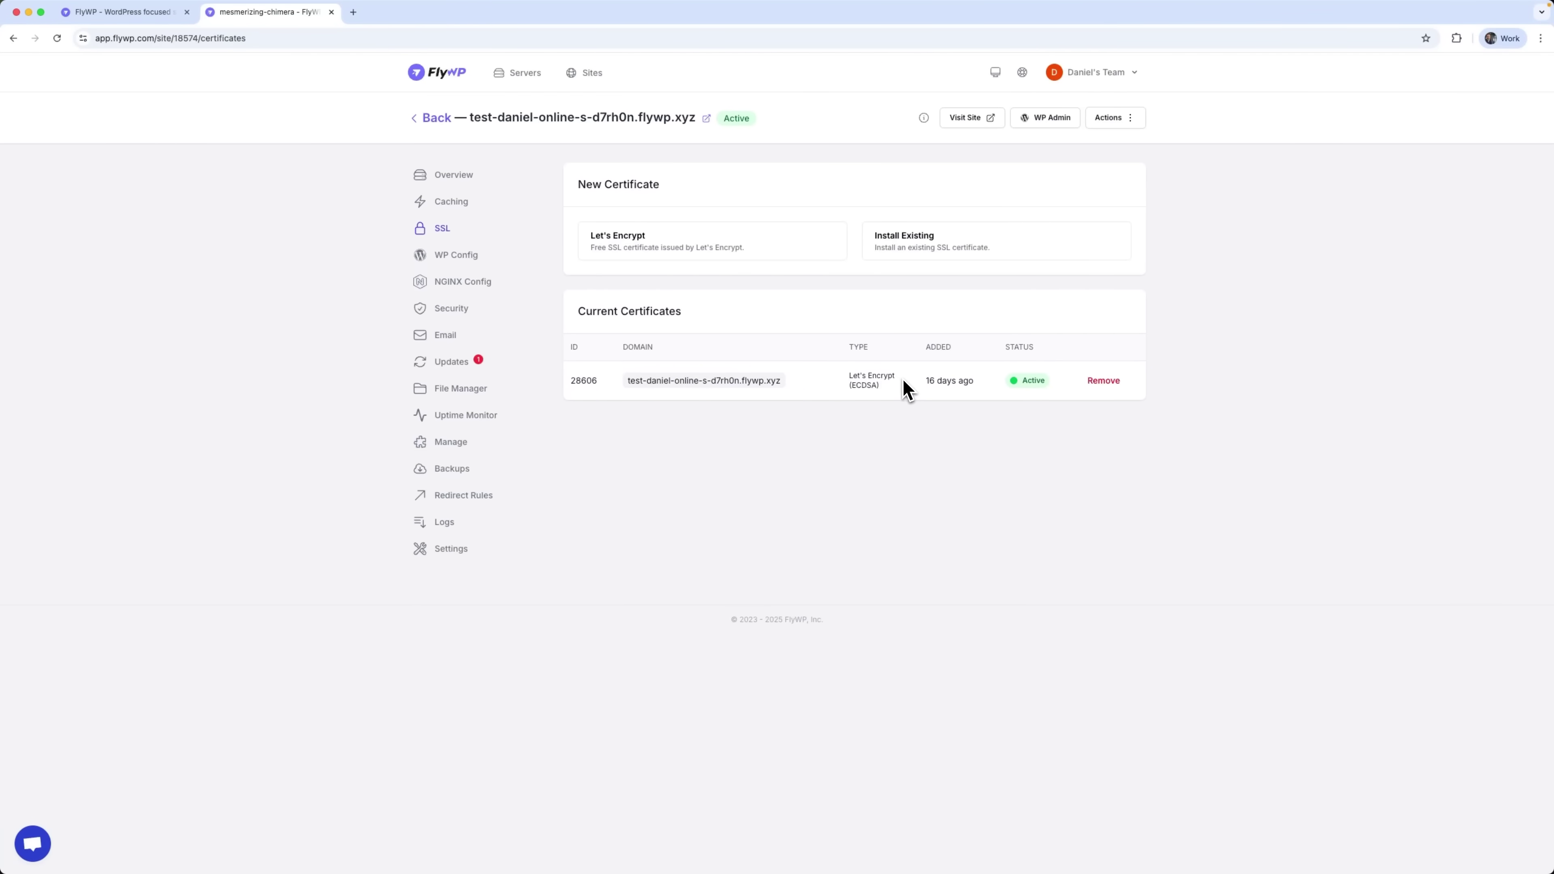
- Open the other site's File Manager listing wp-admin, wp-content, wp-includes and root PHP files
click(460, 388)
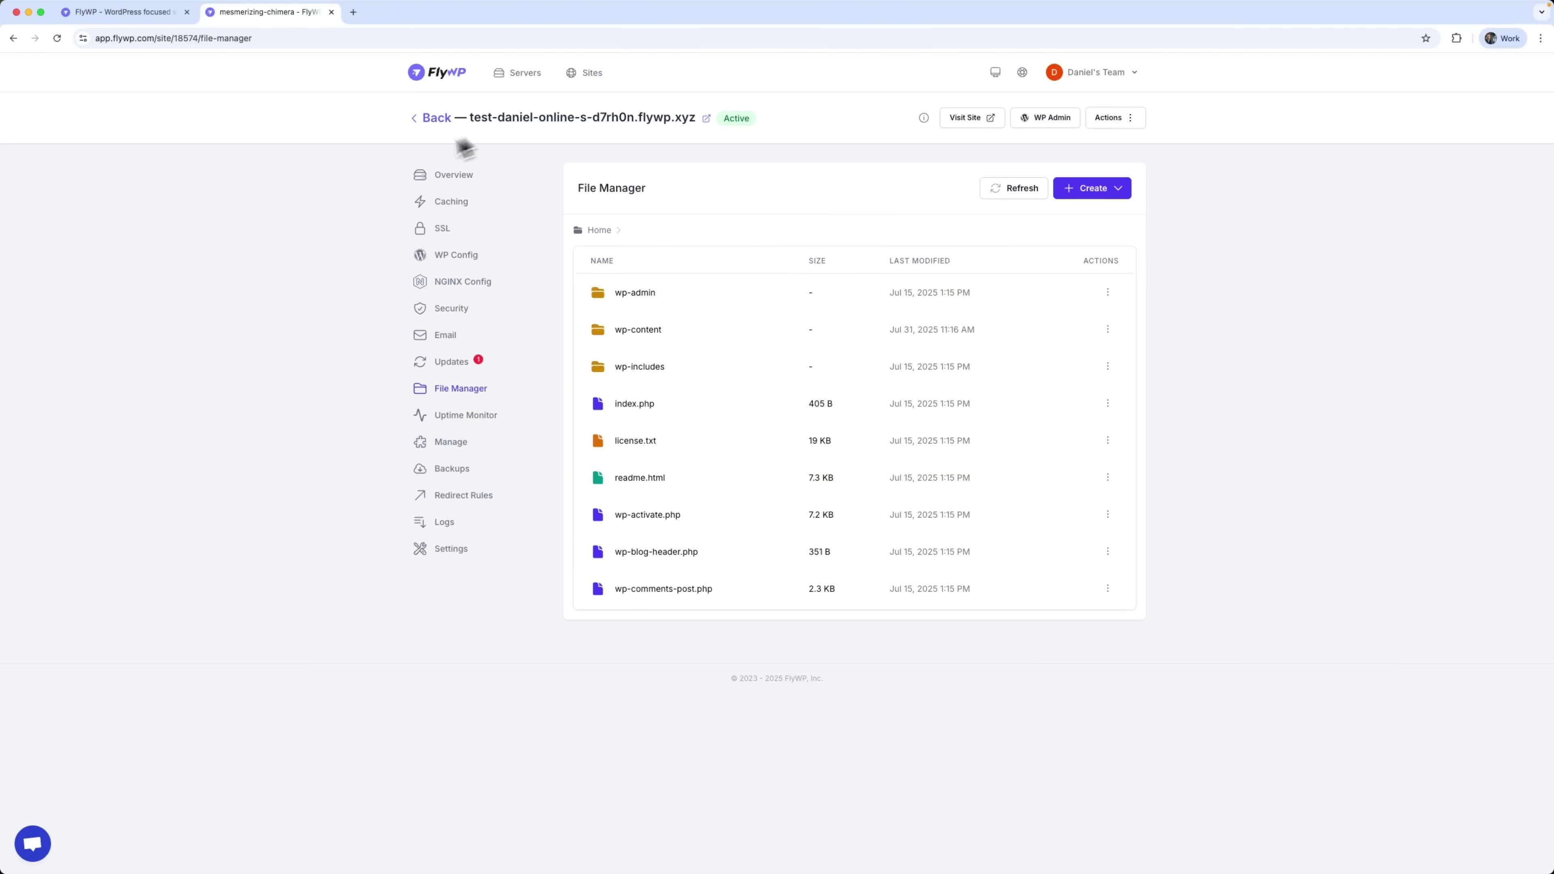